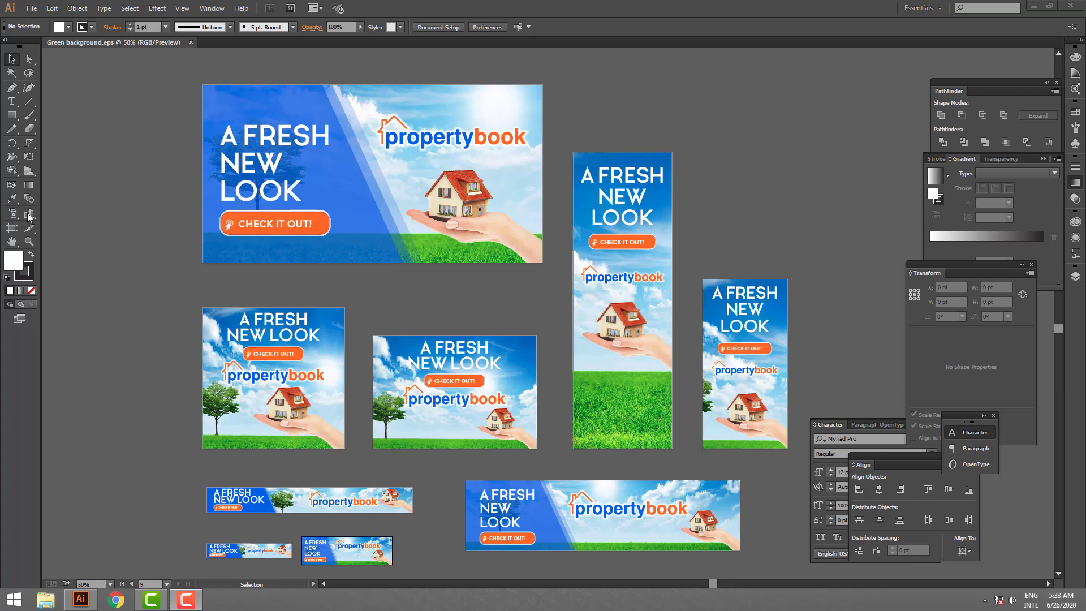
# Switch to the Artboard tool so every banner artboard shows its border and numbered label.
pyautogui.click(13, 228)
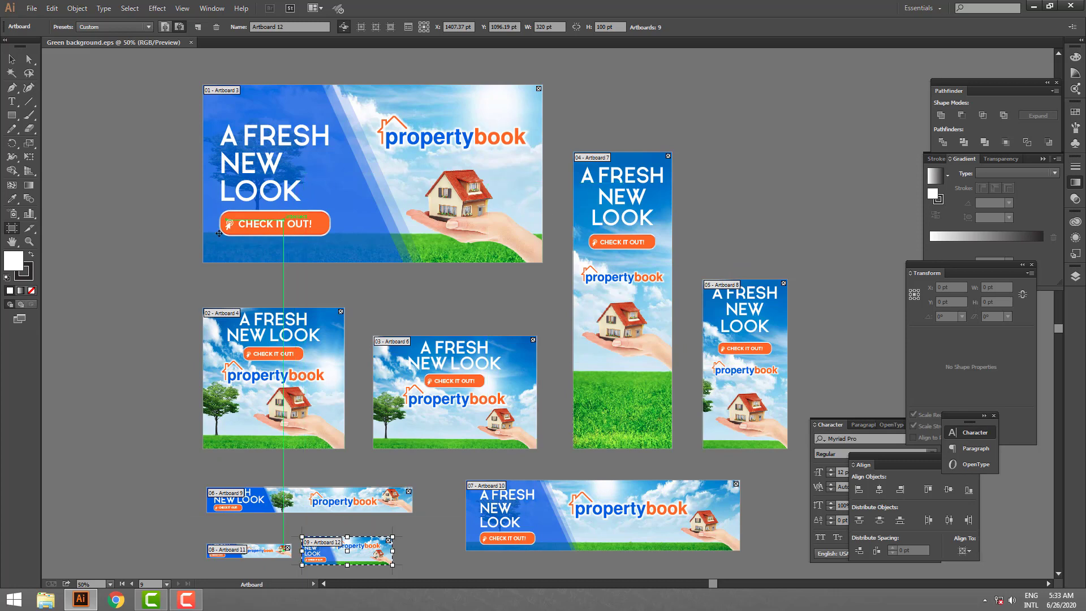
# Return to the Selection tool and select the top 1200 × 630 pt banner's artwork.
pyautogui.click(12, 59)
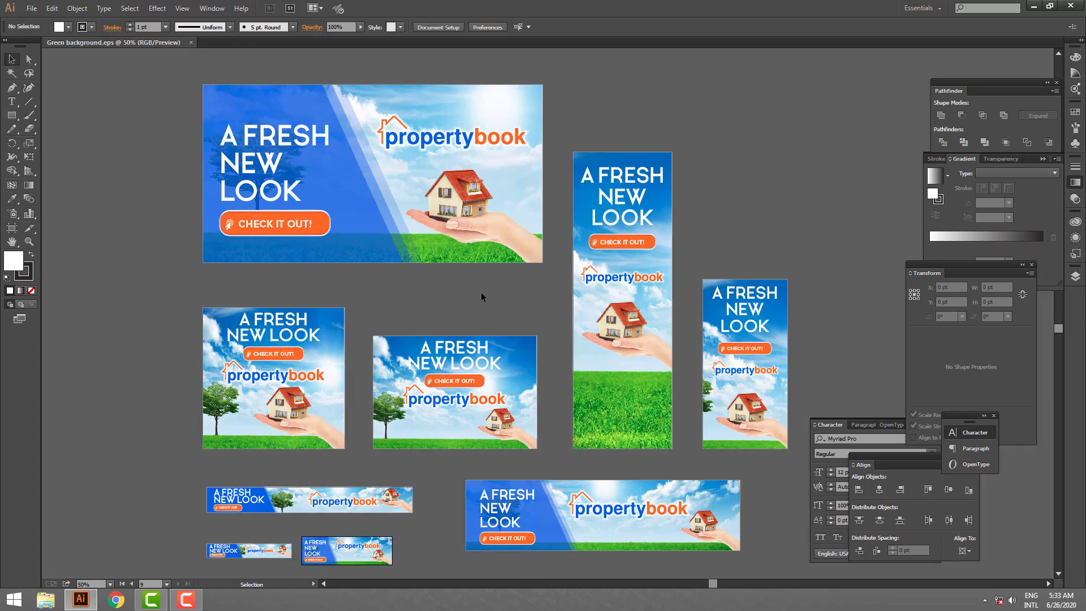
pyautogui.click(461, 196)
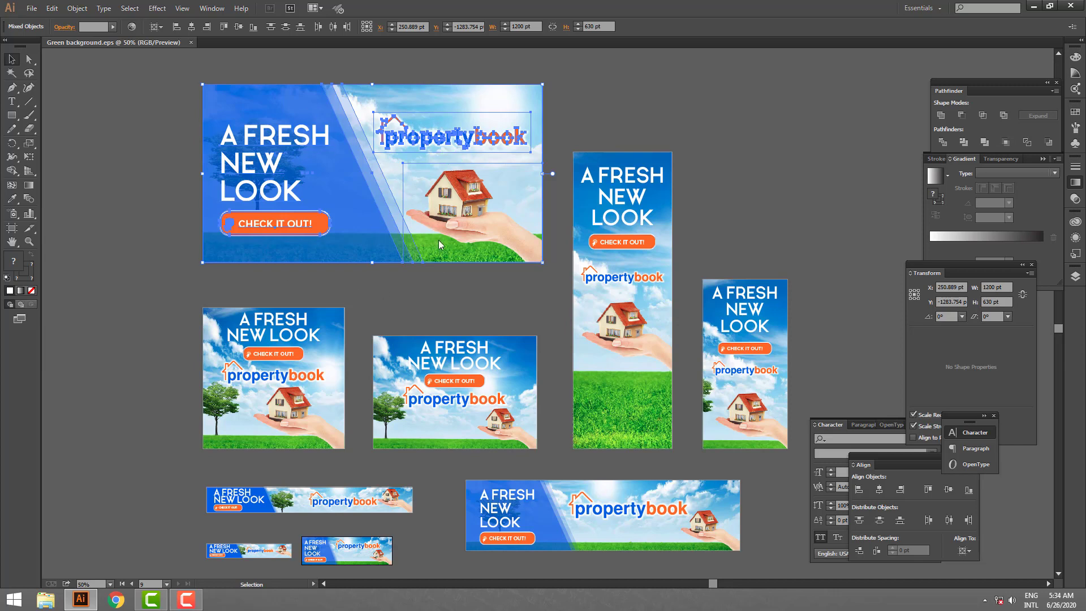
pyautogui.click(433, 293)
pyautogui.hotkey('ctrl', 'z')
# Deselect the top banner's artwork by clicking empty canvas, then scroll down the canvas.
pyautogui.scroll(-1, 520, 285)
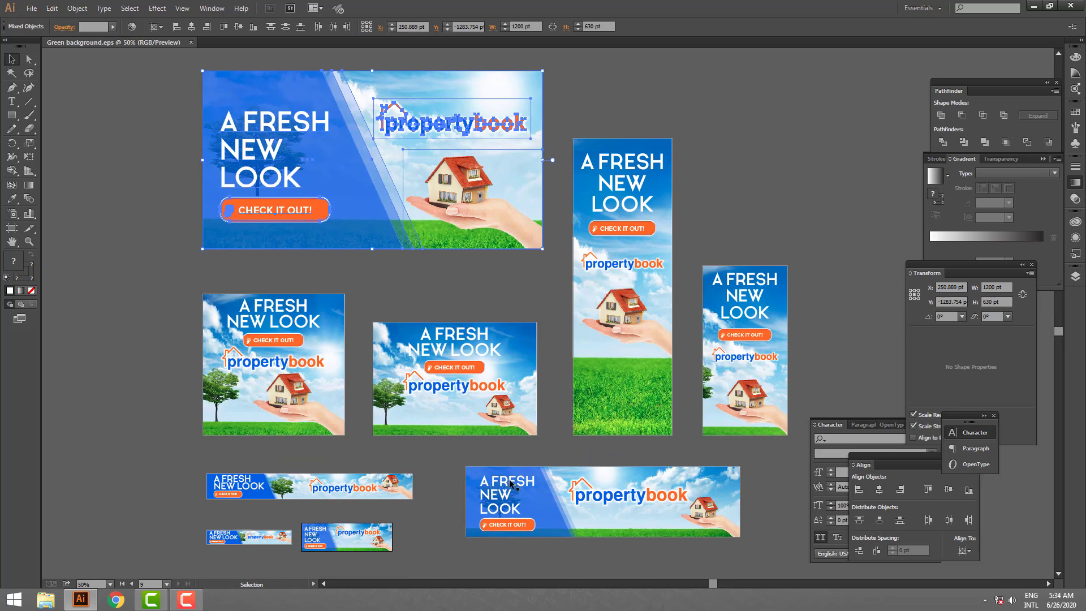
pyautogui.scroll(-1, 509, 480)
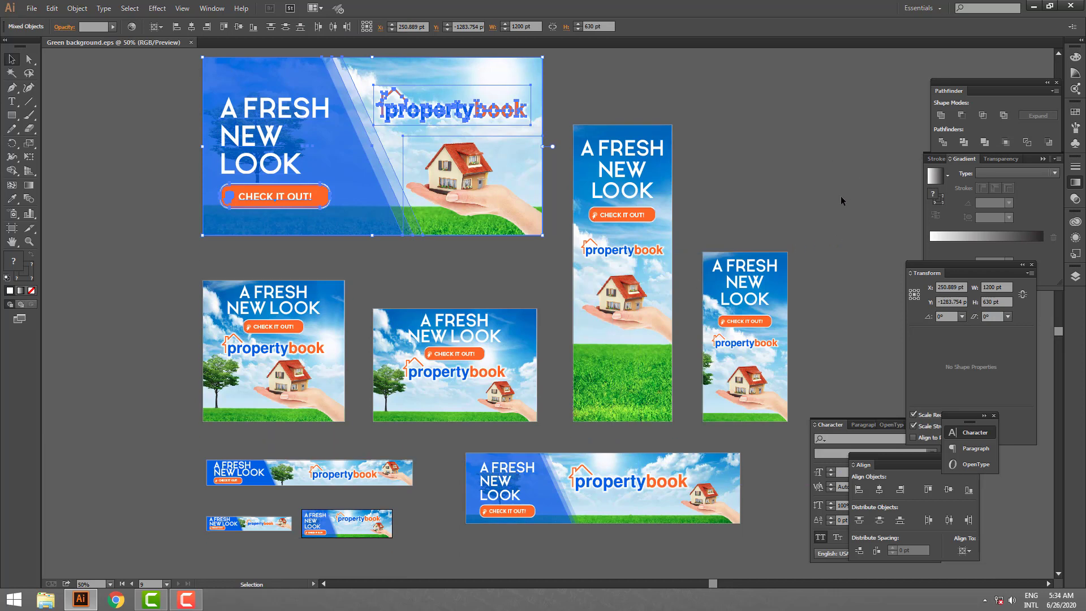
pyautogui.scroll(1, 640, 271)
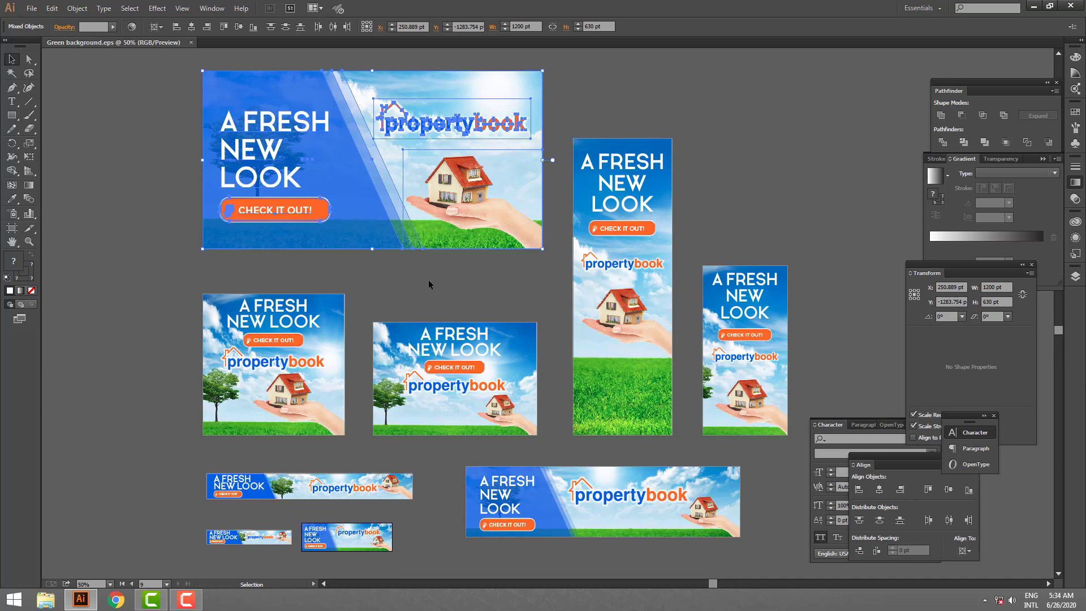
pyautogui.click(54, 178)
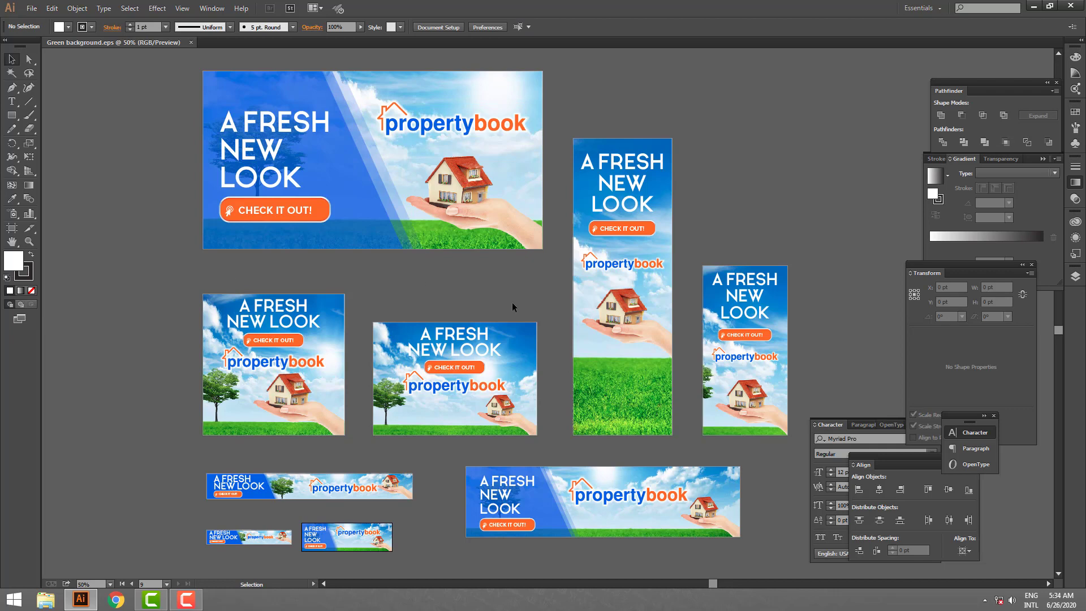
pyautogui.scroll(-1, 513, 307)
pyautogui.scroll(-7, 513, 307)
pyautogui.scroll(-2, 513, 307)
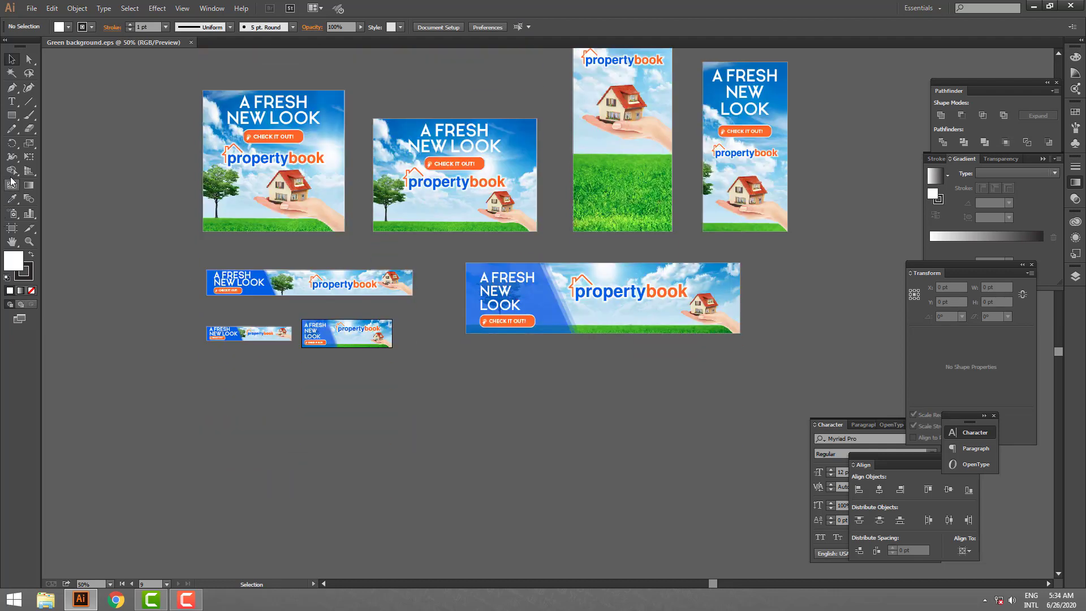
# Draw blank Artboards 31 and 32 side by side below the small banners.
pyautogui.click(11, 228)
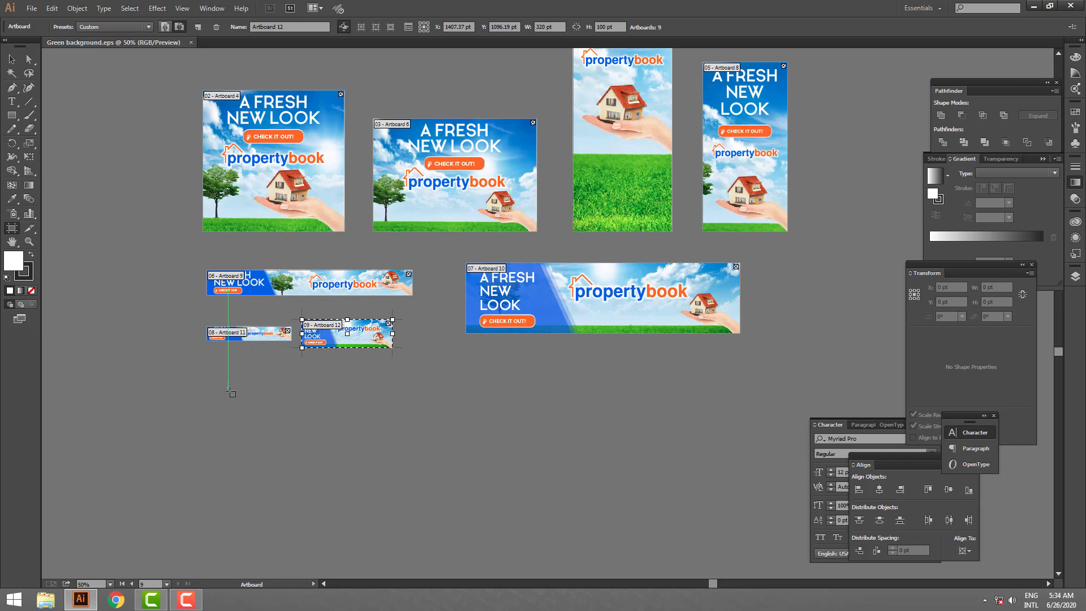
pyautogui.moveTo(229, 389); pyautogui.dragTo(400, 449)
pyautogui.moveTo(436, 395); pyautogui.dragTo(590, 444)
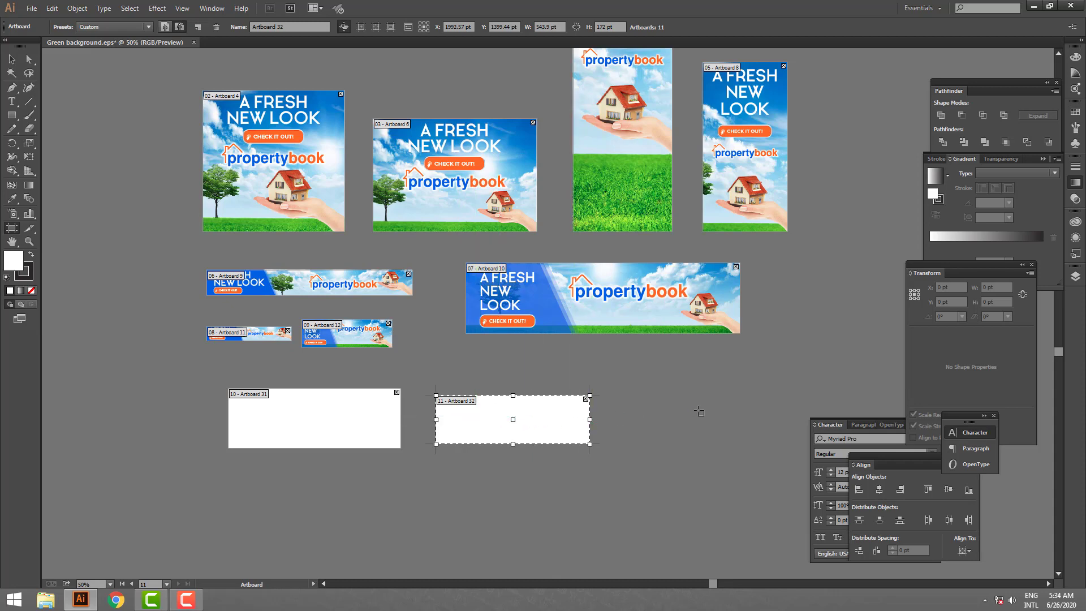
pyautogui.scroll(3, 699, 414)
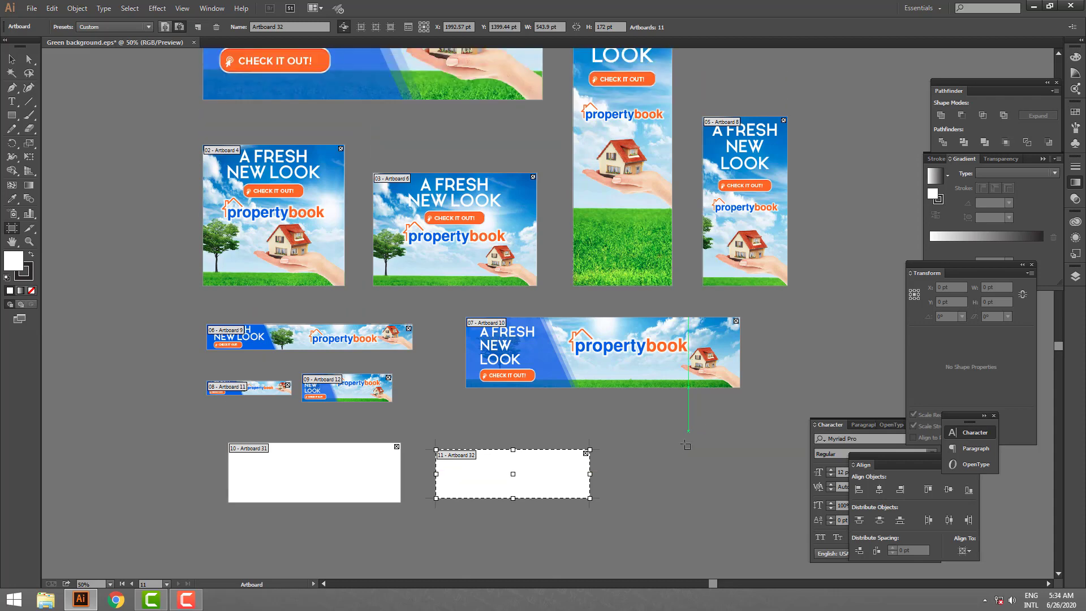
pyautogui.scroll(2, 692, 425)
pyautogui.scroll(1, 687, 436)
pyautogui.scroll(2, 681, 451)
pyautogui.scroll(2, 680, 451)
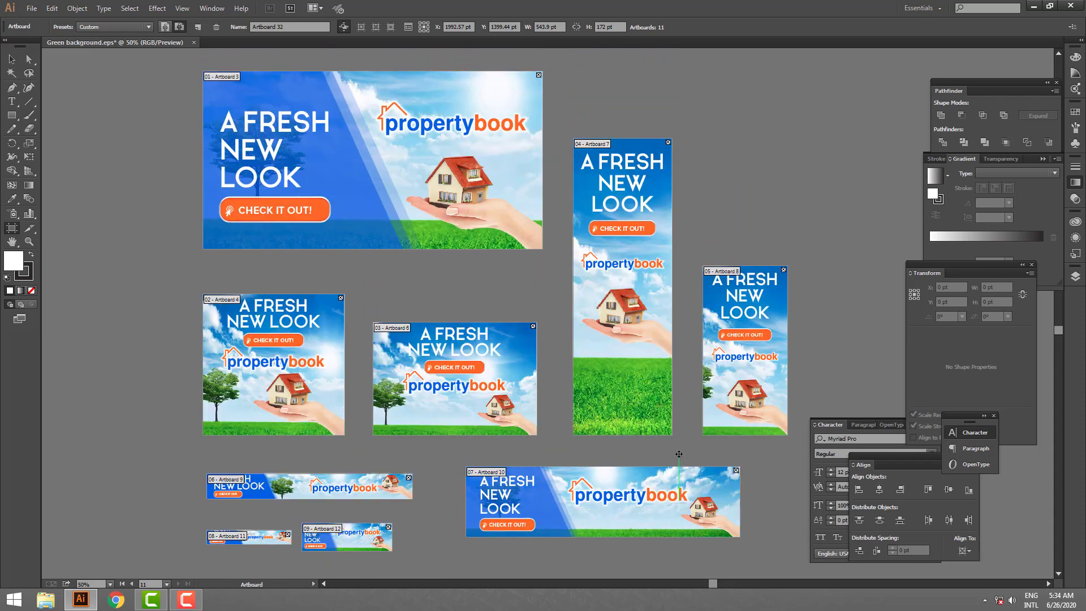
pyautogui.click(212, 8)
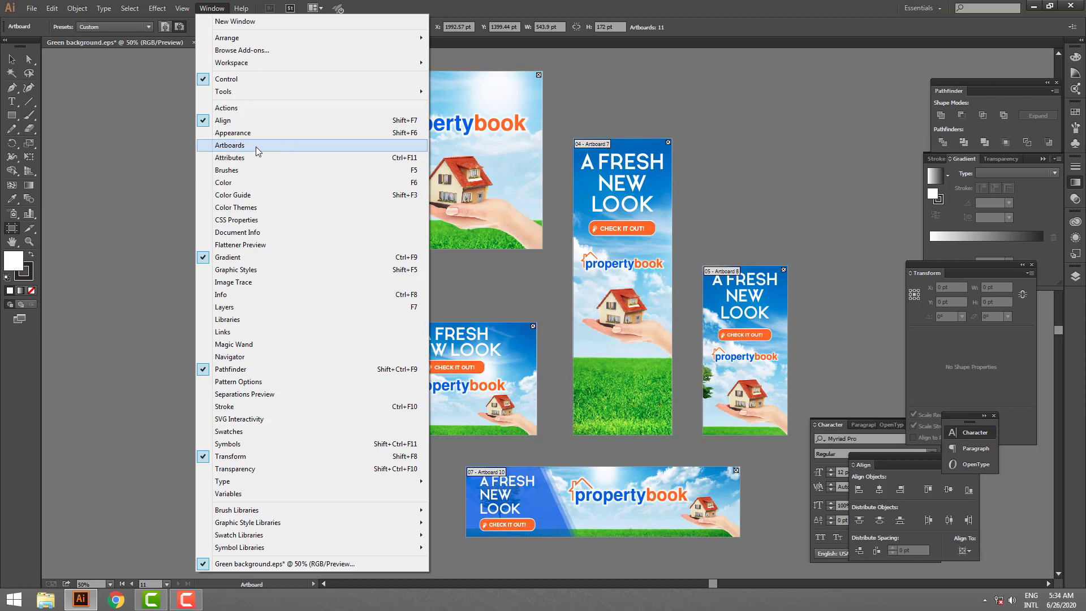
# Open the Artboards panel listing all 11 artboards and move it to the right of the canvas.
pyautogui.click(256, 146)
pyautogui.moveTo(213, 149); pyautogui.dragTo(858, 115)
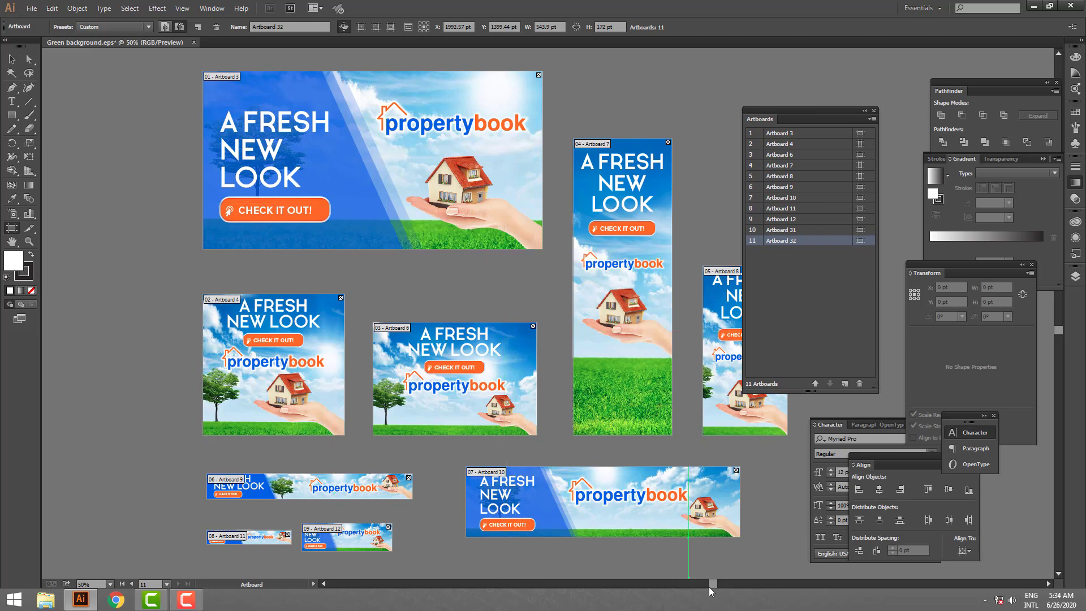
pyautogui.moveTo(713, 583); pyautogui.dragTo(718, 584)
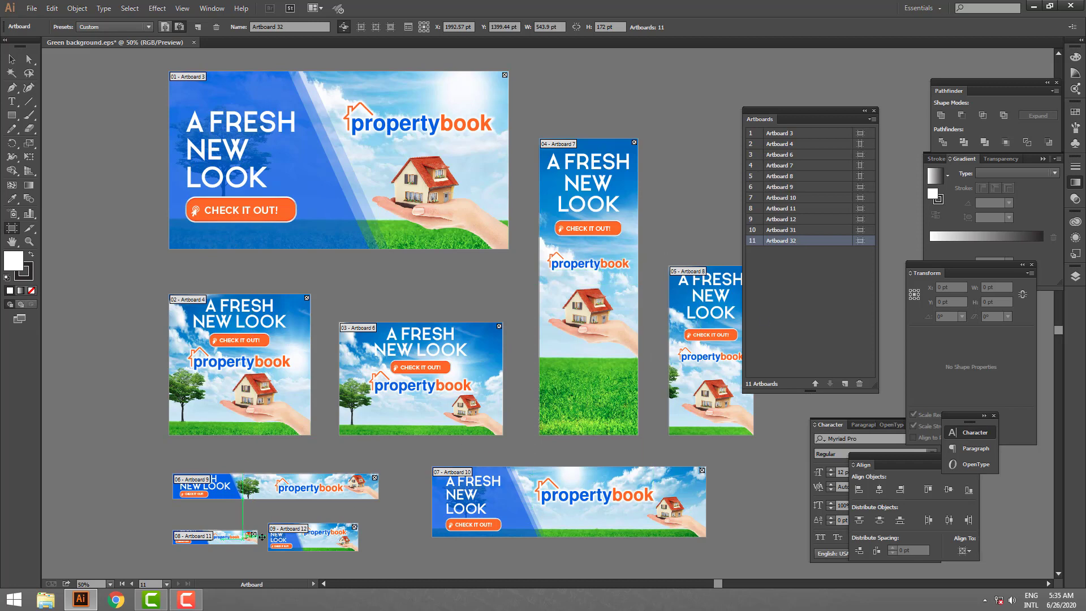
pyautogui.scroll(-2, 491, 466)
pyautogui.scroll(-1, 491, 466)
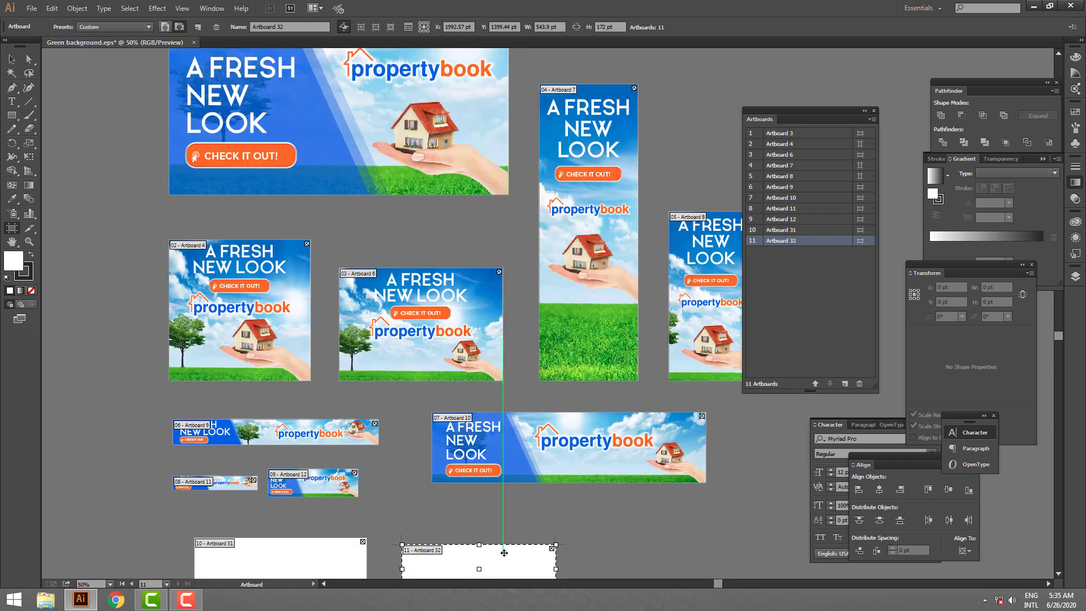
pyautogui.scroll(-2, 504, 552)
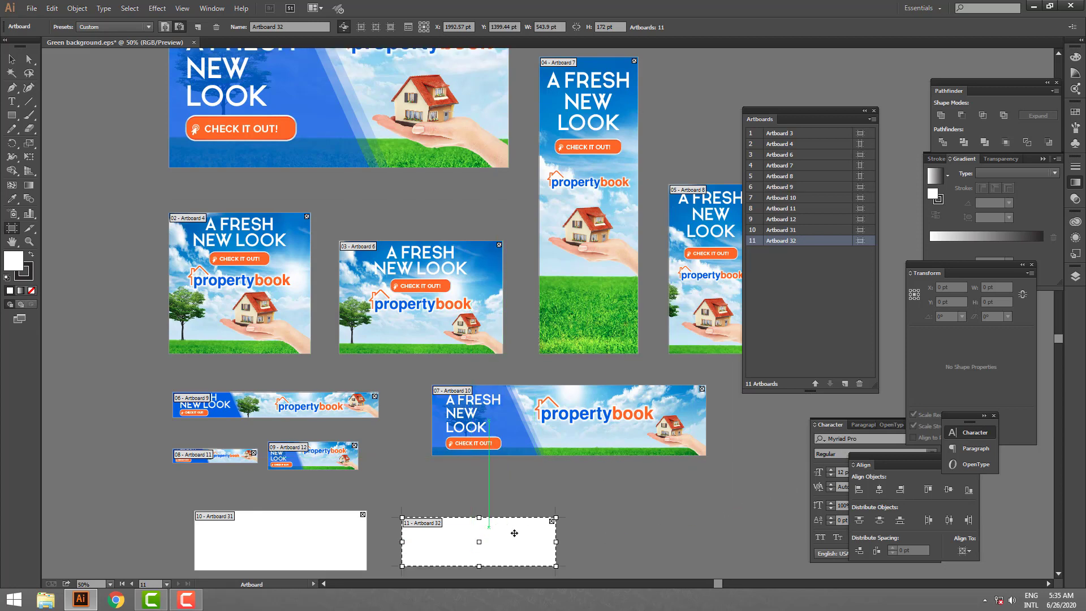
# Delete blank Artboards 32 and 31, and move Artboard 12 to the top of the order.
pyautogui.click(859, 384)
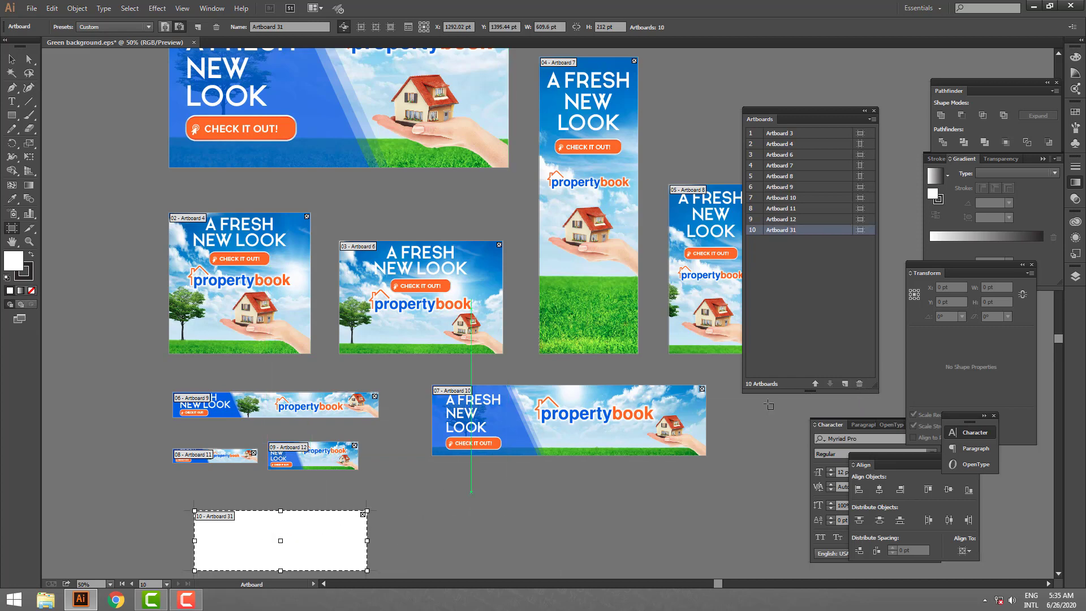
pyautogui.click(860, 383)
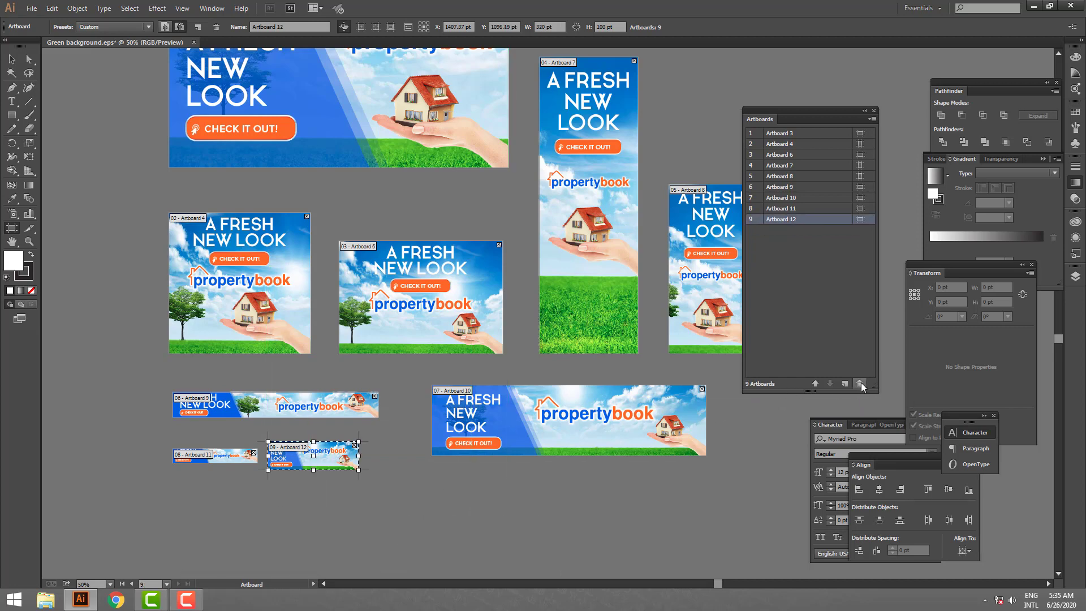
pyautogui.click(814, 383)
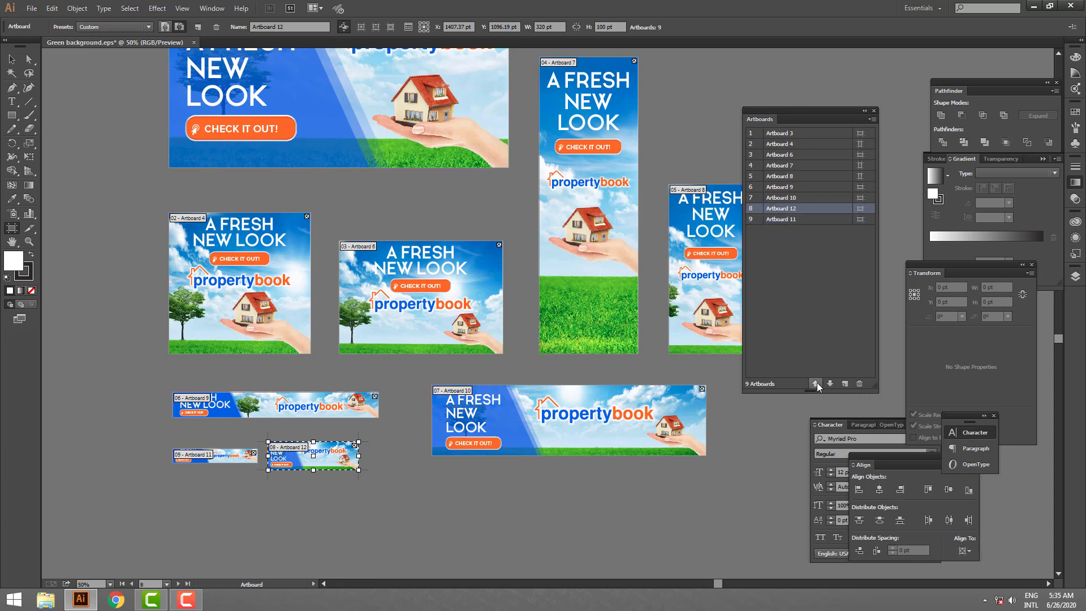
pyautogui.click(815, 384)
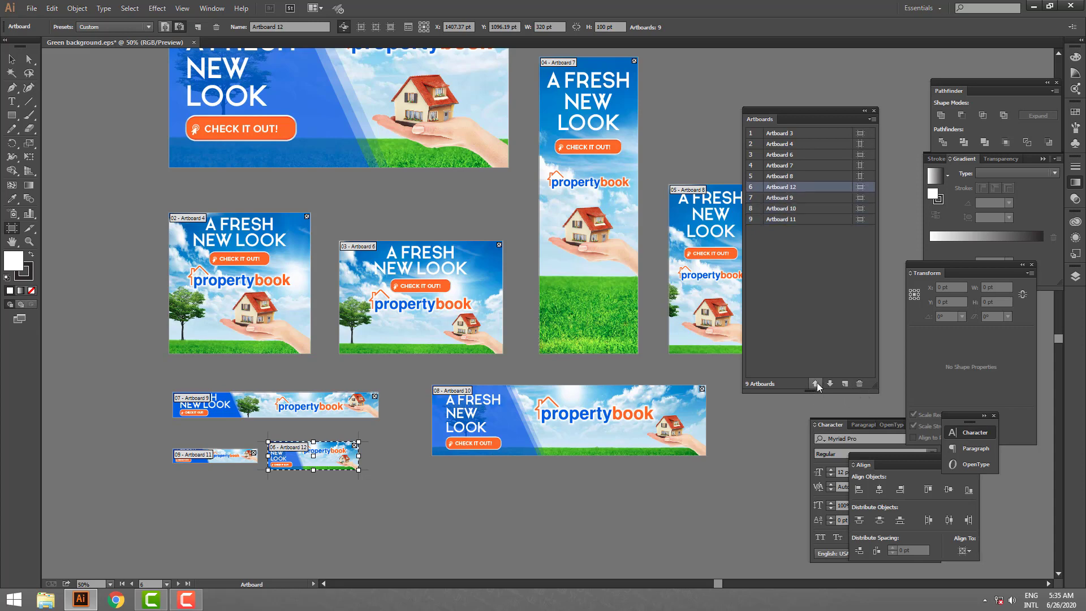
pyautogui.click(815, 384)
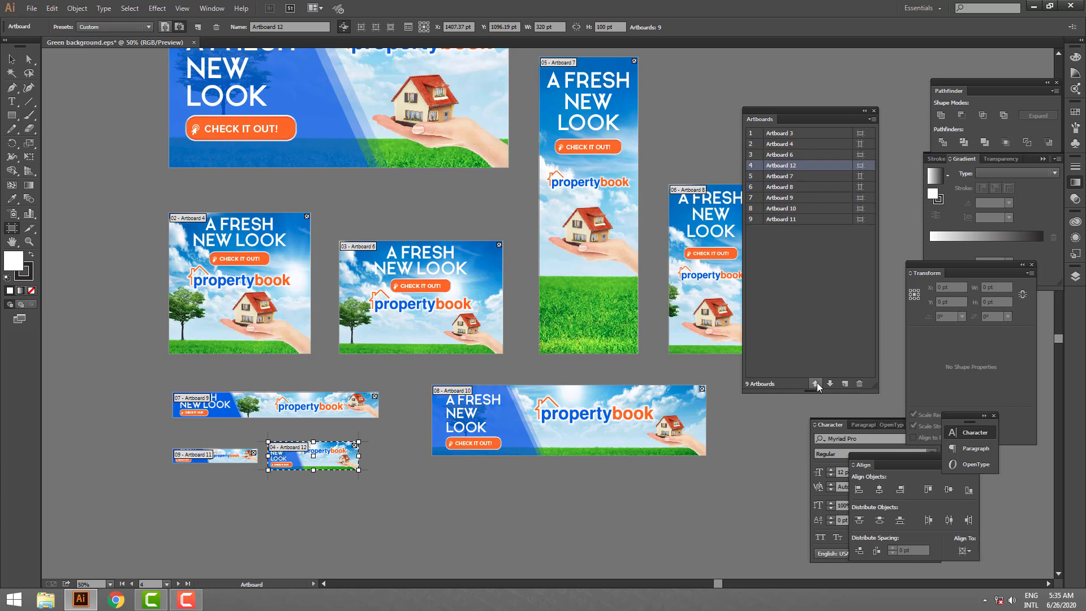
pyautogui.click(815, 383)
pyautogui.click(815, 383)
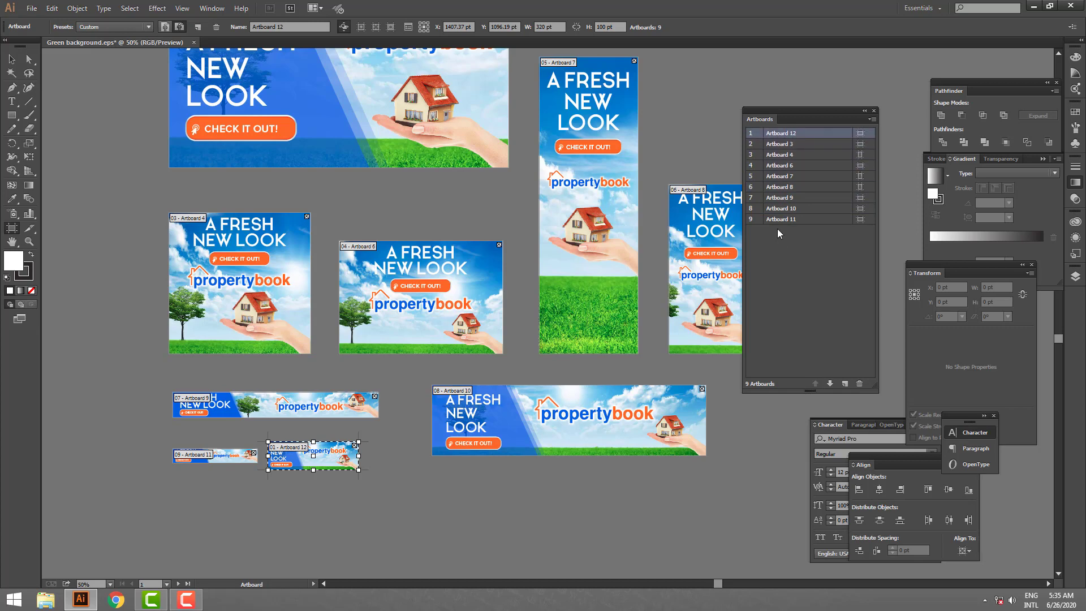
# Select Artboards 7 and 9, then reselect Artboard 12 in the list.
pyautogui.click(754, 177)
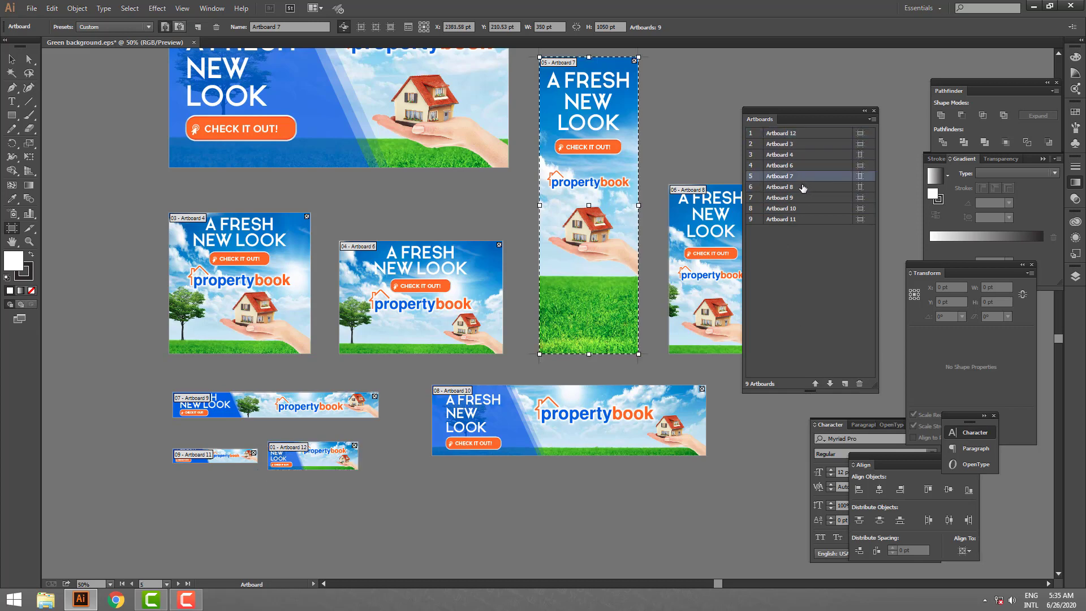
pyautogui.click(758, 199)
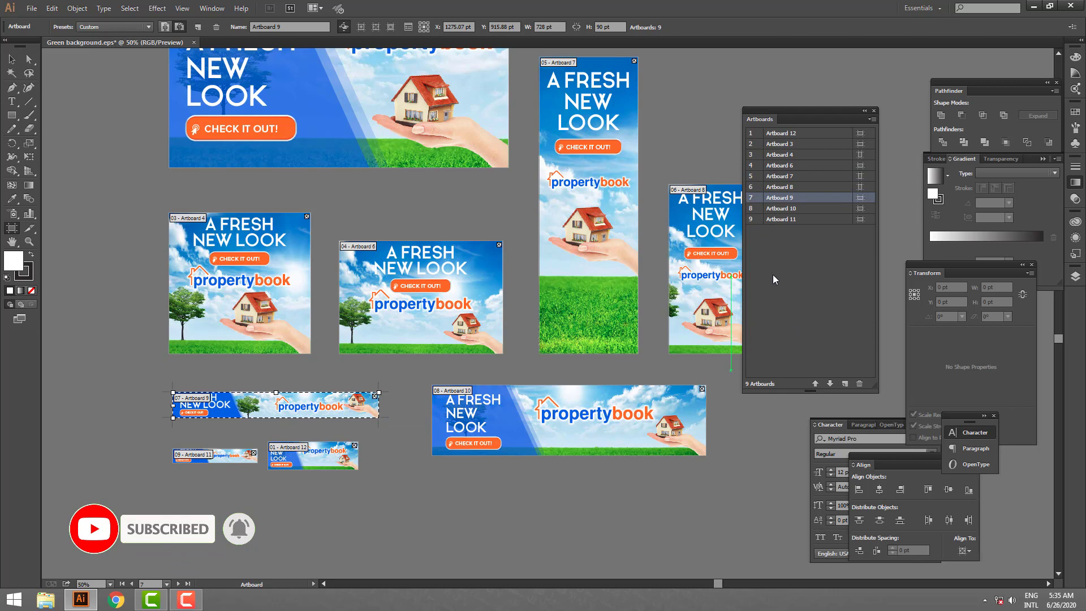
pyautogui.click(753, 142)
pyautogui.scroll(3, 526, 443)
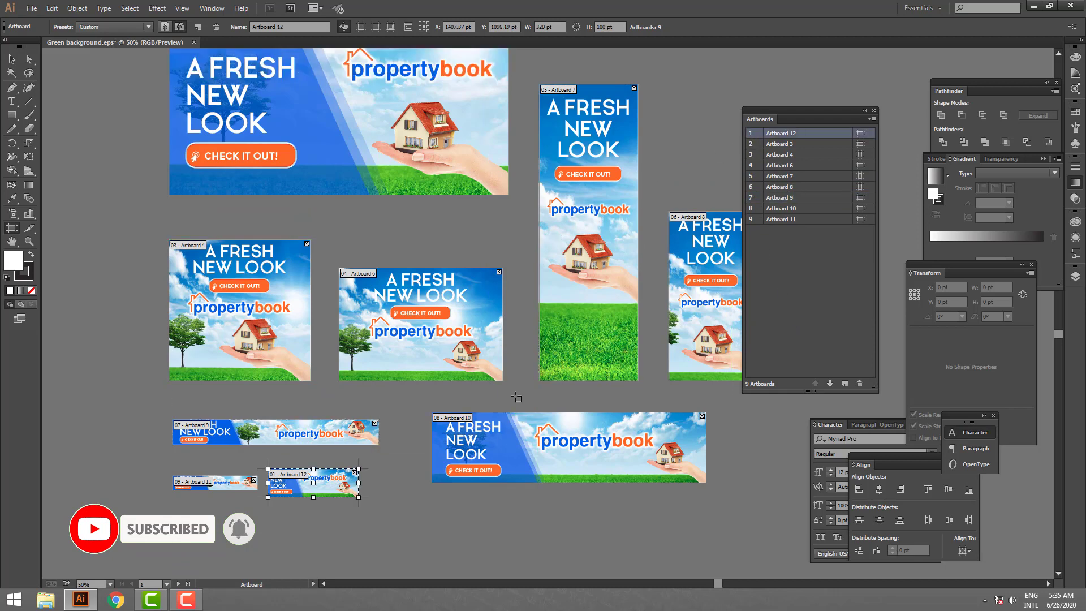
pyautogui.scroll(1, 526, 443)
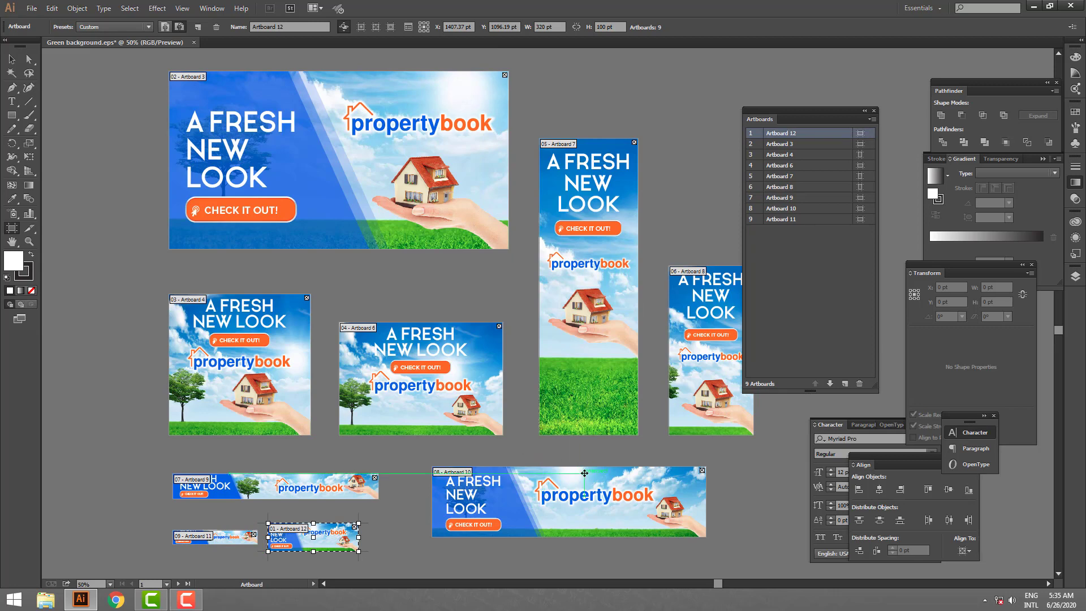
pyautogui.scroll(-1, 572, 475)
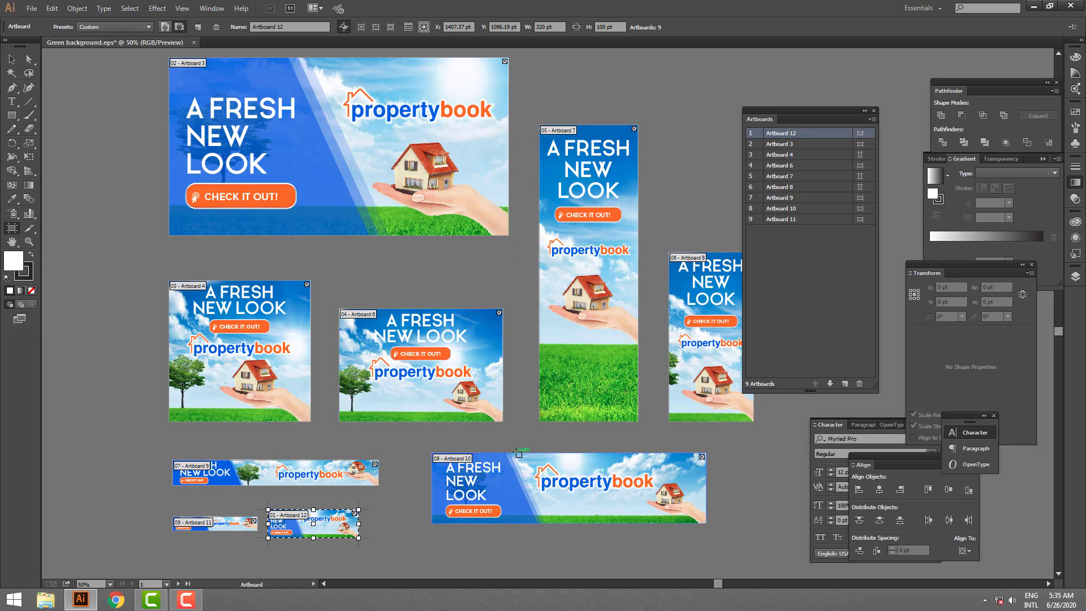
# Drag the Artboards panel further right, clear of the banners.
pyautogui.scroll(1, 738, 203)
pyautogui.moveTo(820, 115); pyautogui.dragTo(877, 116)
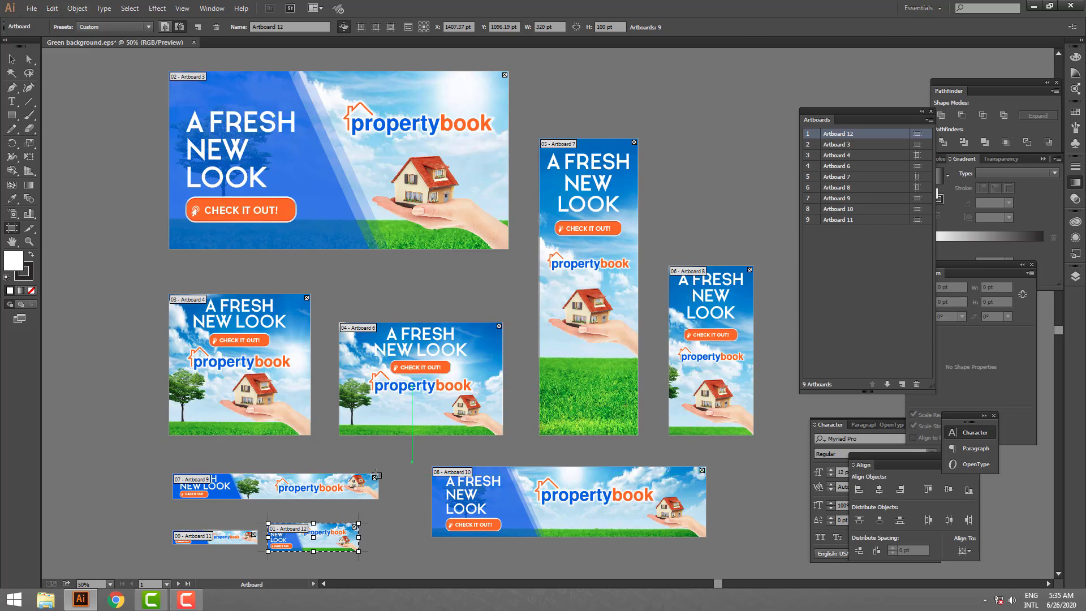
# Set up an export to the Desktop as JPEG, using artboards with range 1-9.
pyautogui.click(52, 8)
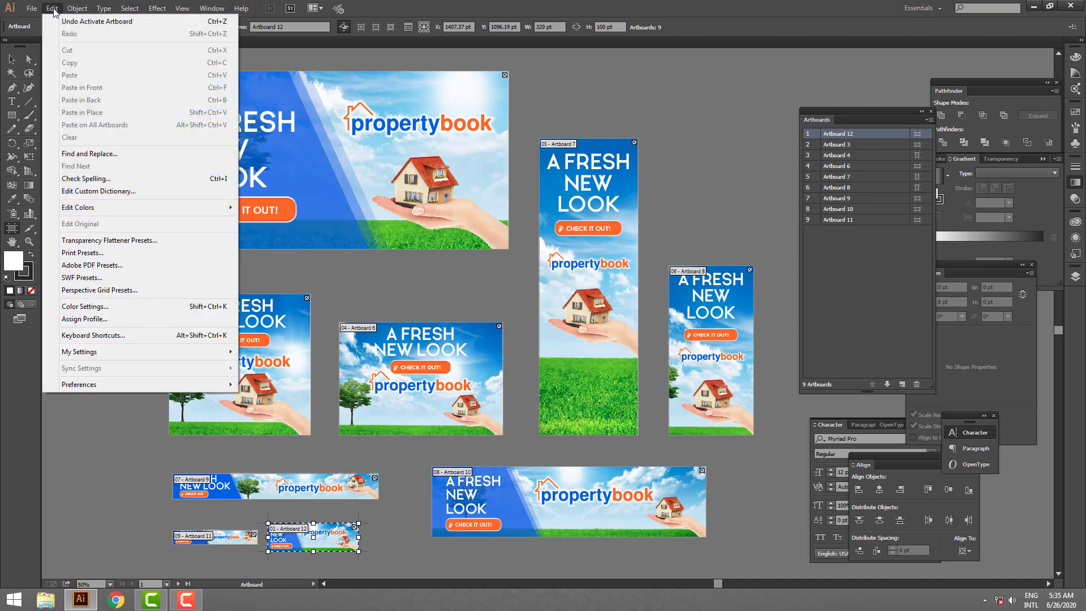
pyautogui.click(31, 9)
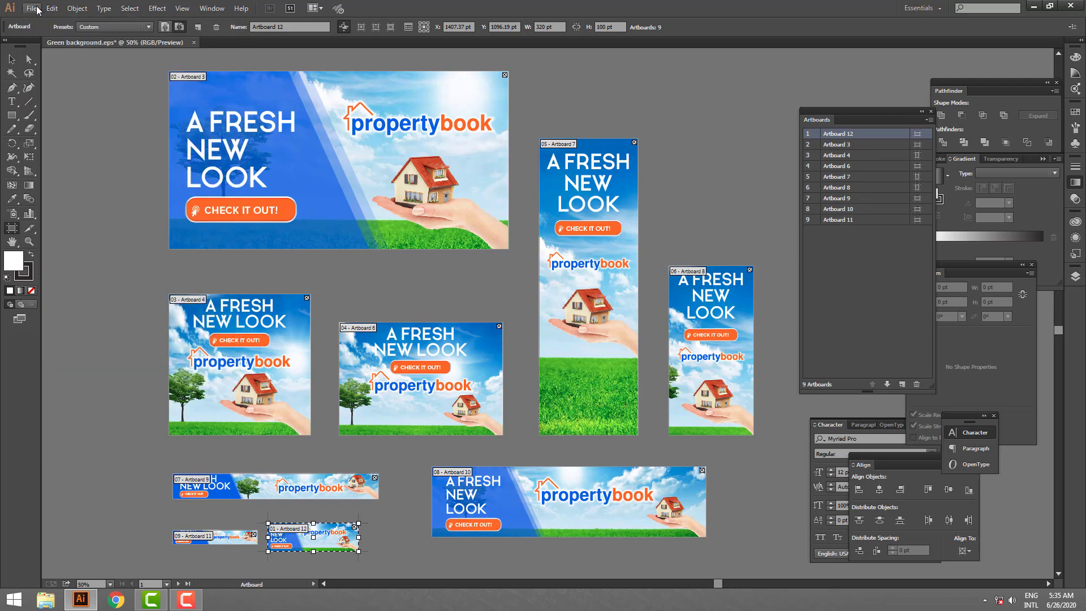
pyautogui.click(32, 9)
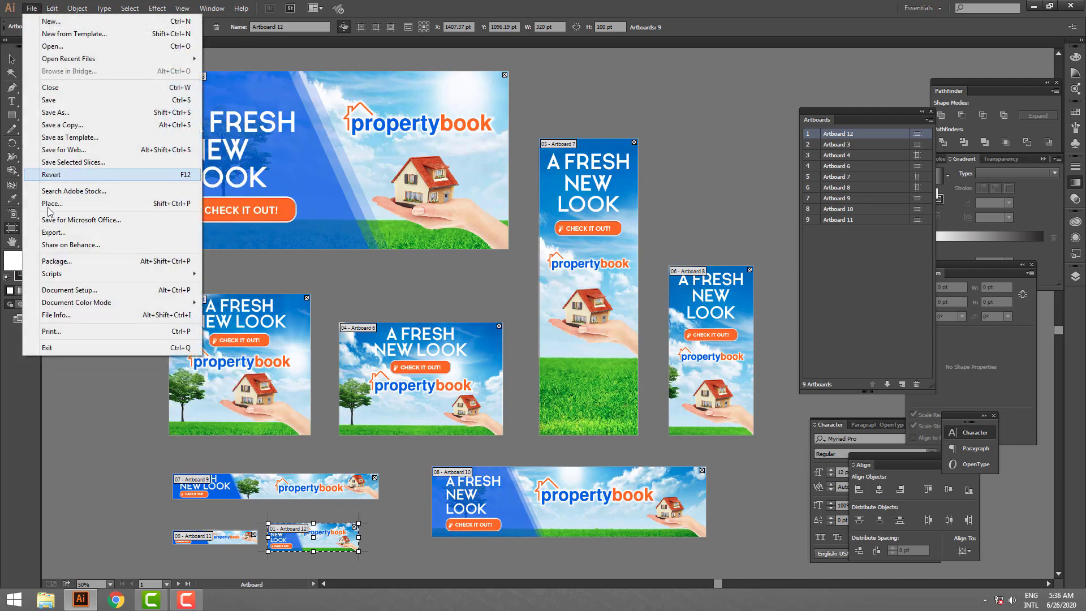
pyautogui.click(49, 237)
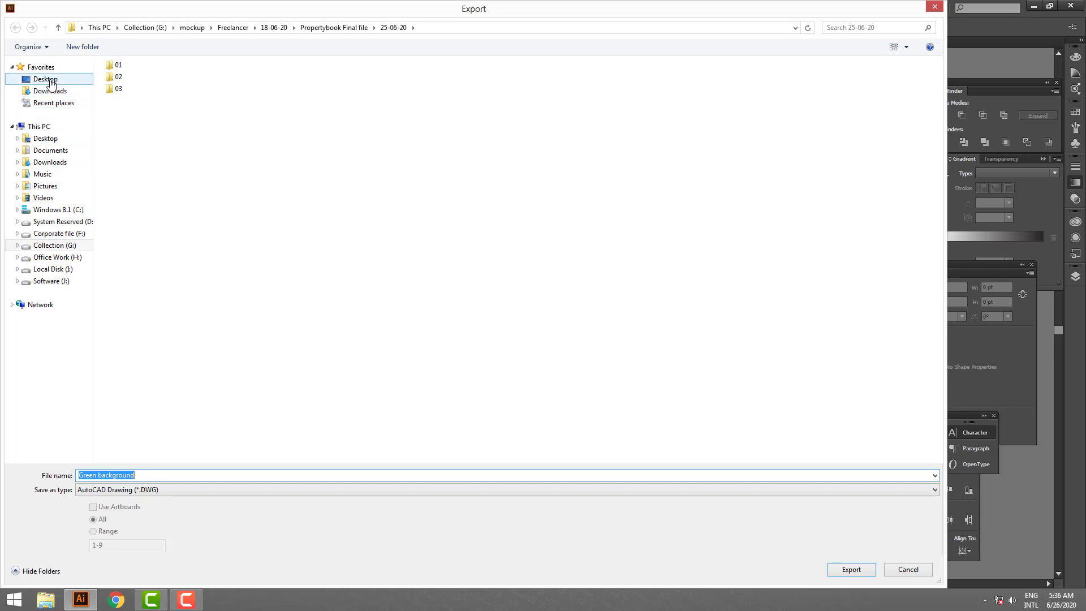
pyautogui.click(51, 84)
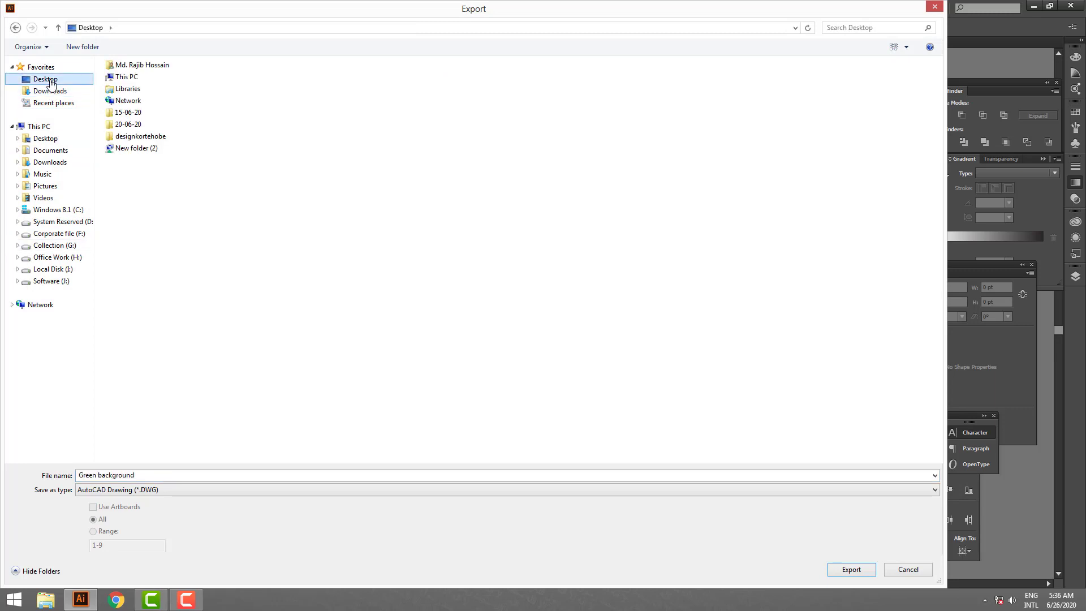
pyautogui.click(99, 489)
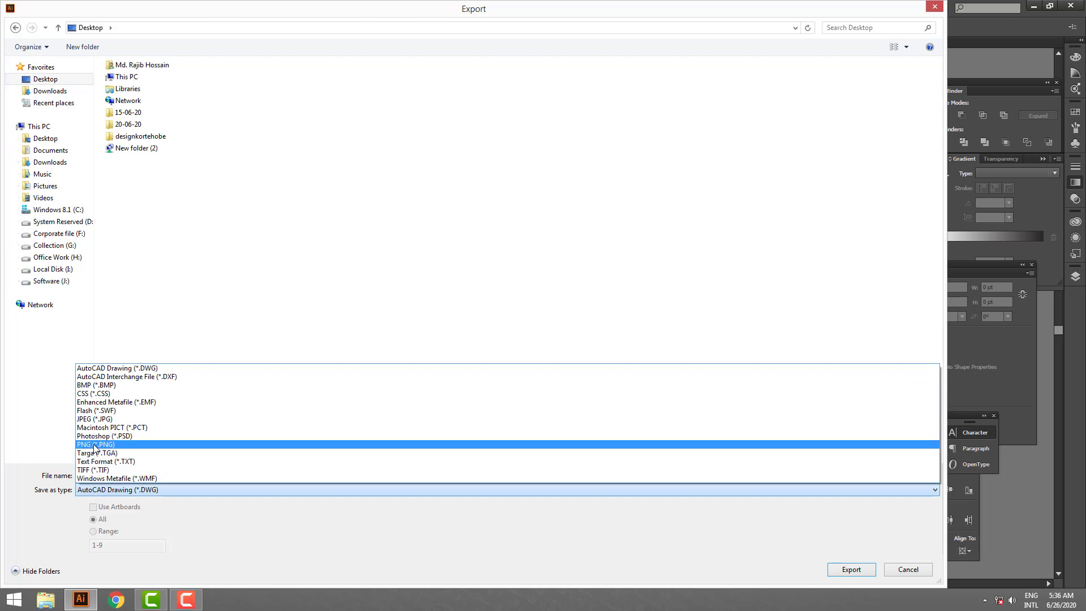
pyautogui.click(95, 419)
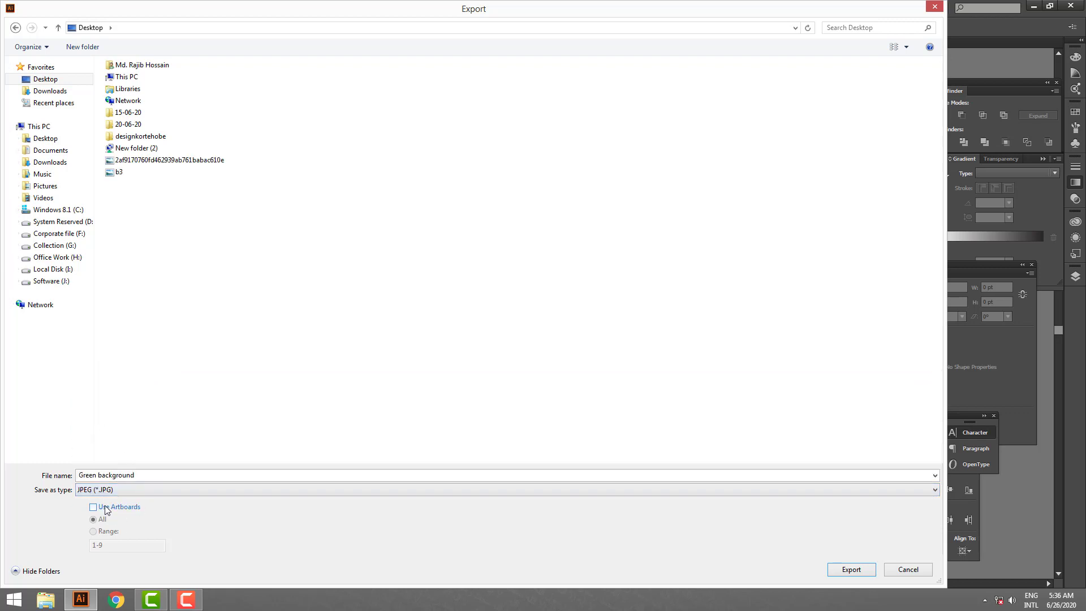
pyautogui.click(105, 508)
pyautogui.click(93, 532)
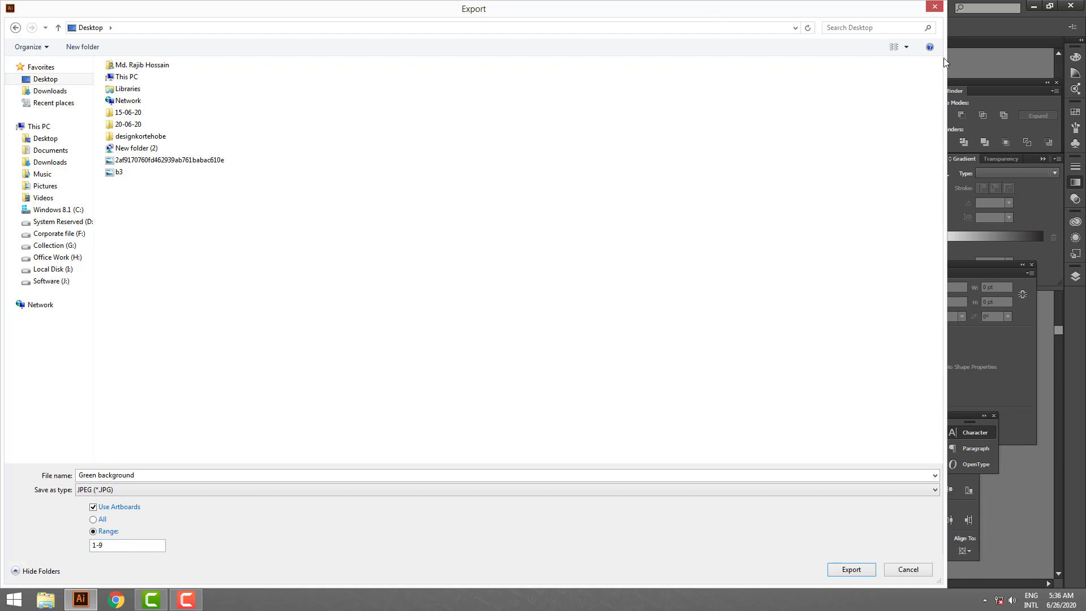
# Export the artboards as 'Green background' JPEGs, accept JPEG Options, and minimize Illustrator.
pyautogui.moveTo(943, 63); pyautogui.dragTo(941, 64)
pyautogui.moveTo(734, 69); pyautogui.dragTo(248, 79)
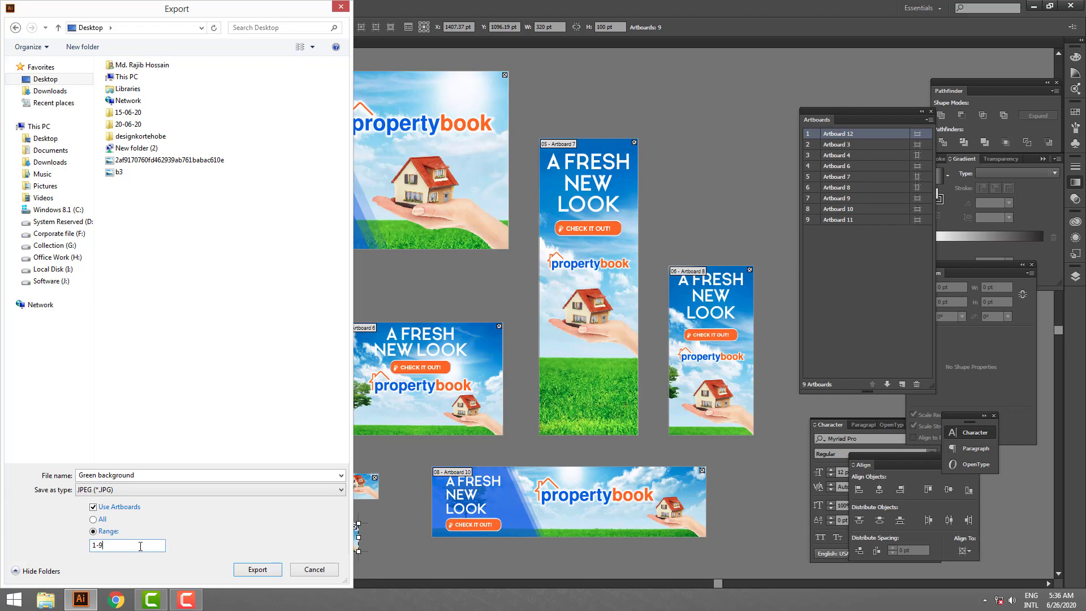
pyautogui.click(268, 573)
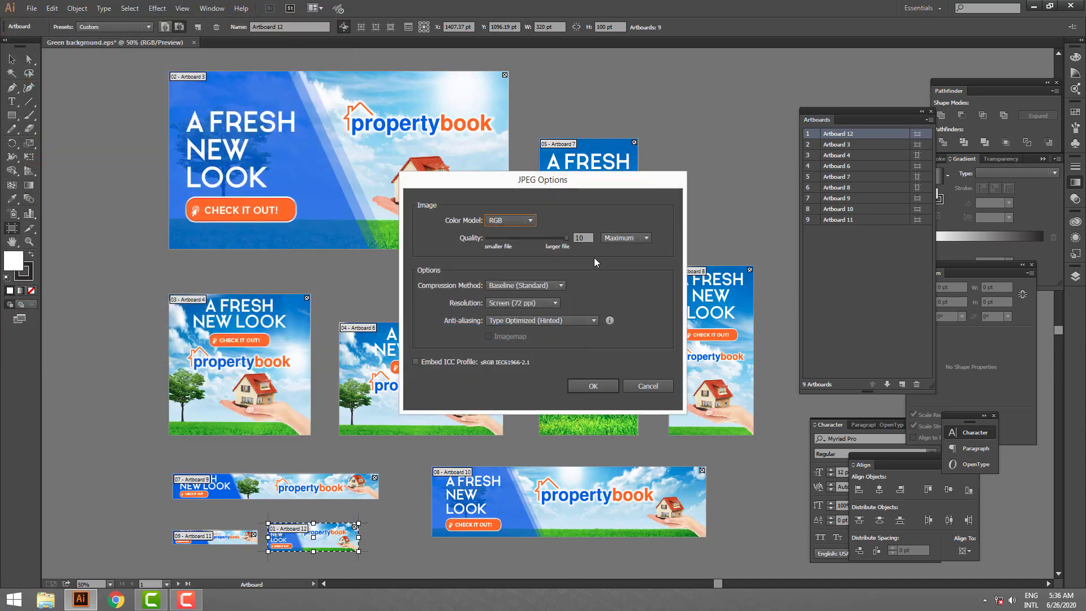
pyautogui.click(592, 386)
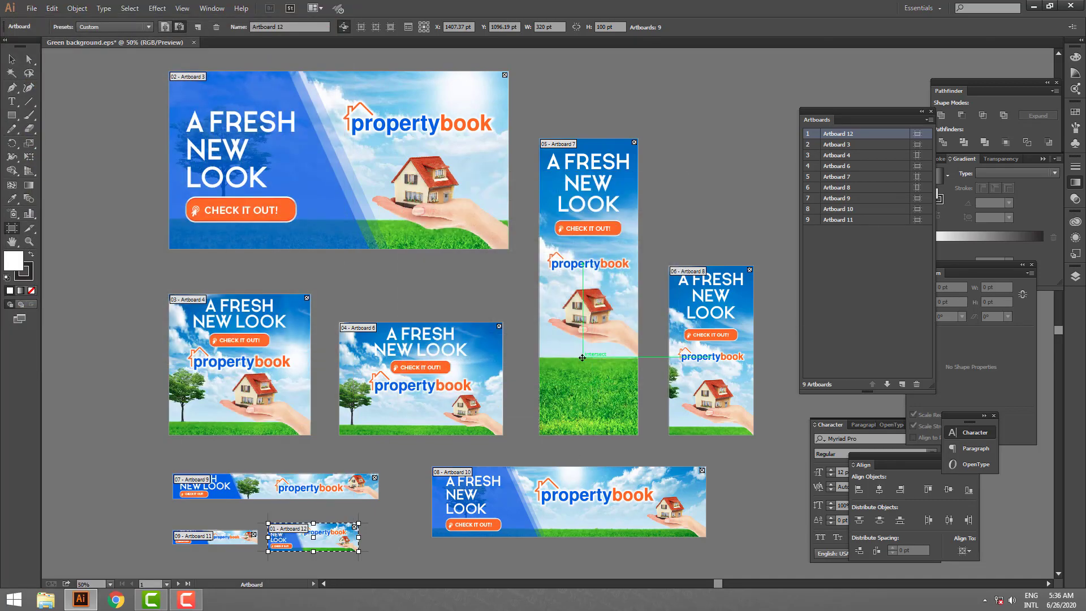
pyautogui.click(1033, 6)
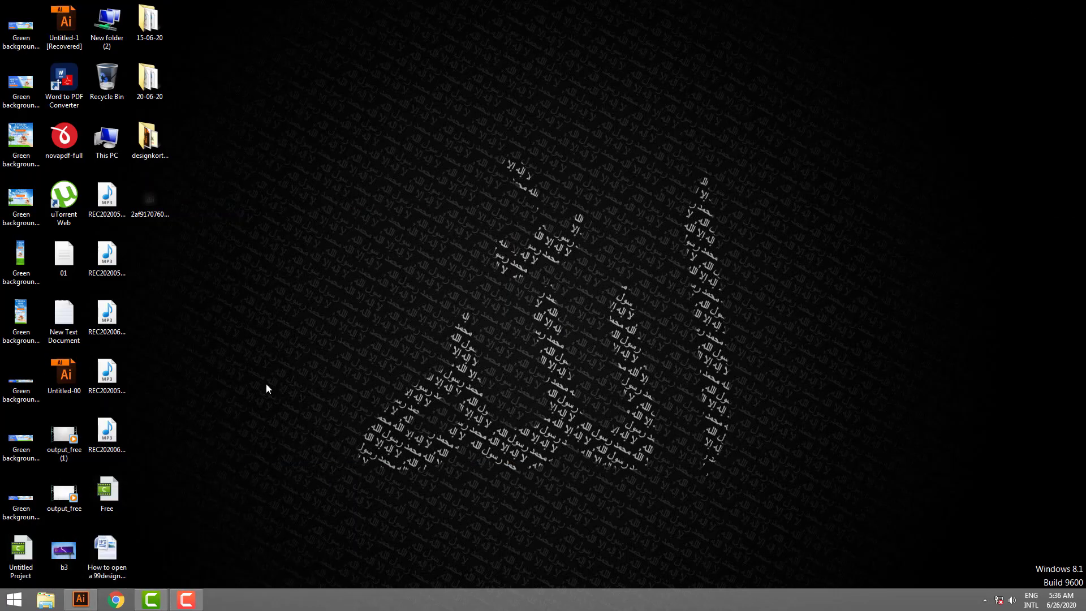
# Select and copy the nine Green background JPEGs on the desktop.
pyautogui.rightClick(279, 263)
pyautogui.click(247, 317)
pyautogui.moveTo(4, 23); pyautogui.dragTo(40, 513)
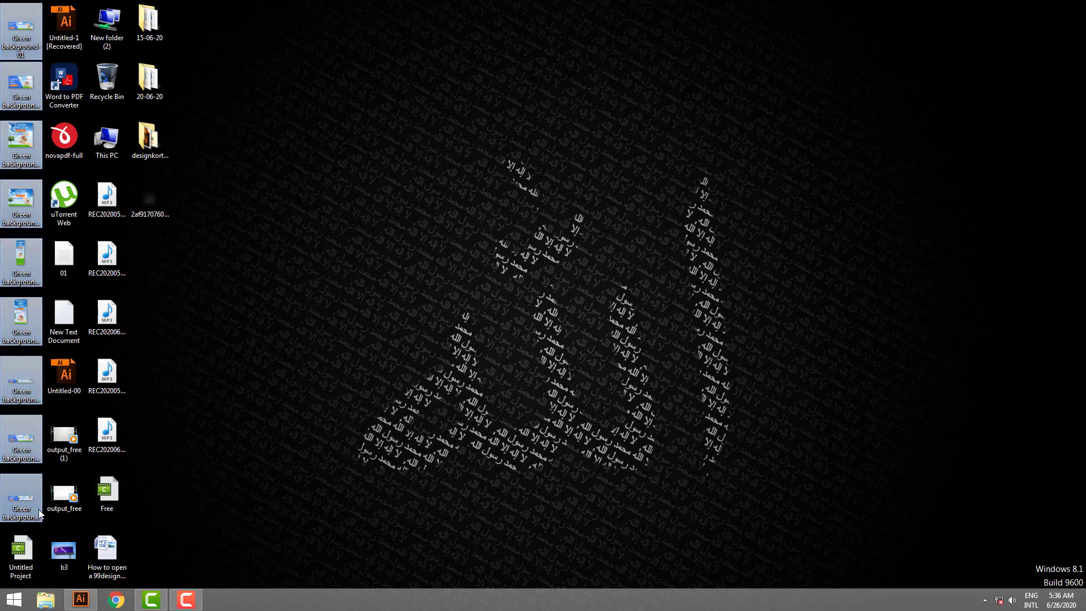
pyautogui.rightClick(31, 331)
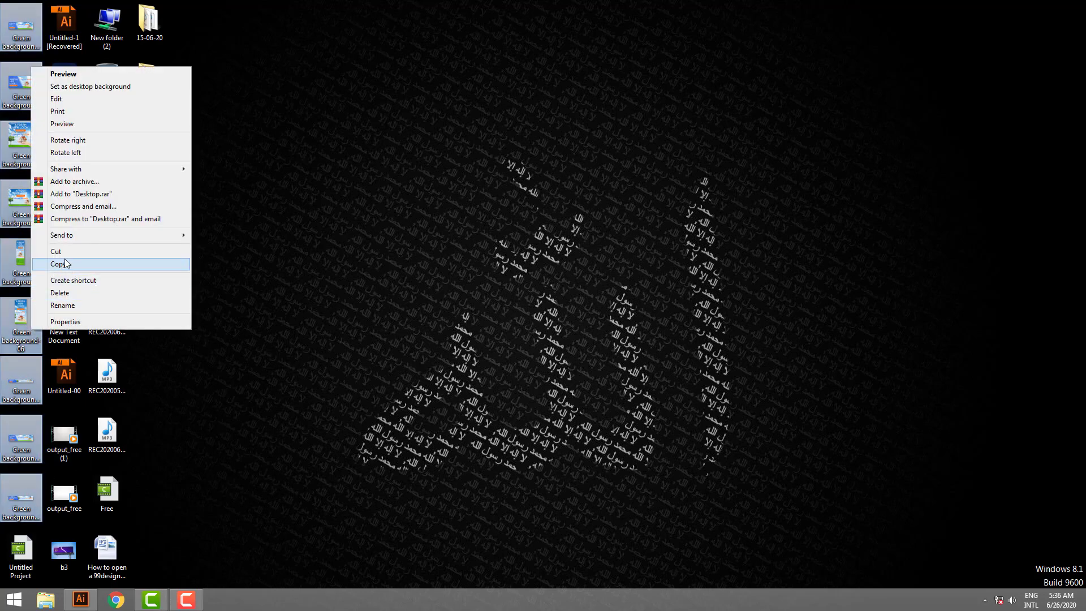
pyautogui.click(66, 264)
# Create 'New folder' on the desktop and paste the nine images into it.
pyautogui.rightClick(239, 237)
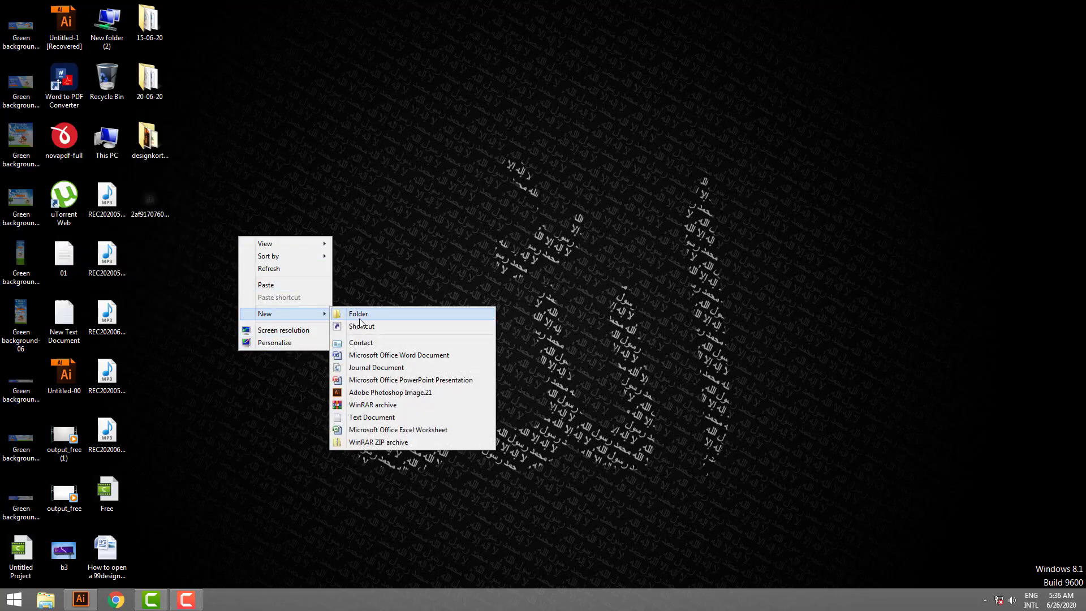
pyautogui.click(359, 315)
pyautogui.press('Return')
pyautogui.doubleClick(156, 260)
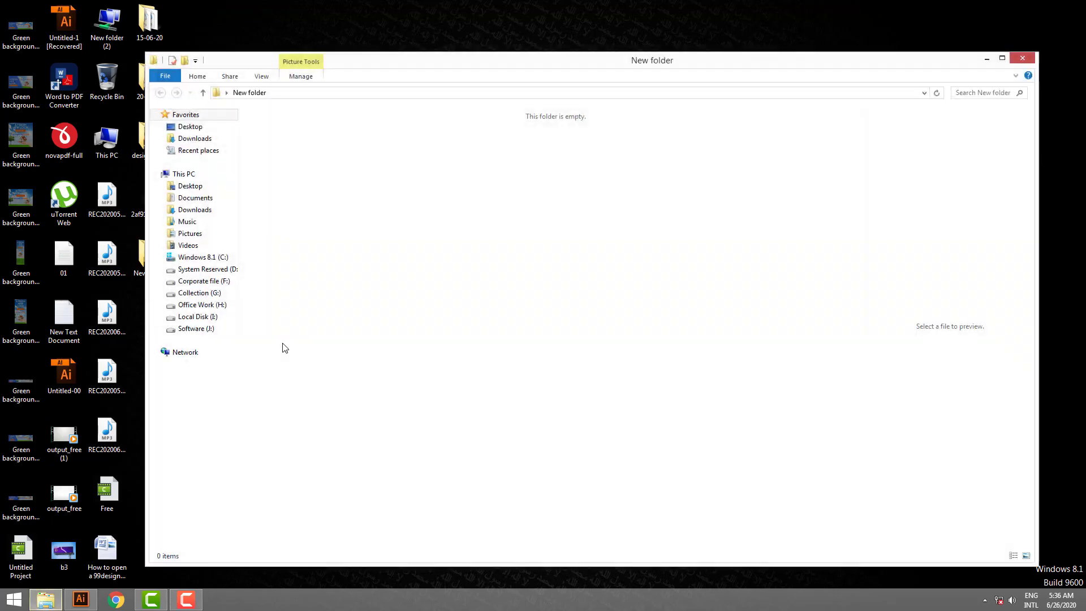
pyautogui.rightClick(300, 293)
pyautogui.click(343, 371)
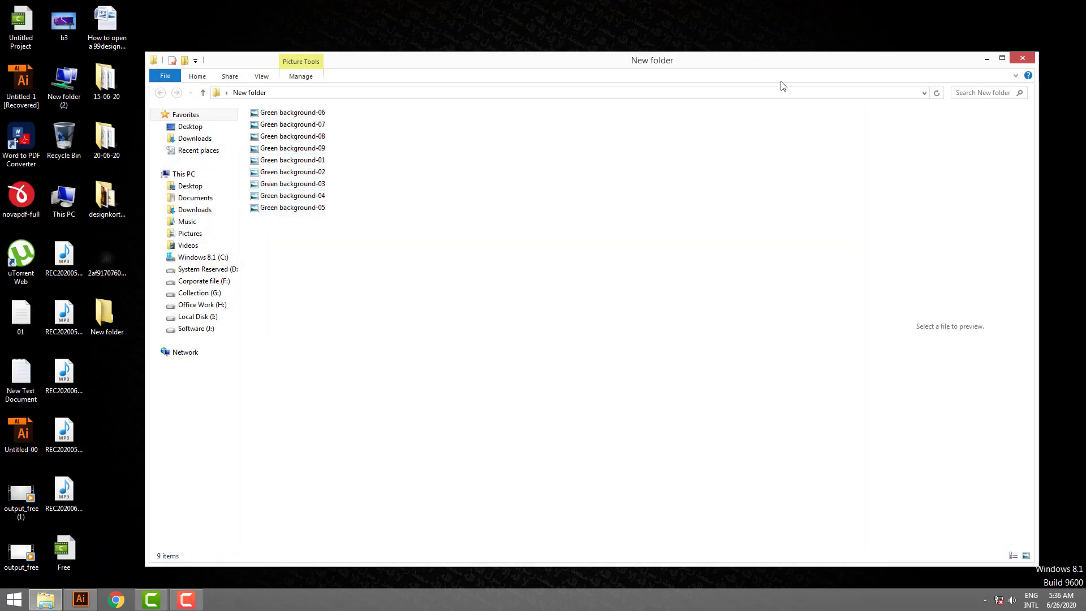
# Maximize New folder and show its images as Extra large icons, then return to Illustrator.
pyautogui.doubleClick(777, 61)
pyautogui.rightClick(210, 177)
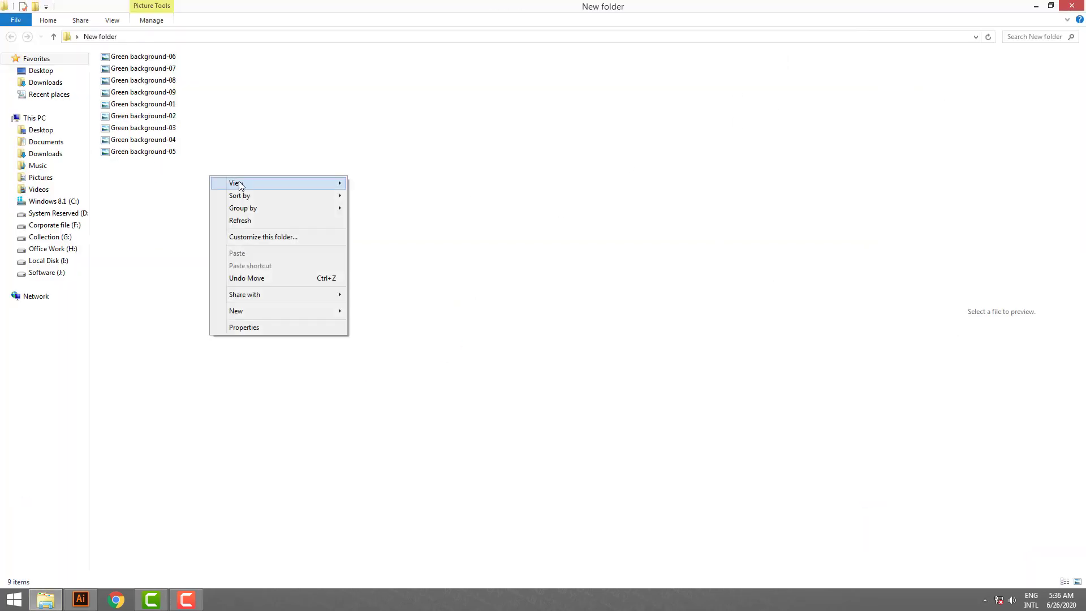
pyautogui.moveTo(236, 183)
pyautogui.click(373, 184)
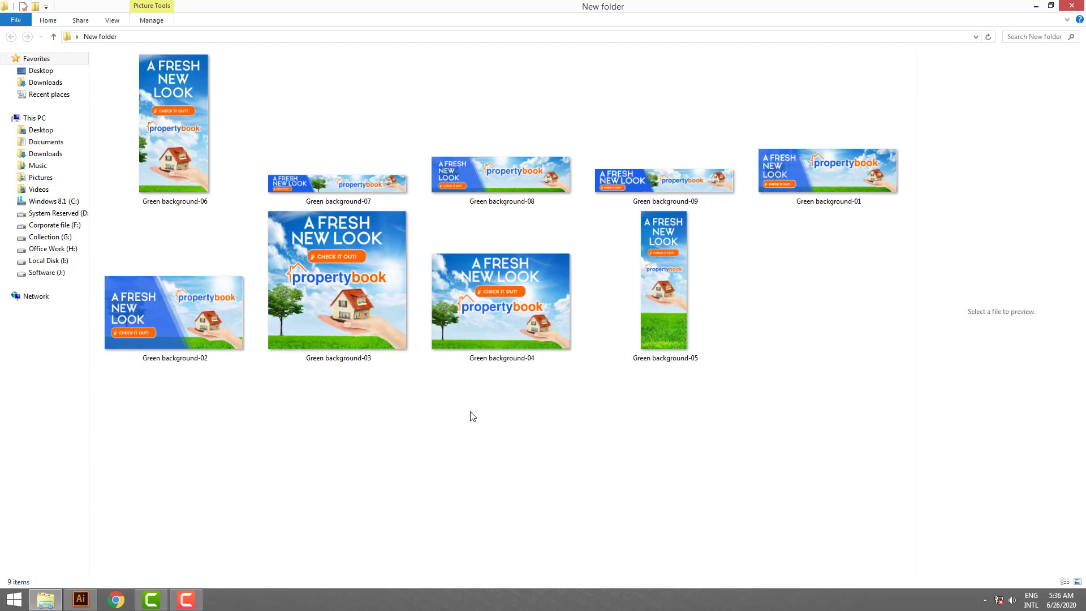
pyautogui.click(80, 599)
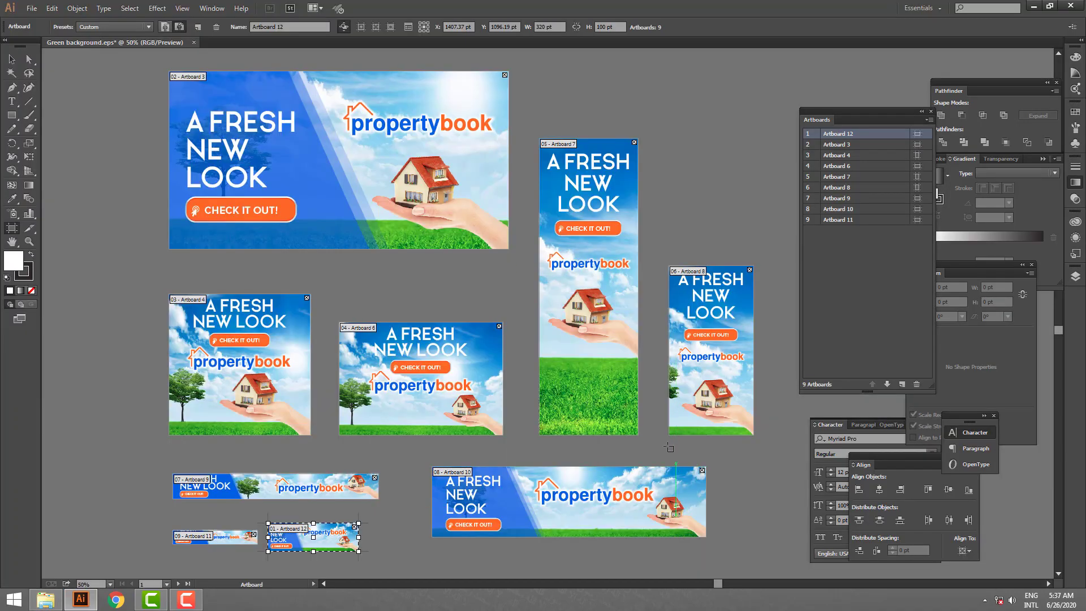
# Scroll up and down over the banner artboards to review them.
pyautogui.scroll(-2, 646, 499)
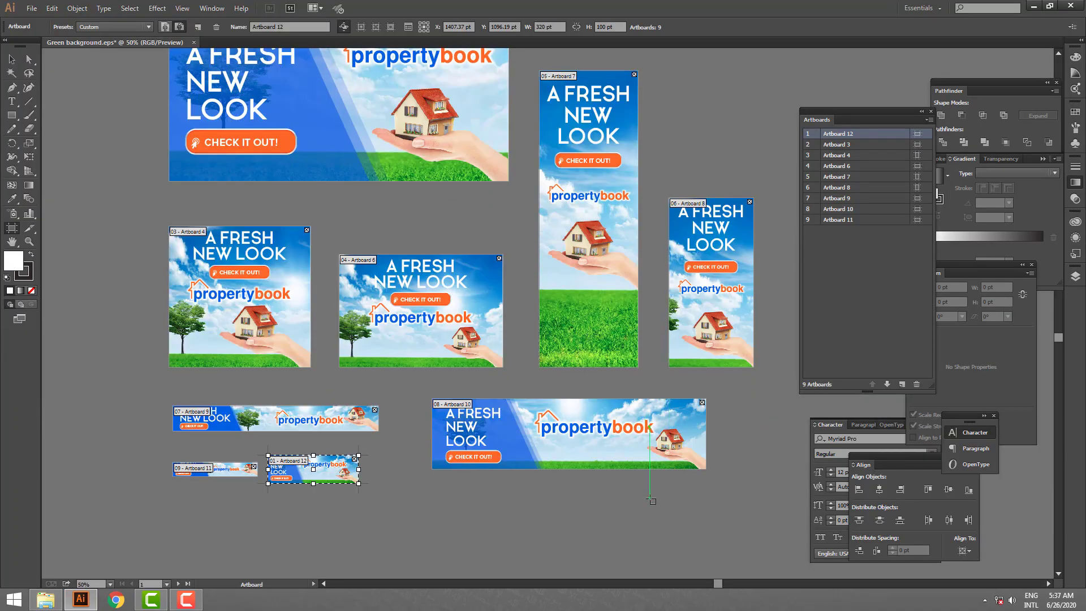
pyautogui.scroll(-1, 652, 500)
pyautogui.scroll(-3, 650, 500)
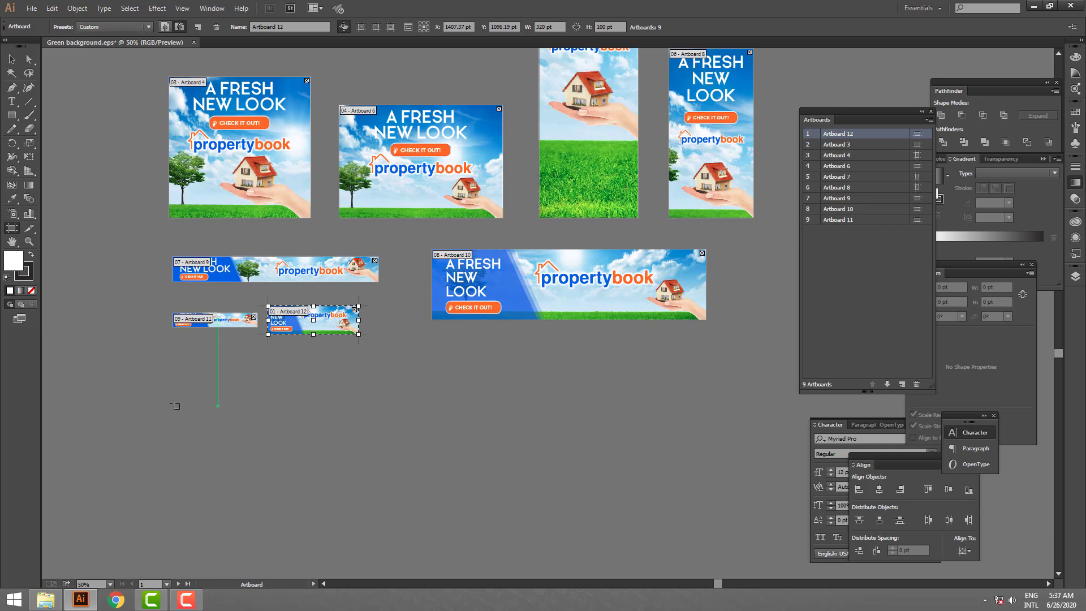
pyautogui.scroll(4, 588, 430)
pyautogui.scroll(3, 590, 351)
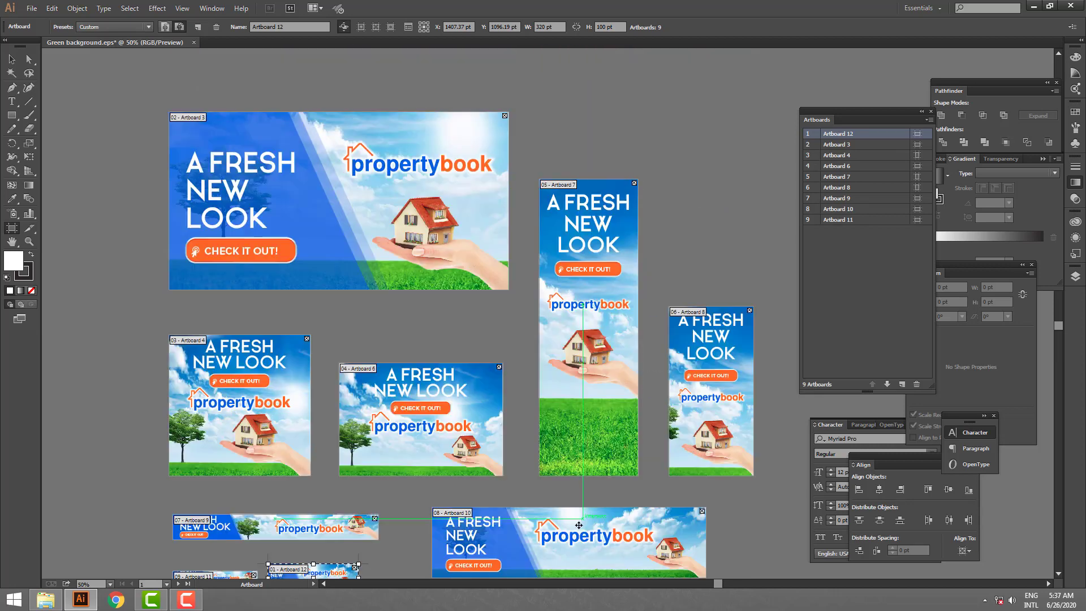
pyautogui.scroll(3, 593, 272)
pyautogui.scroll(2, 595, 192)
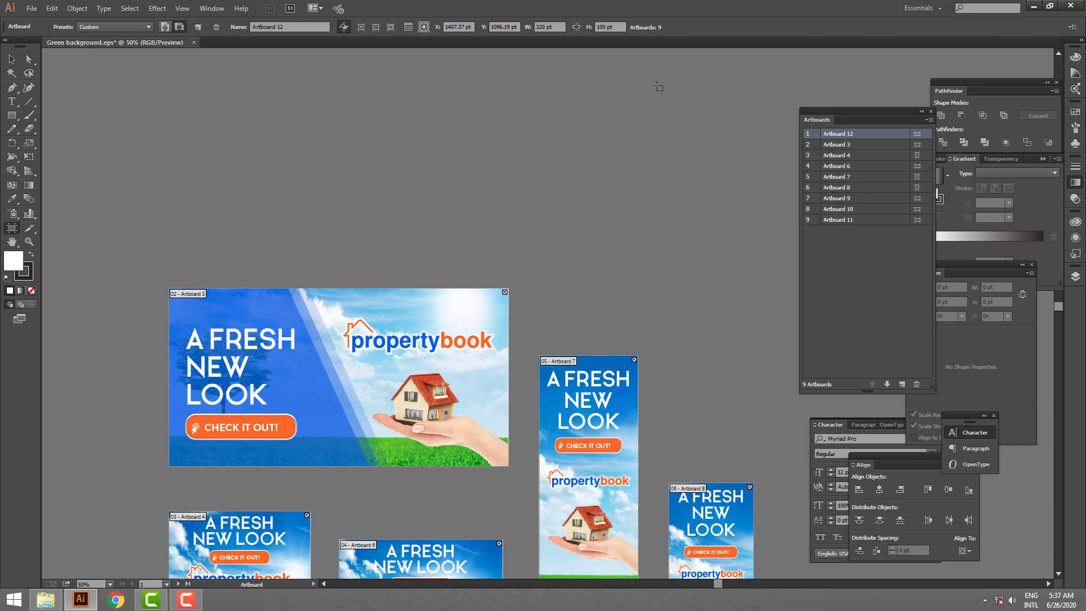
pyautogui.scroll(-5, 653, 226)
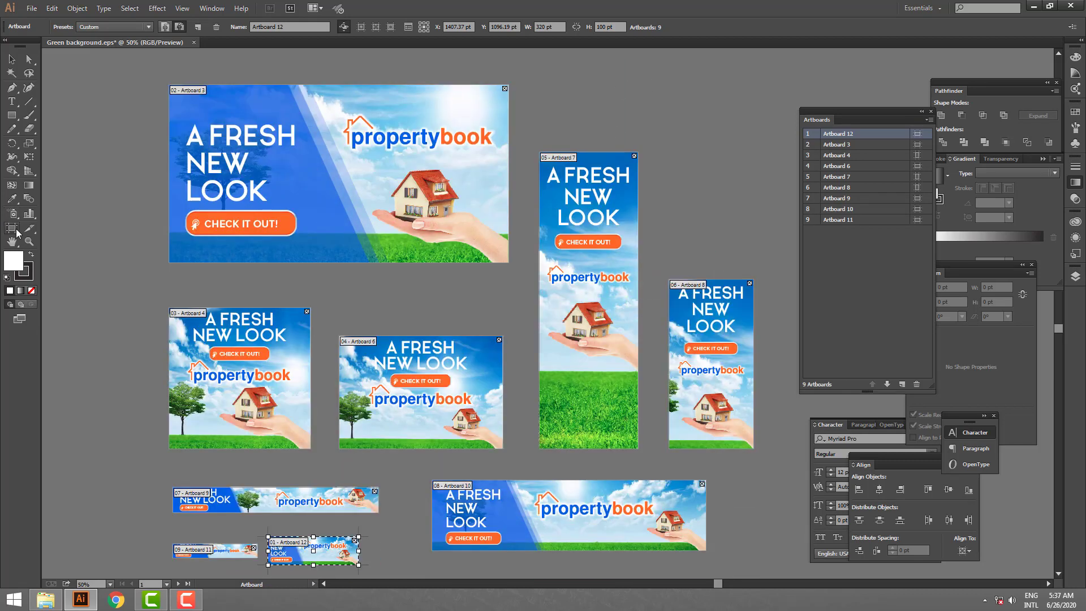
# With the Zoom tool, zoom in once and out twice to 33.33% so all nine artboards fit.
pyautogui.click(32, 239)
pyautogui.rightClick(710, 214)
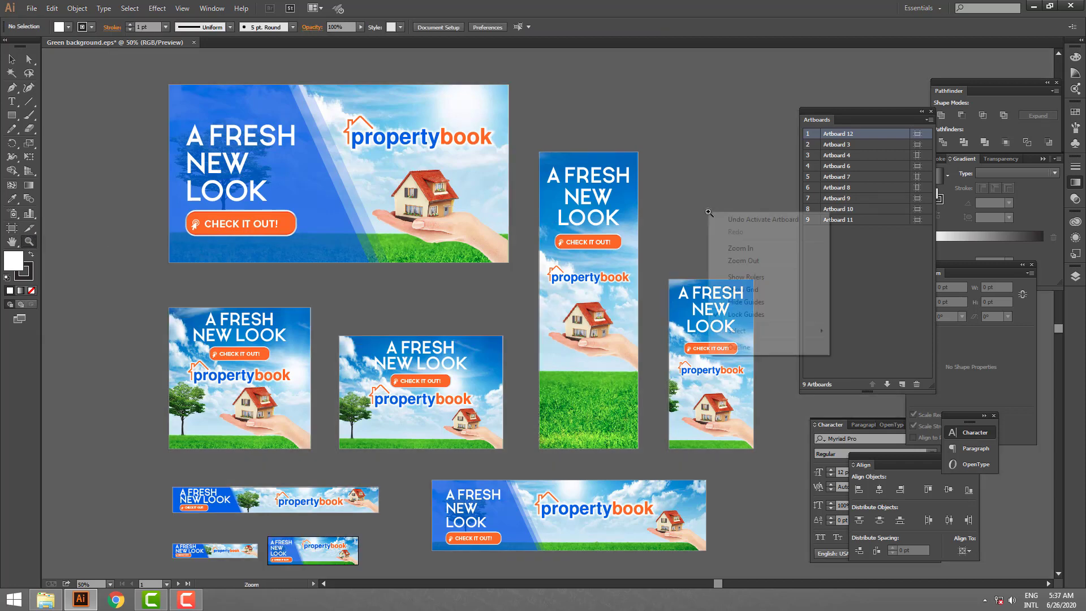
pyautogui.click(741, 247)
pyautogui.rightClick(694, 237)
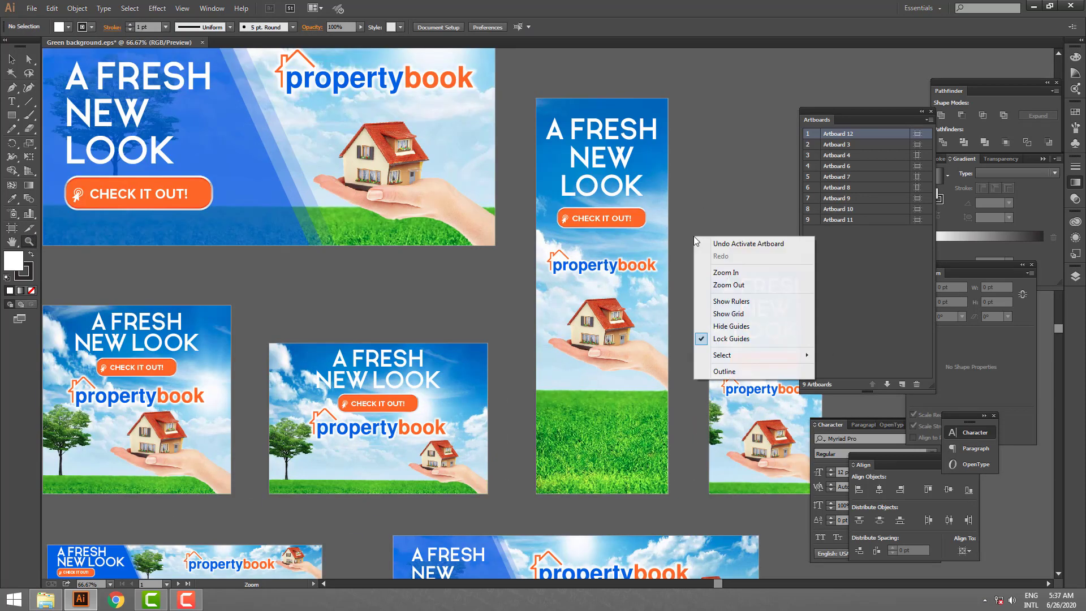
pyautogui.click(724, 285)
pyautogui.rightClick(710, 260)
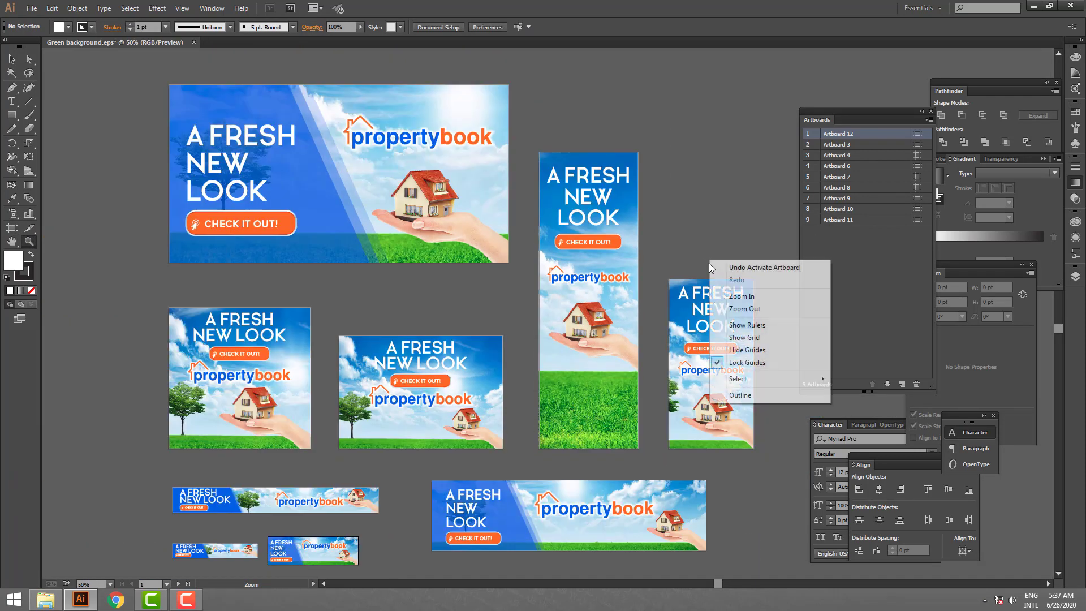
pyautogui.click(726, 309)
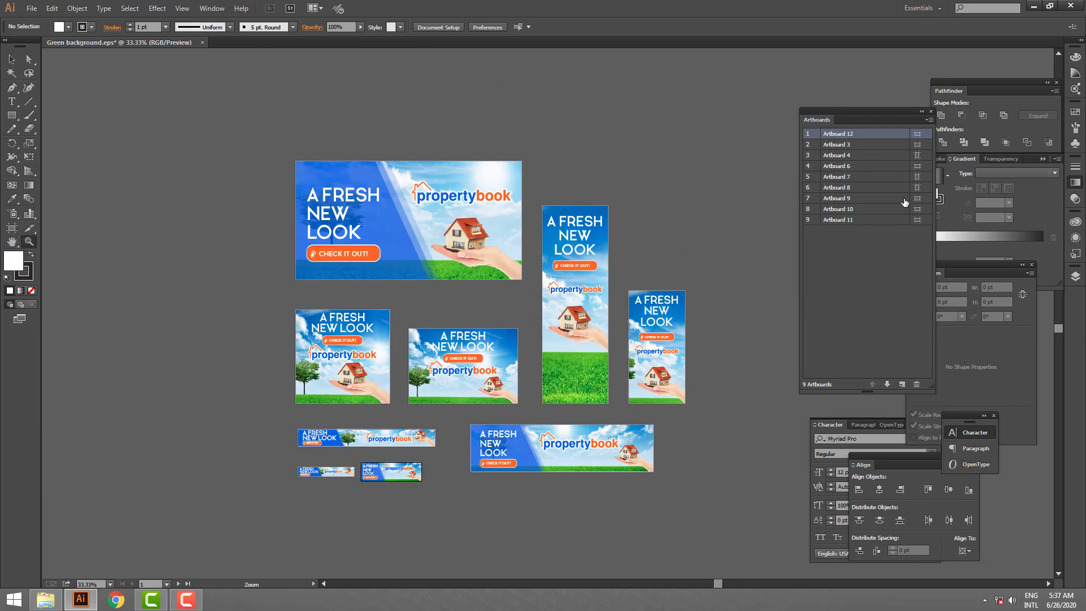
# Add three new blank artboards (33, 34, 35) from the Artboards panel.
pyautogui.click(903, 384)
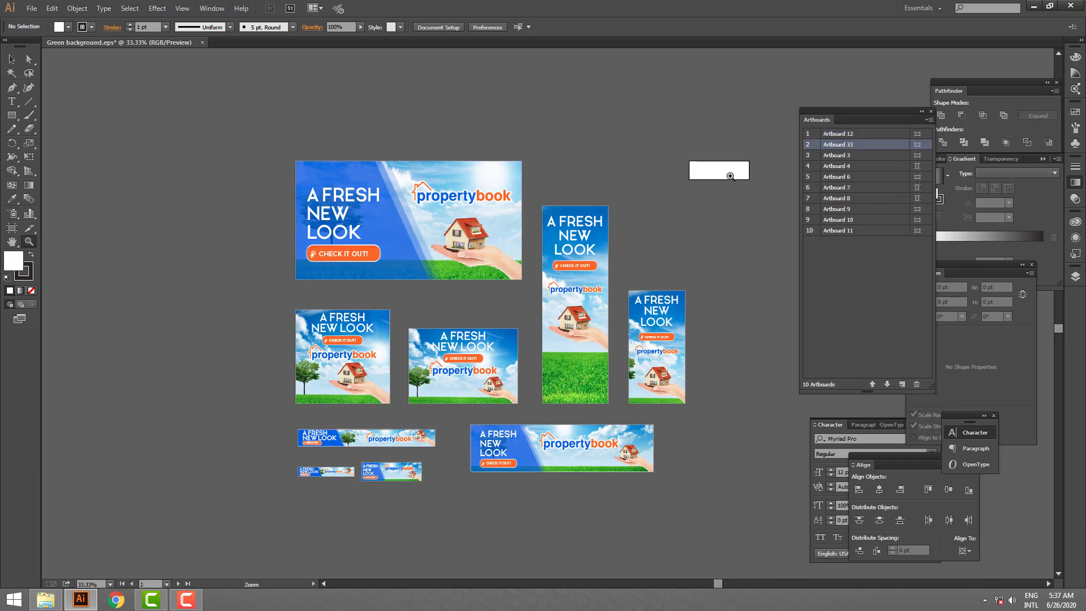
pyautogui.moveTo(877, 109); pyautogui.dragTo(932, 113)
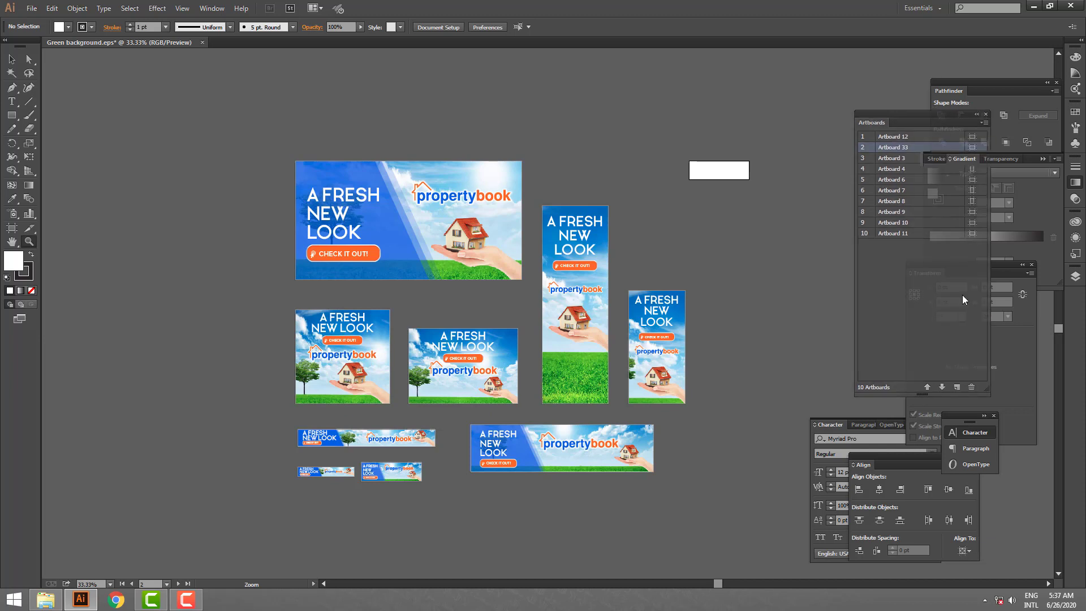
pyautogui.click(957, 387)
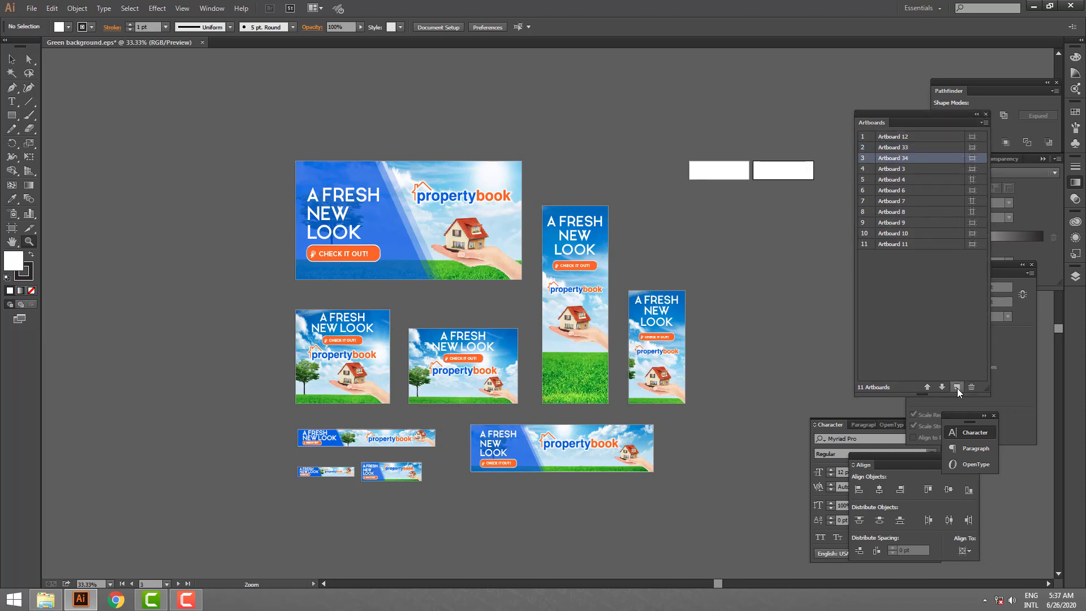
pyautogui.click(957, 388)
pyautogui.moveTo(932, 117); pyautogui.dragTo(983, 127)
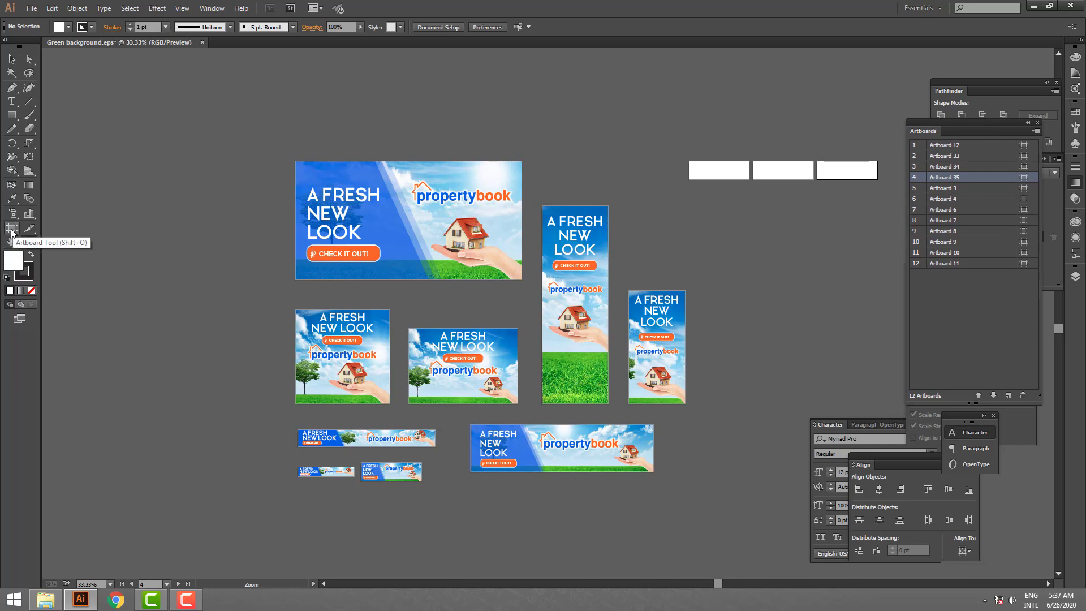
# Select Artboards 10 and 35, then zoom in around the three blank white artboards.
pyautogui.click(953, 266)
pyautogui.click(954, 254)
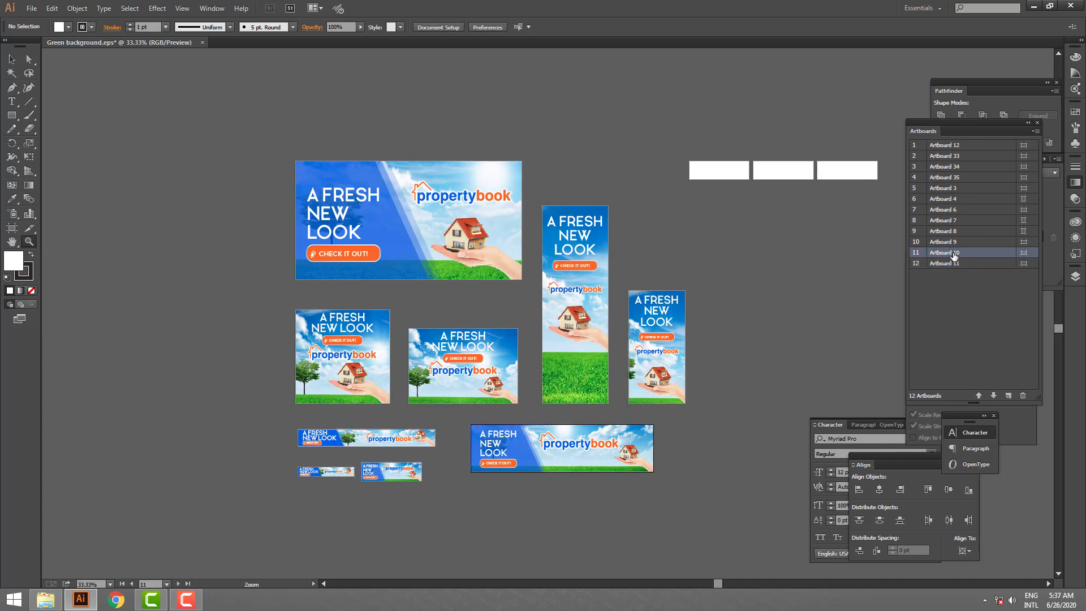
pyautogui.click(12, 59)
pyautogui.click(841, 179)
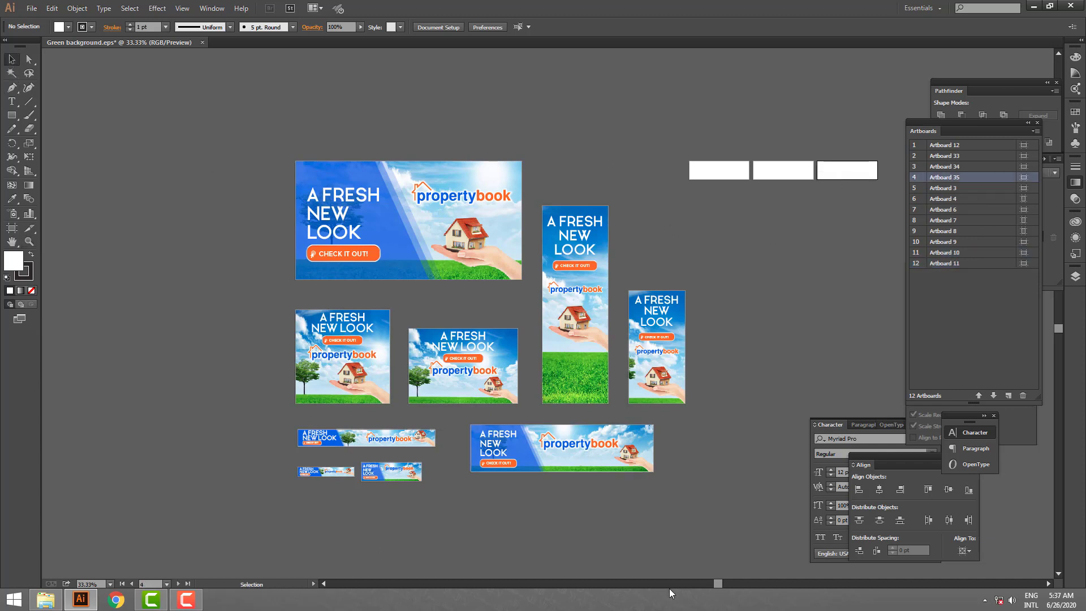
pyautogui.moveTo(718, 585); pyautogui.dragTo(738, 584)
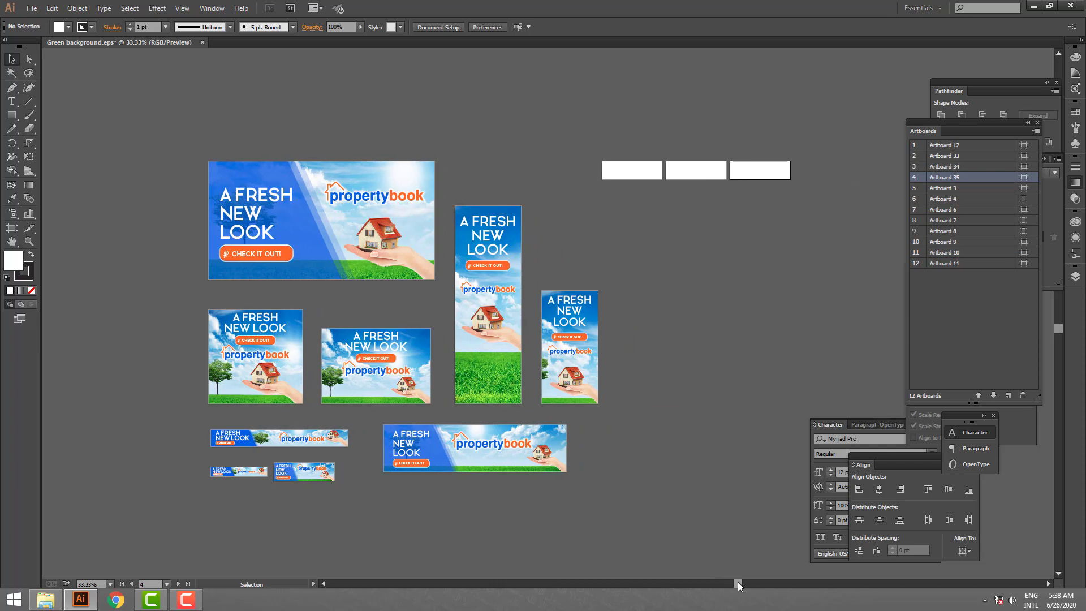
pyautogui.click(29, 241)
pyautogui.moveTo(843, 232); pyautogui.dragTo(878, 241)
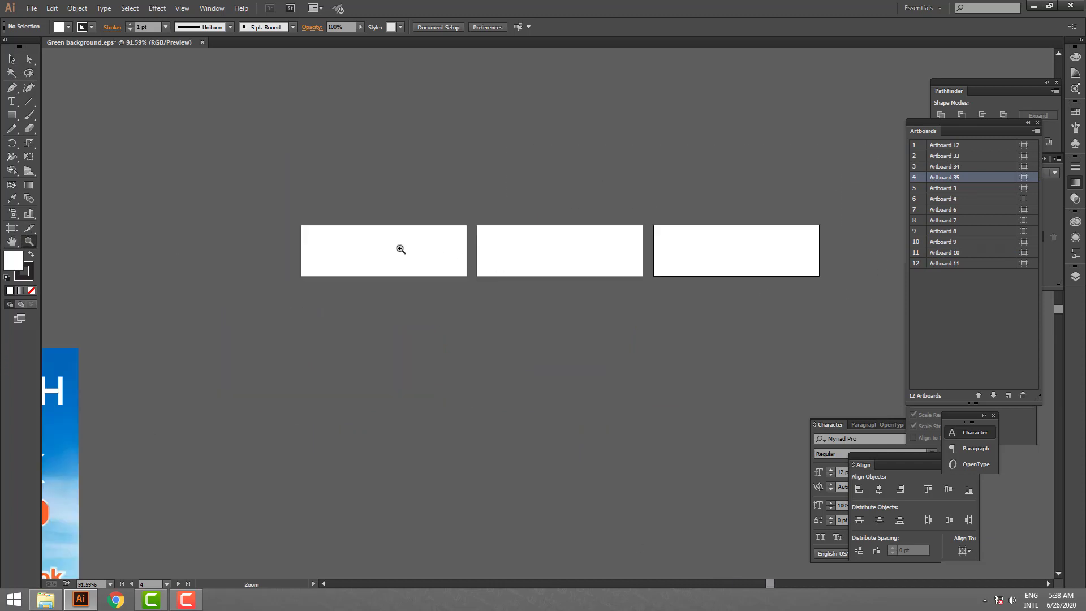
# Enlarge Artboard 33 down and left to 552.41 pt wide, and Artboard 35 down-right.
pyautogui.click(12, 227)
pyautogui.click(353, 252)
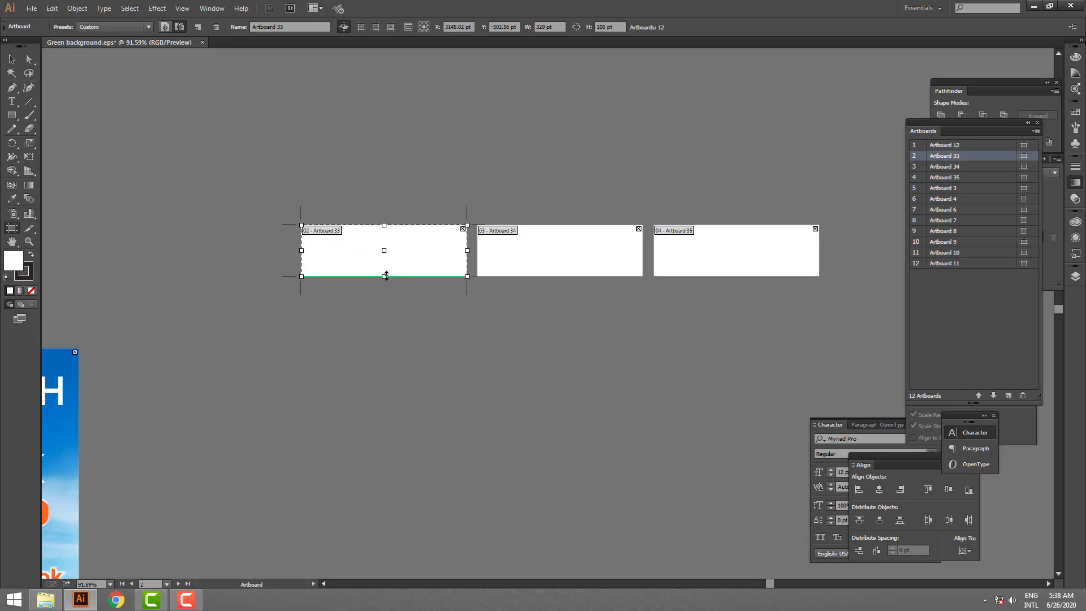
pyautogui.moveTo(384, 277); pyautogui.dragTo(385, 385)
pyautogui.moveTo(302, 304); pyautogui.dragTo(181, 305)
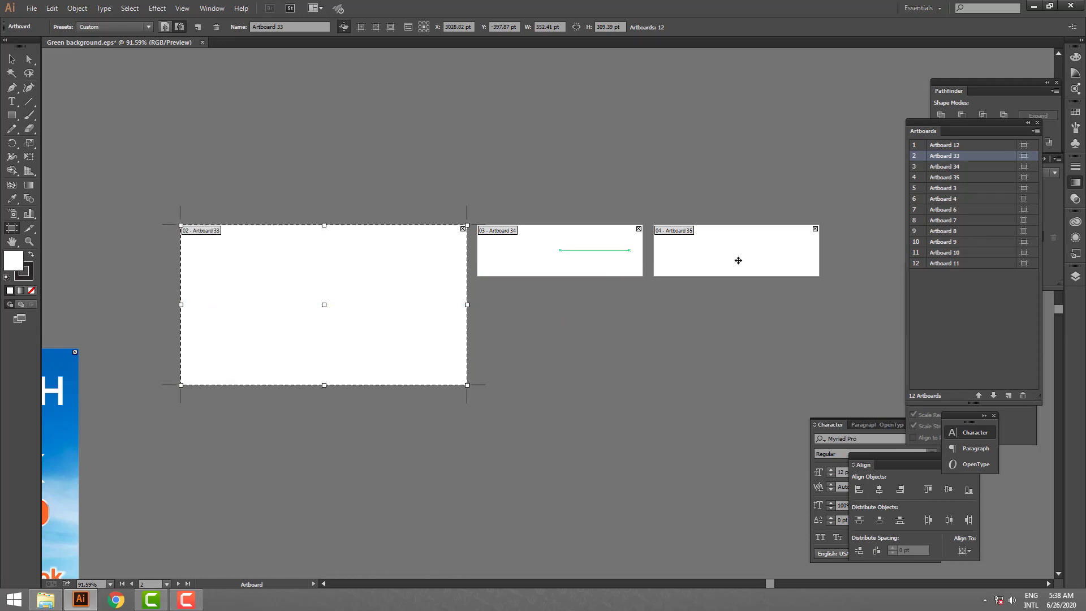
pyautogui.click(781, 263)
pyautogui.moveTo(820, 277); pyautogui.dragTo(898, 324)
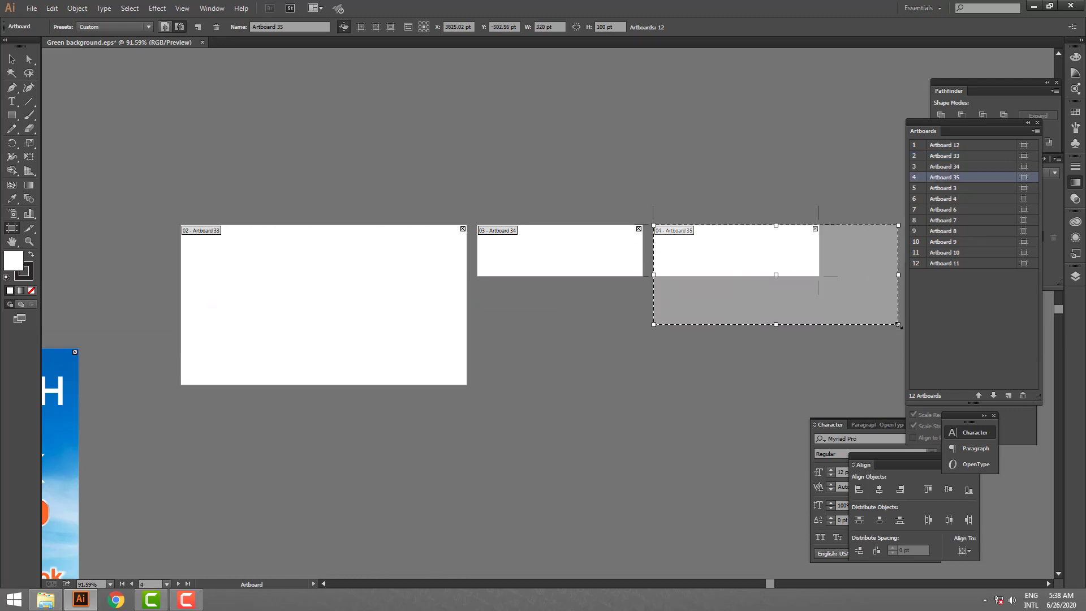
# Move Artboard 34 beneath Artboard 33 and widen it to 492.41 pt.
pyautogui.click(617, 255)
pyautogui.moveTo(618, 255); pyautogui.dragTo(415, 470)
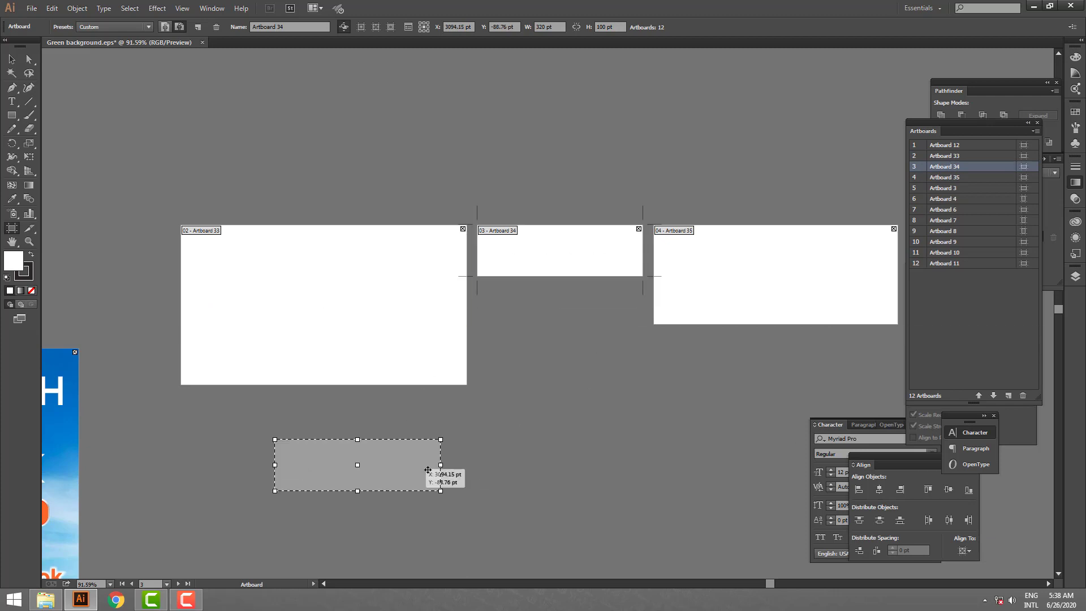
pyautogui.moveTo(347, 470)
pyautogui.mouseDown()
pyautogui.moveTo(275, 439)
pyautogui.moveTo(253, 448)
pyautogui.mouseUp()
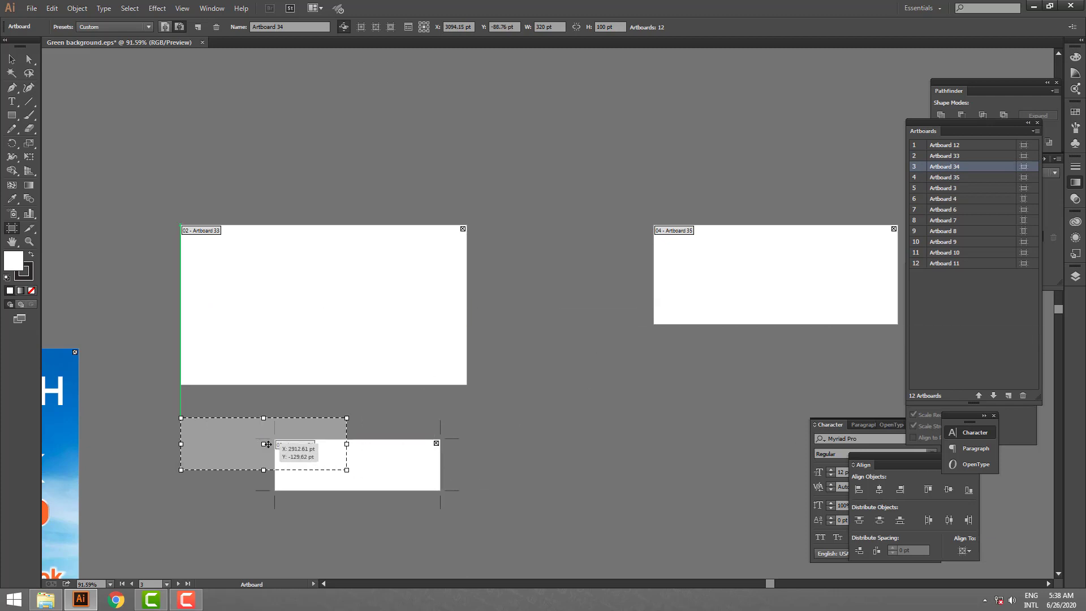
pyautogui.moveTo(345, 469); pyautogui.dragTo(435, 470)
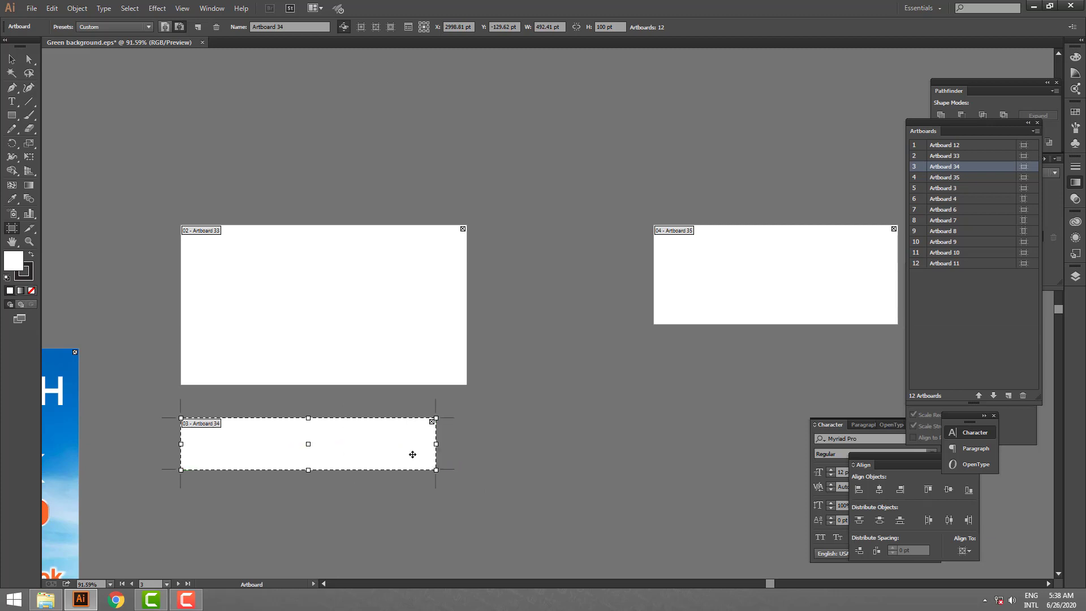
pyautogui.doubleClick(412, 454)
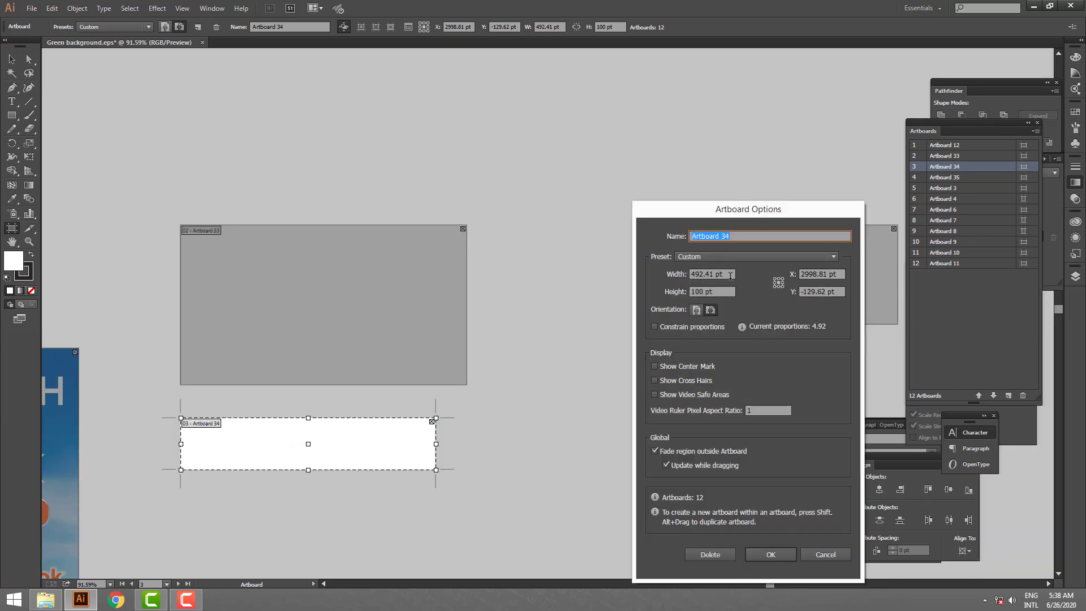
pyautogui.click(823, 554)
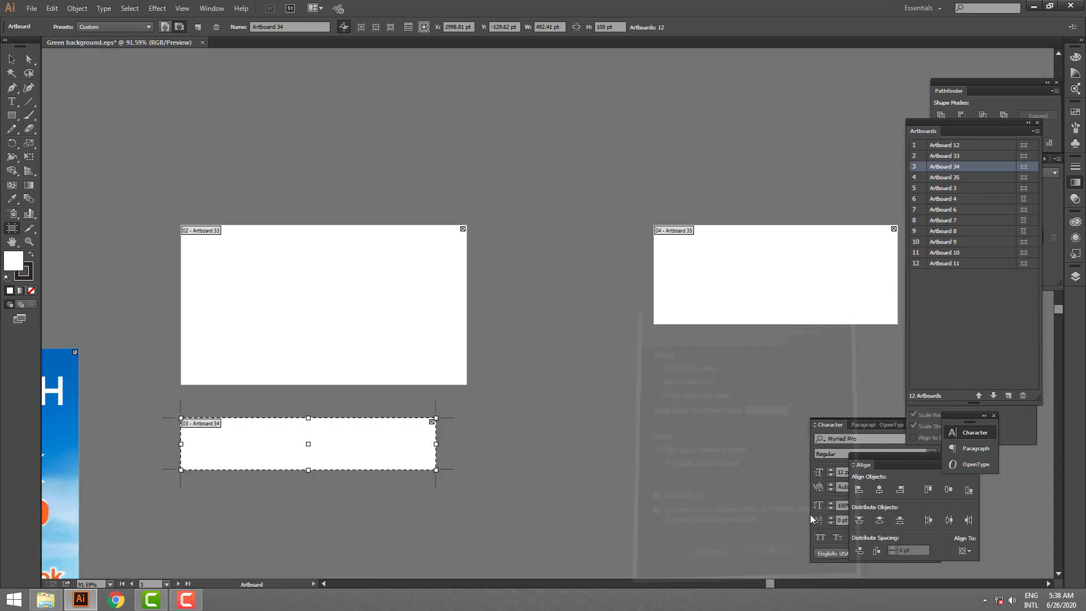
# Shift Artboard 35 left toward Artboard 33, then scroll down to the lower banners.
pyautogui.click(703, 262)
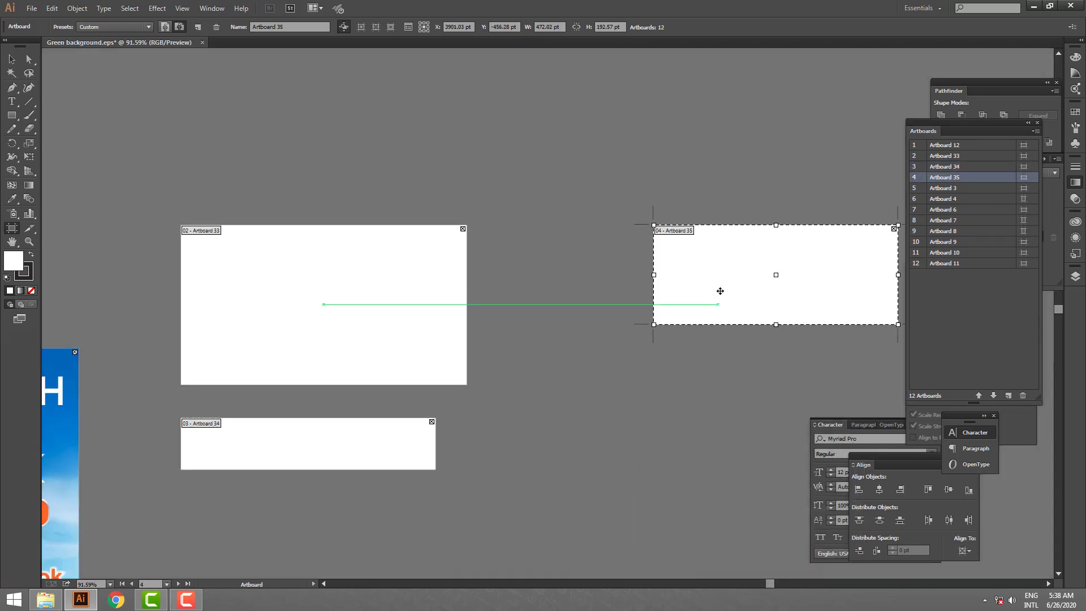
pyautogui.moveTo(720, 291); pyautogui.dragTo(598, 296)
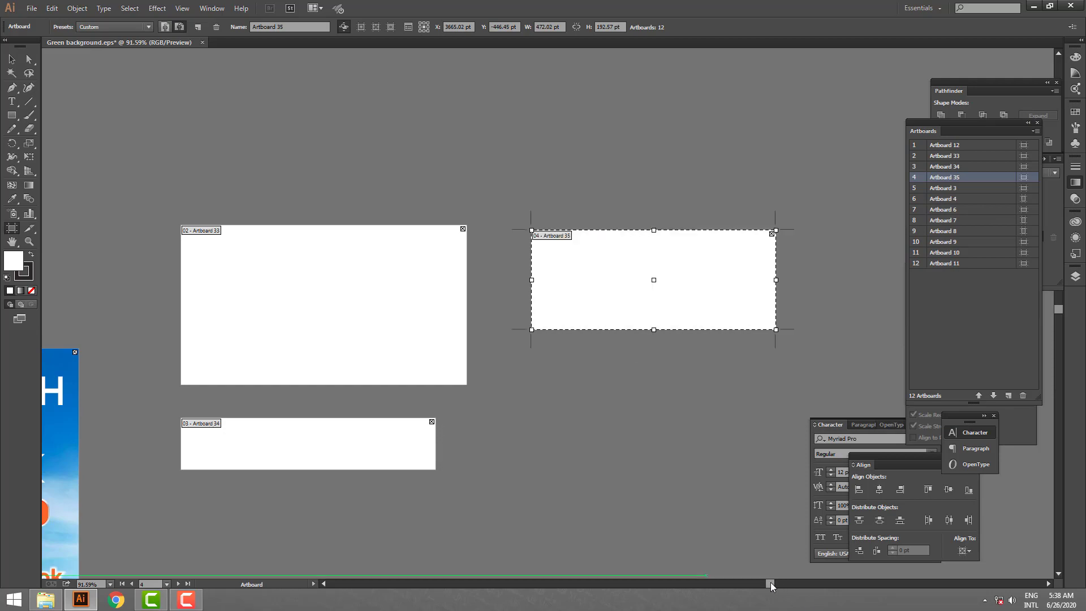
pyautogui.moveTo(770, 582); pyautogui.dragTo(711, 583)
pyautogui.scroll(-2, 665, 489)
pyautogui.scroll(-3, 665, 489)
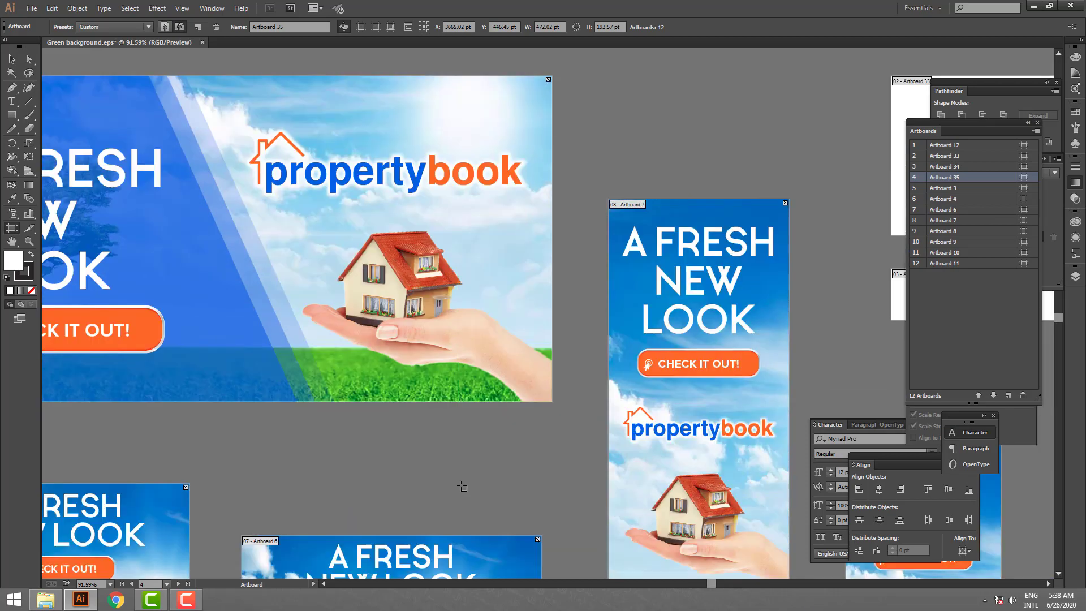
pyautogui.scroll(-5, 566, 485)
pyautogui.scroll(-4, 470, 481)
pyautogui.scroll(-6, 470, 480)
pyautogui.scroll(-3, 470, 480)
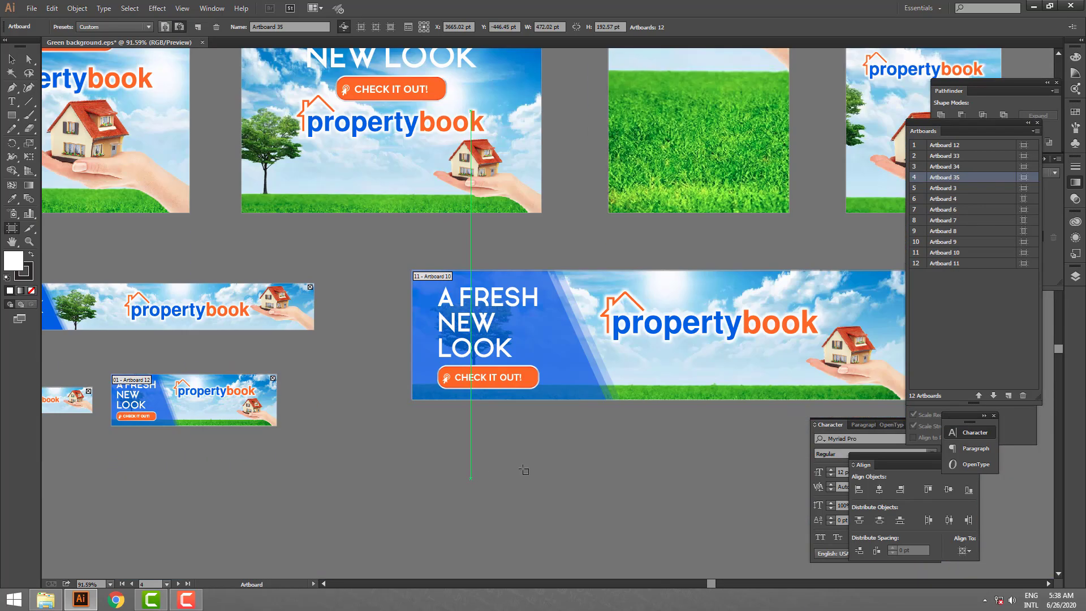
pyautogui.scroll(-2, 605, 475)
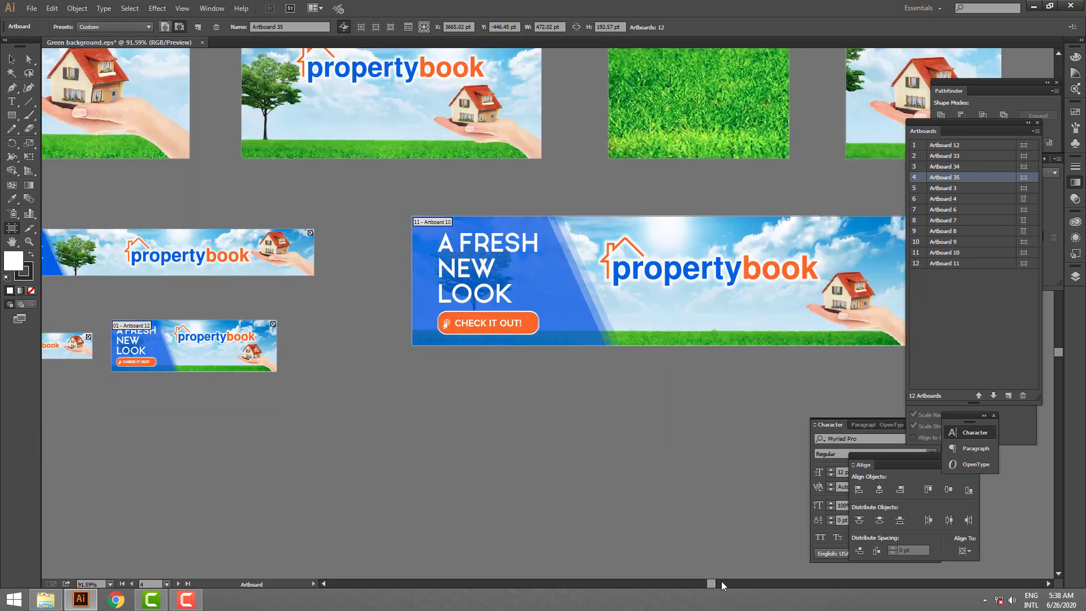
pyautogui.moveTo(721, 582); pyautogui.dragTo(764, 578)
# Drag Artboard 10 with its artwork and drop it back near its original height.
pyautogui.click(721, 579)
pyautogui.click(540, 283)
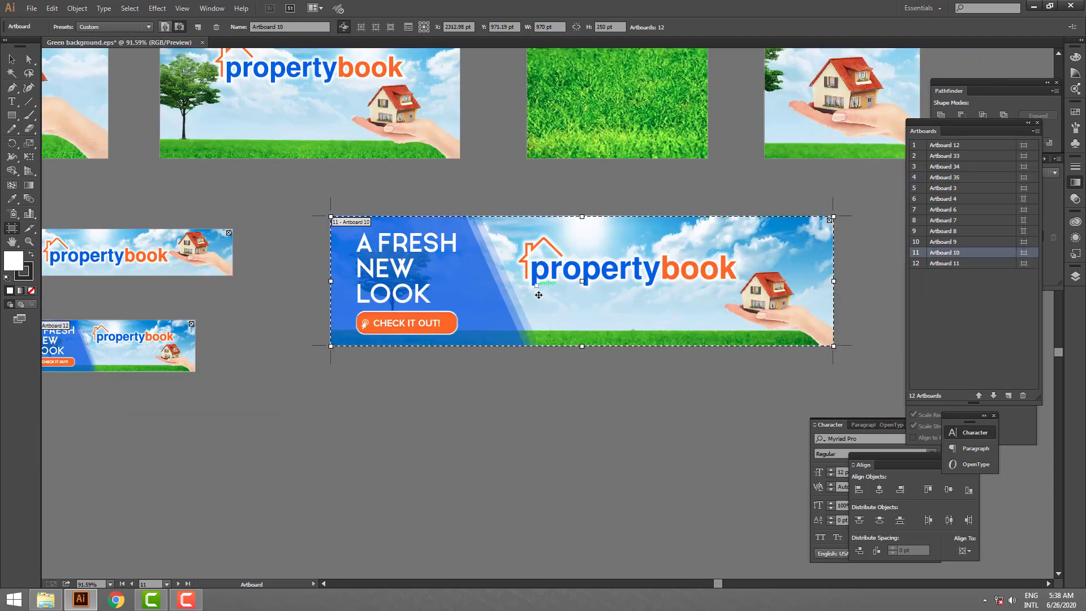
pyautogui.moveTo(449, 261); pyautogui.dragTo(445, 291)
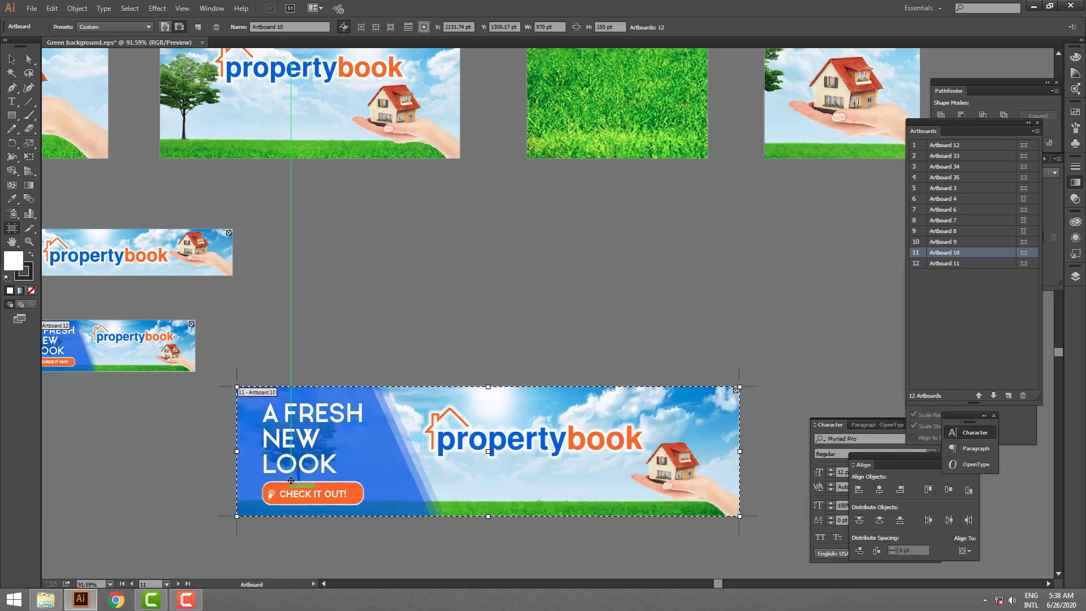
pyautogui.moveTo(545, 327)
pyautogui.mouseDown()
pyautogui.moveTo(612, 370)
pyautogui.moveTo(559, 373)
pyautogui.mouseUp()
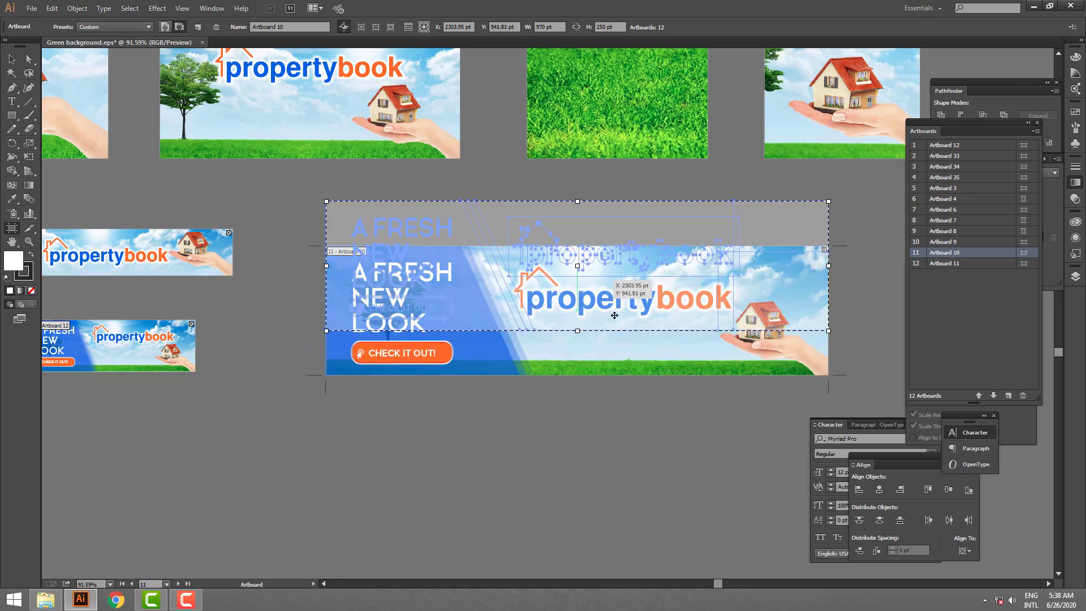
pyautogui.moveTo(559, 373); pyautogui.dragTo(518, 301)
pyautogui.click(13, 60)
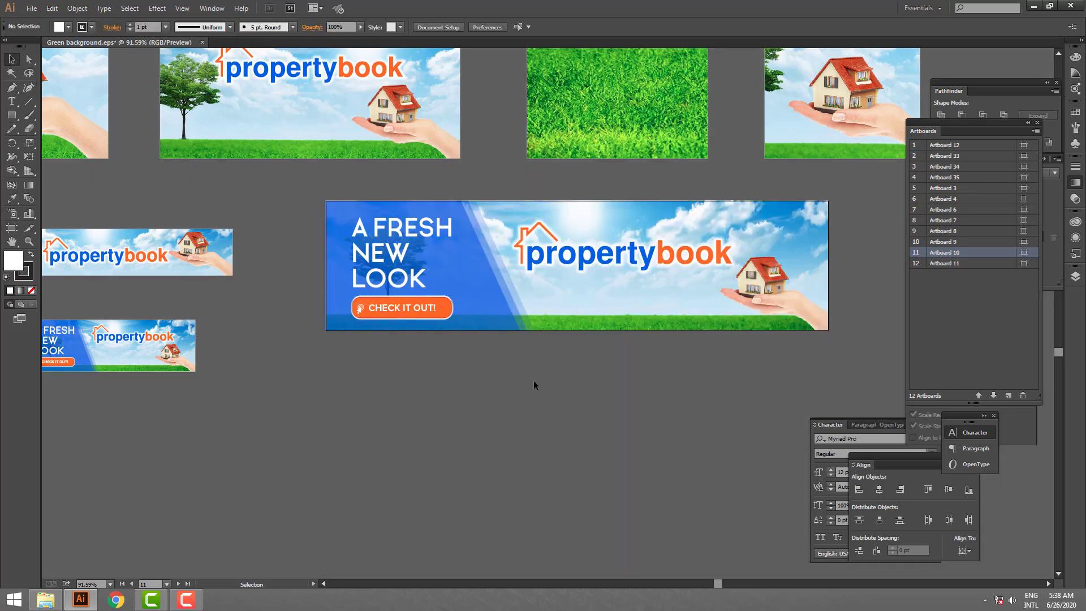
pyautogui.click(590, 322)
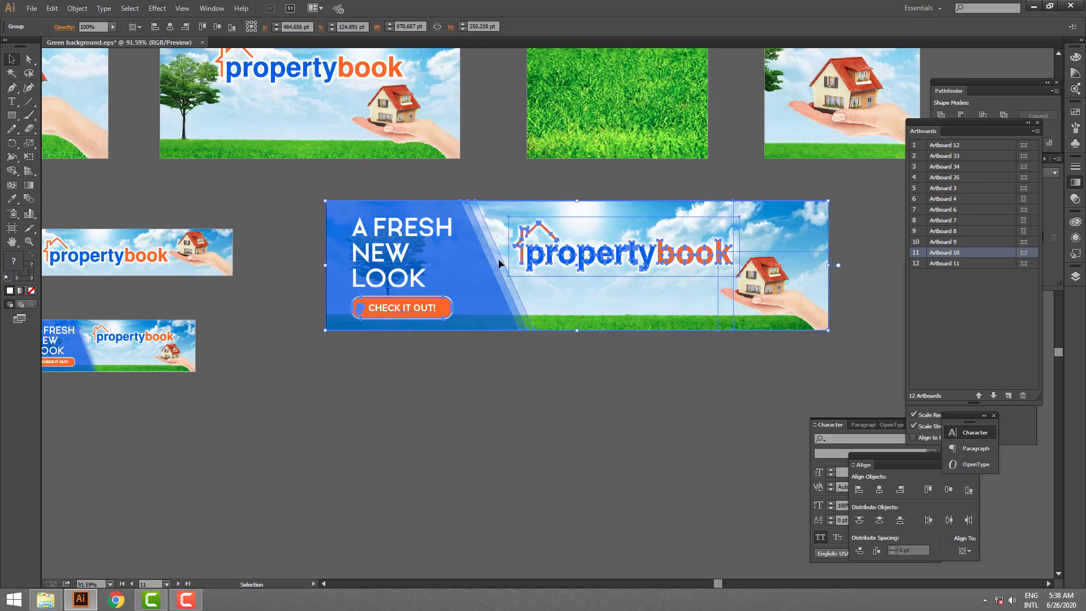
pyautogui.scroll(1, 517, 432)
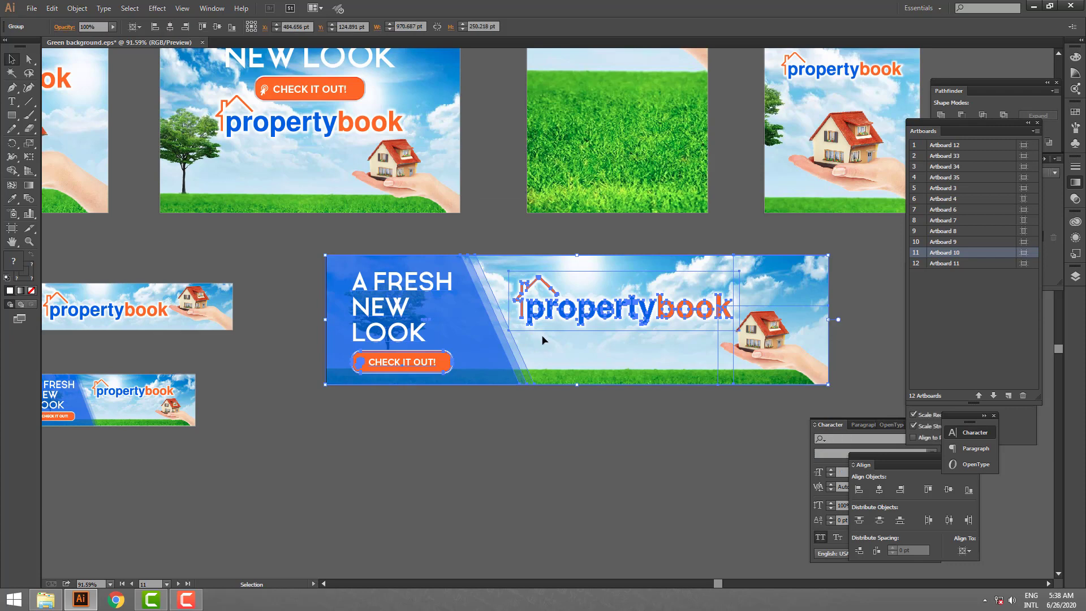
pyautogui.click(568, 416)
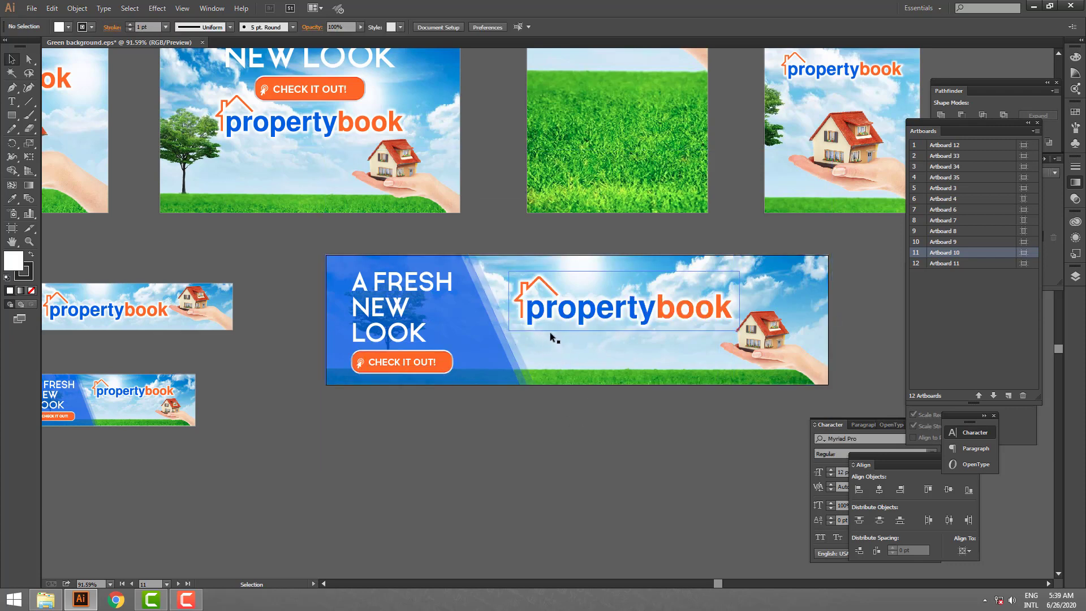
pyautogui.click(542, 337)
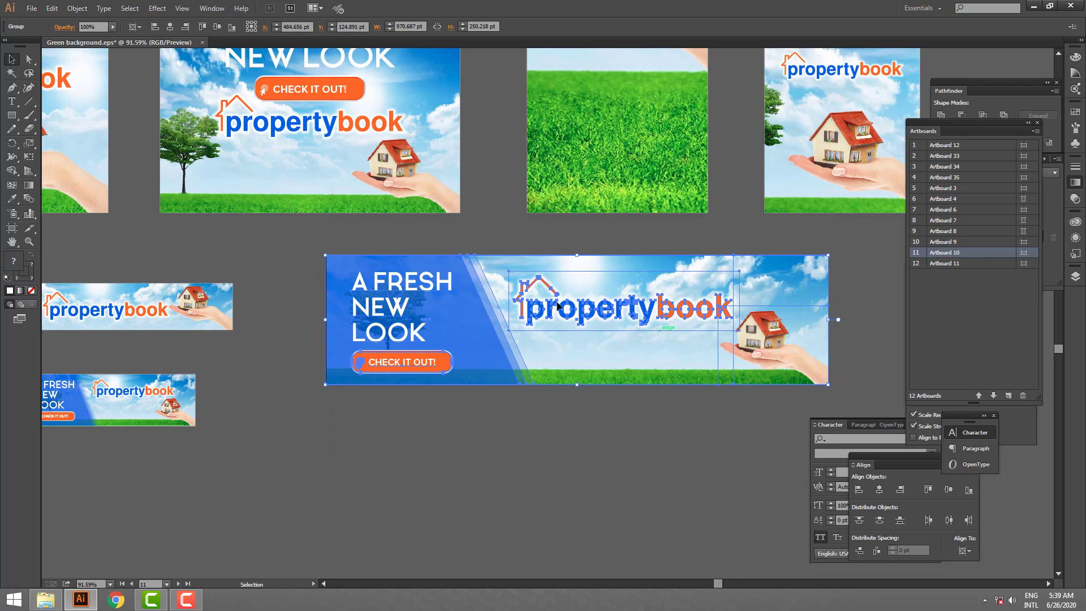
pyautogui.click(562, 406)
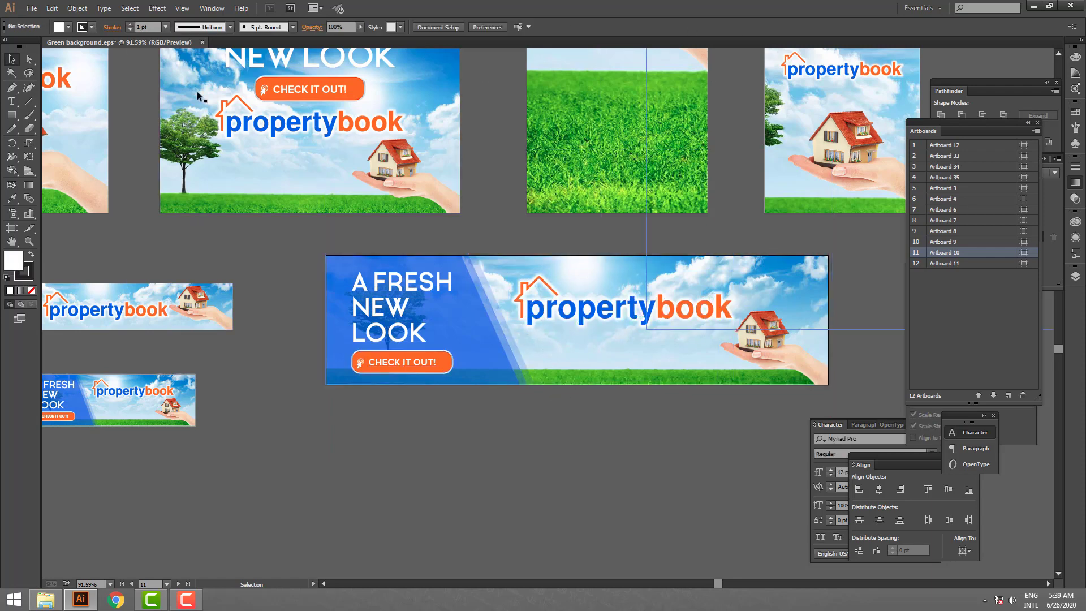
pyautogui.click(525, 317)
pyautogui.scroll(2, 510, 394)
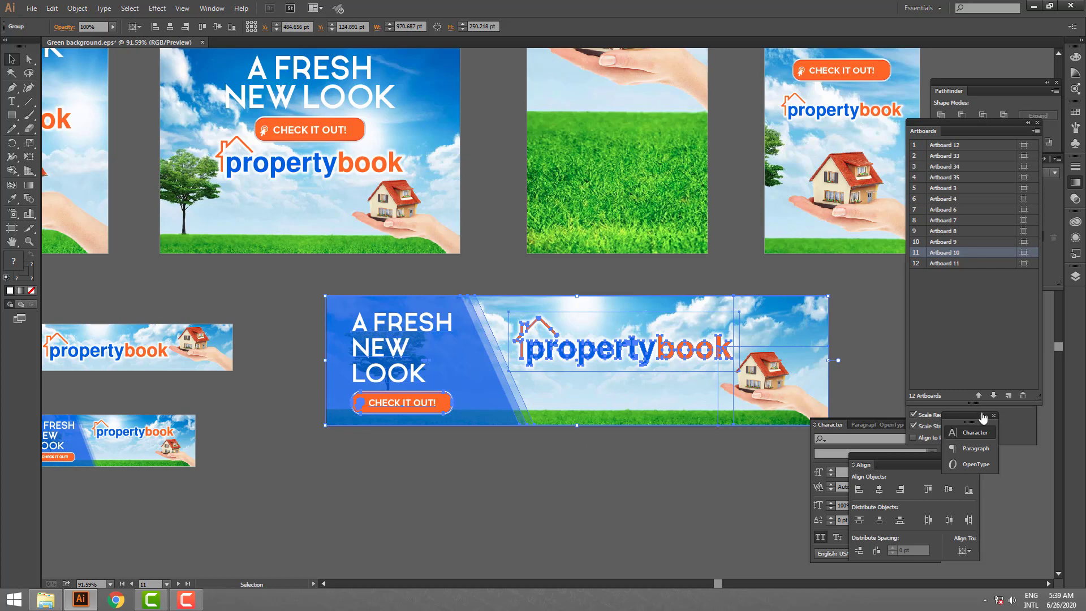
pyautogui.click(6, 230)
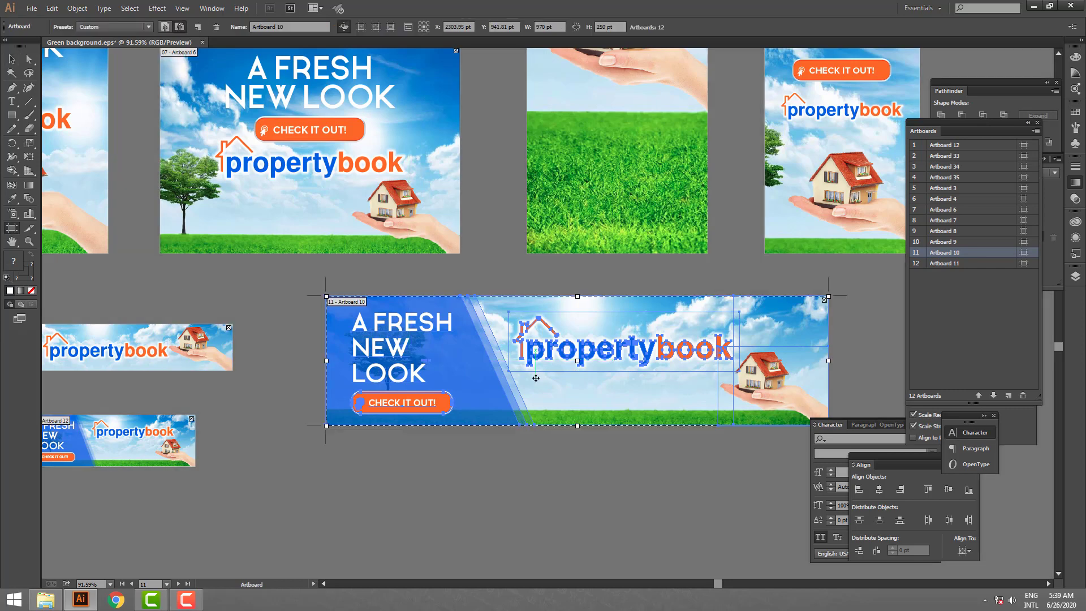
# Delete Artboard 10, nudge the banner artwork down and select the small banner's house image.
pyautogui.press('Delete')
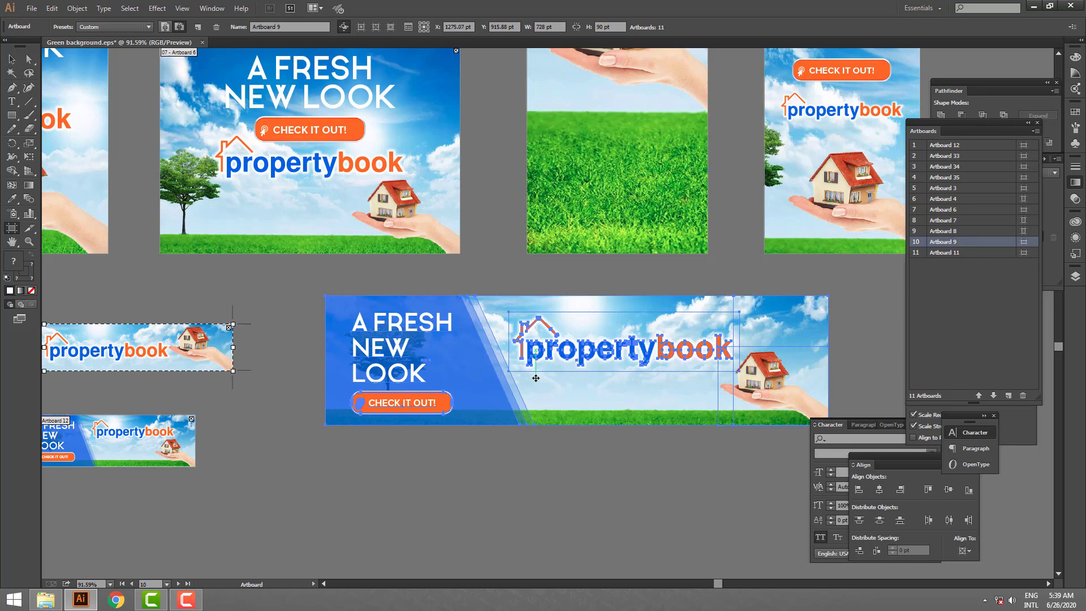
pyautogui.press('v')
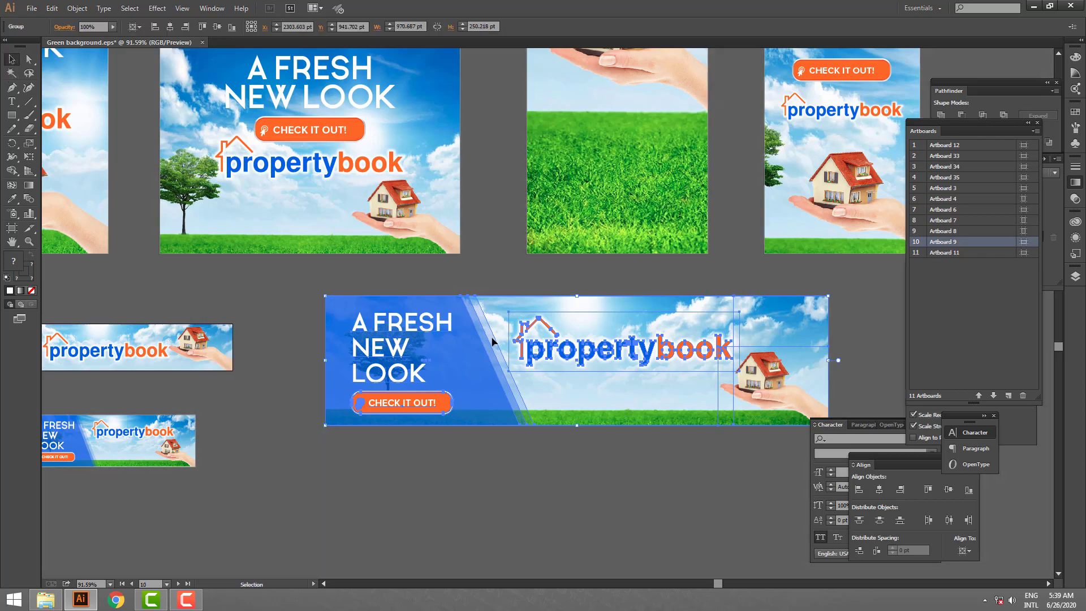
pyautogui.moveTo(516, 414); pyautogui.dragTo(487, 548)
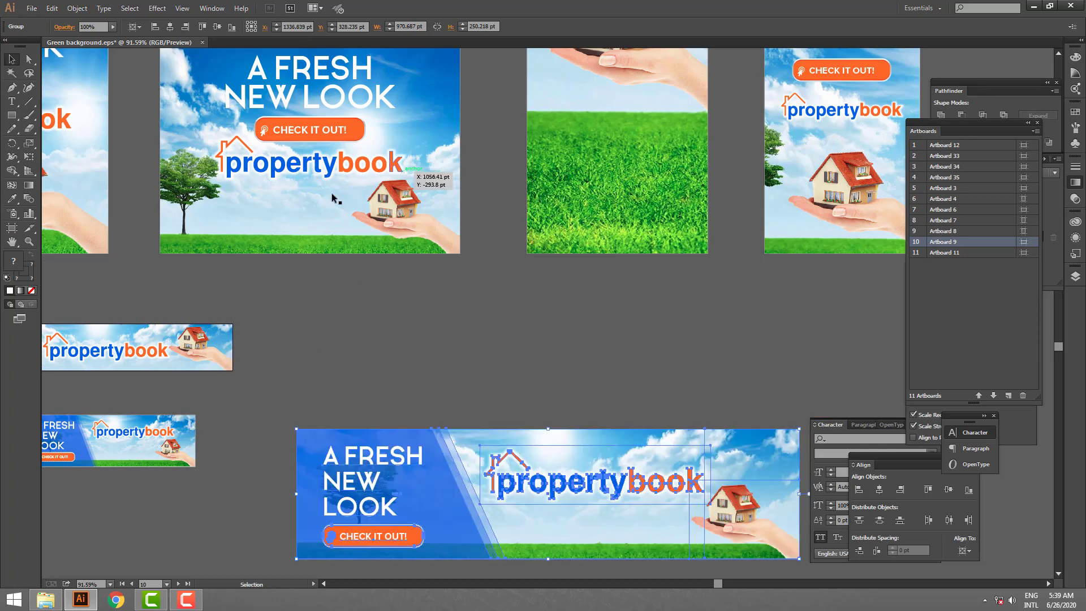
pyautogui.click(199, 346)
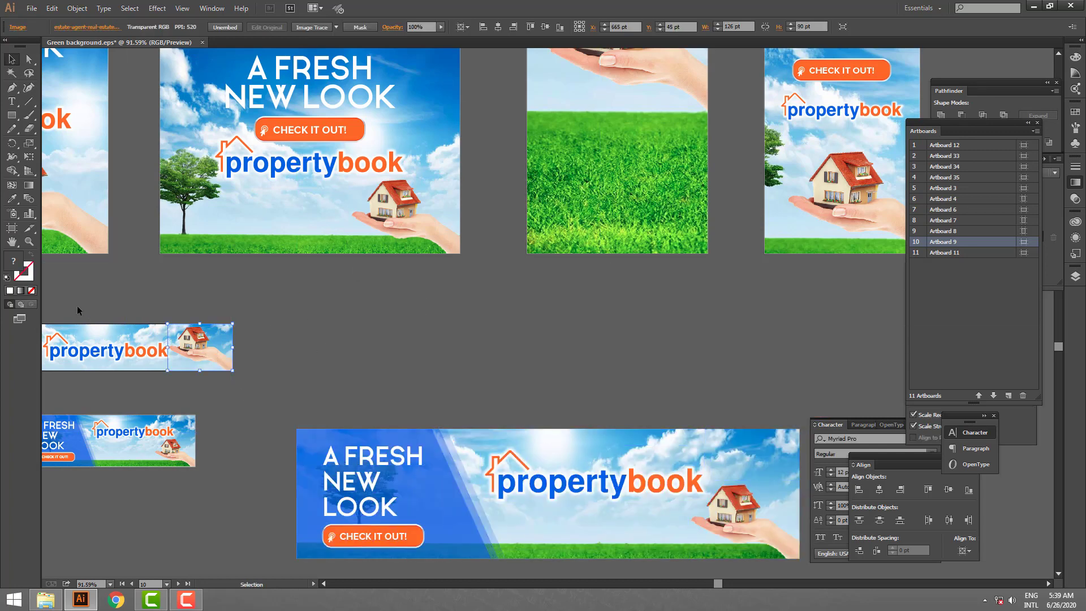
# Deselect the house image and undo to restore Artboard 10 with its banner.
pyautogui.click(12, 228)
pyautogui.scroll(3, 552, 334)
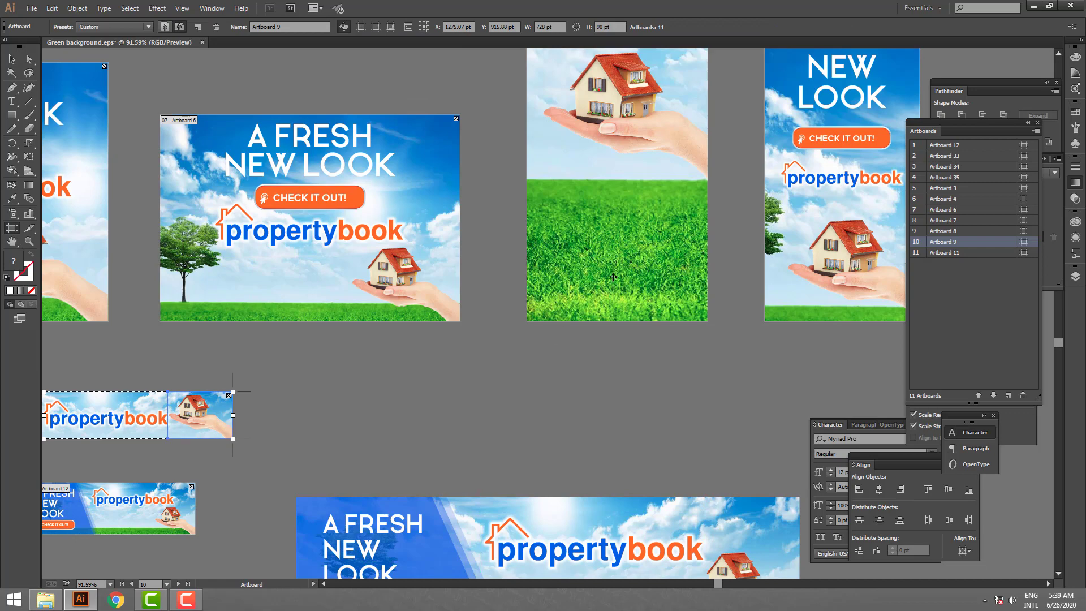
pyautogui.scroll(1, 613, 277)
pyautogui.scroll(2, 613, 277)
pyautogui.scroll(-2, 594, 339)
pyautogui.scroll(-3, 584, 386)
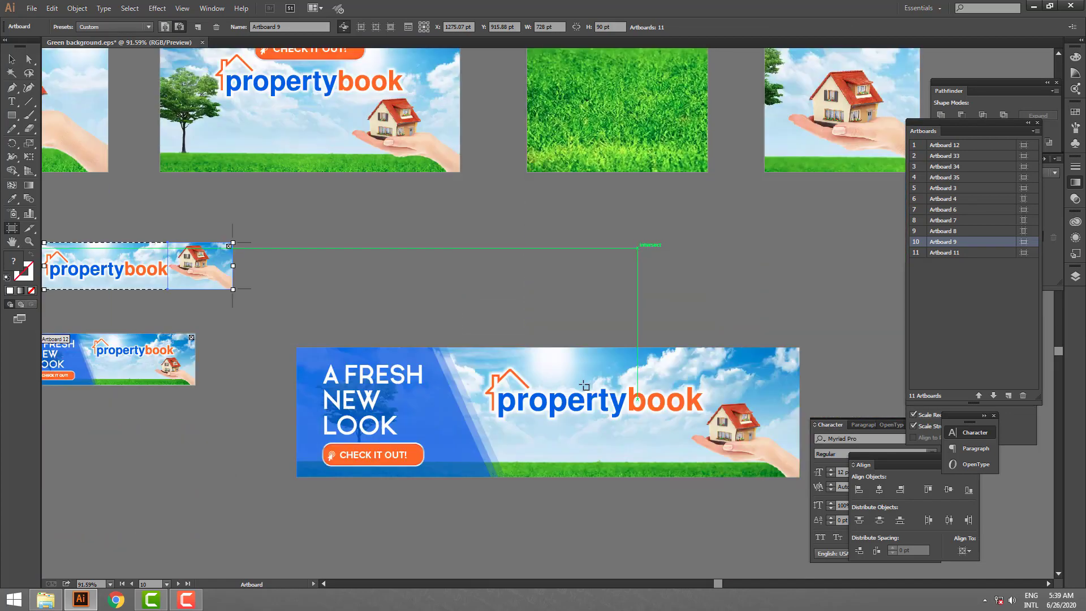
pyautogui.click(12, 58)
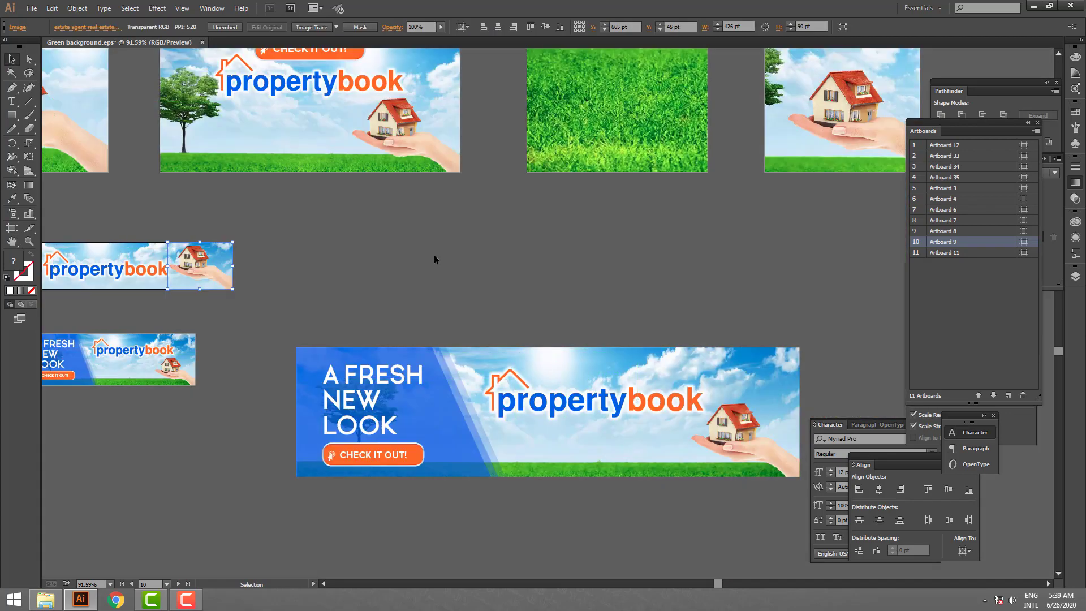
pyautogui.click(435, 259)
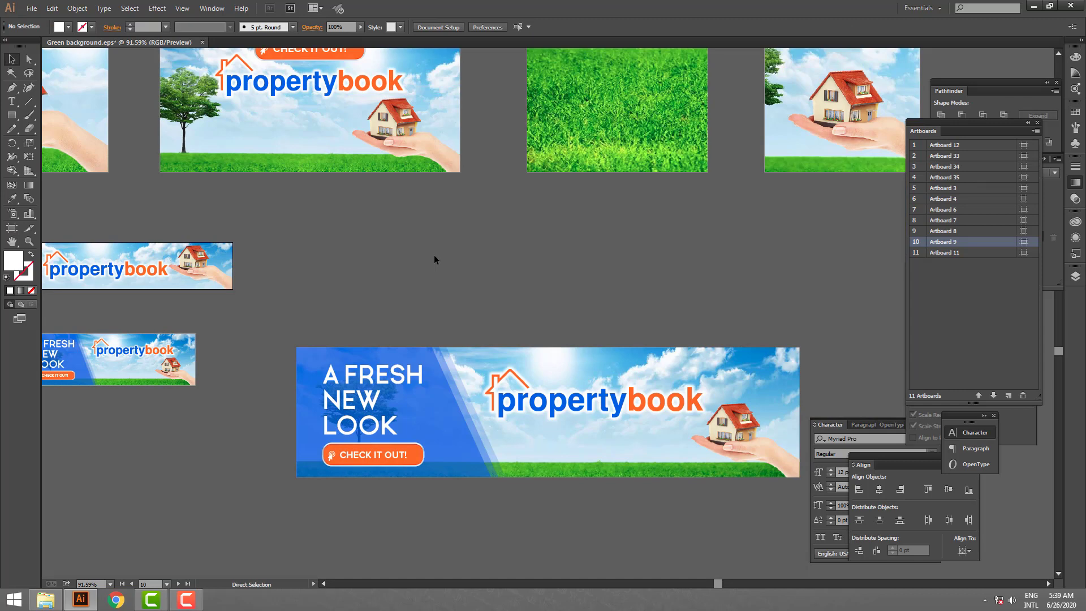
pyautogui.hotkey('ctrl', 'z')
pyautogui.hotkey('ctrl', 'z')
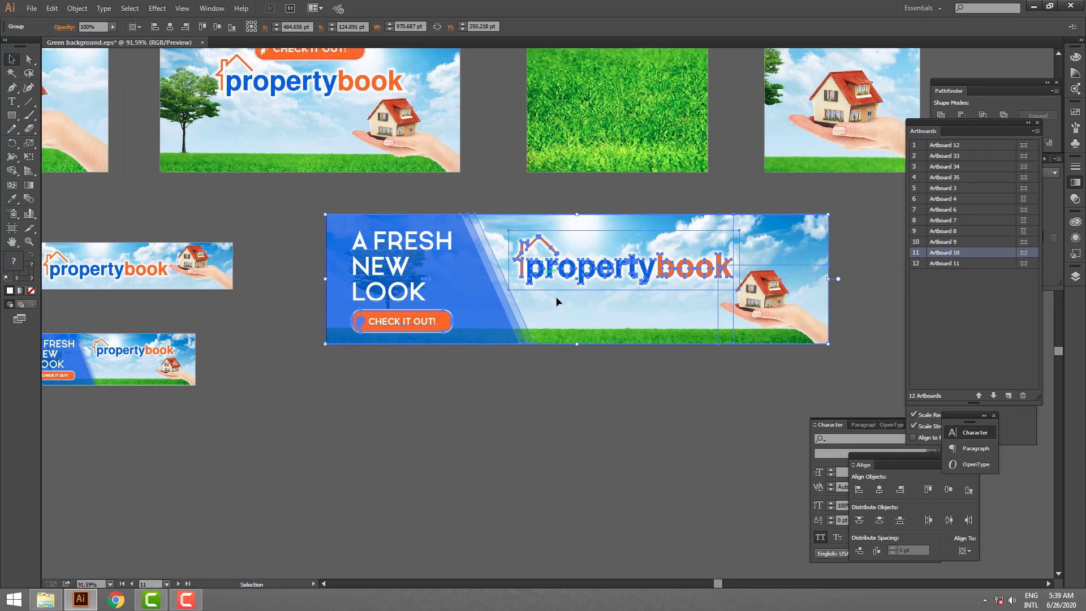
# Move the wide banner below its artboard, ungroup it and select the propertybook logo.
pyautogui.moveTo(574, 263); pyautogui.dragTo(569, 461)
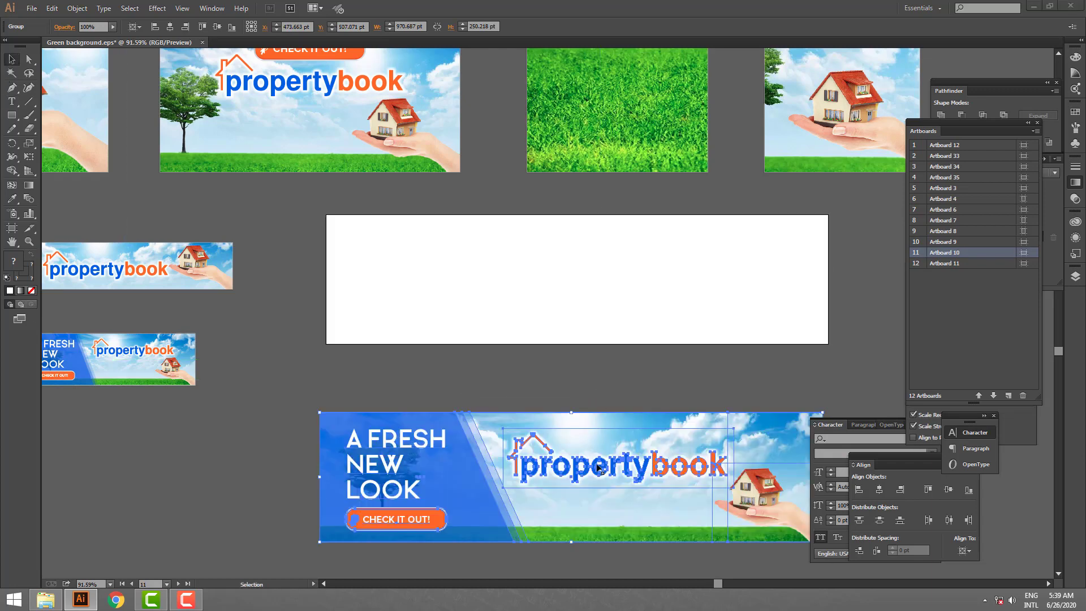
pyautogui.click(612, 368)
pyautogui.rightClick(586, 469)
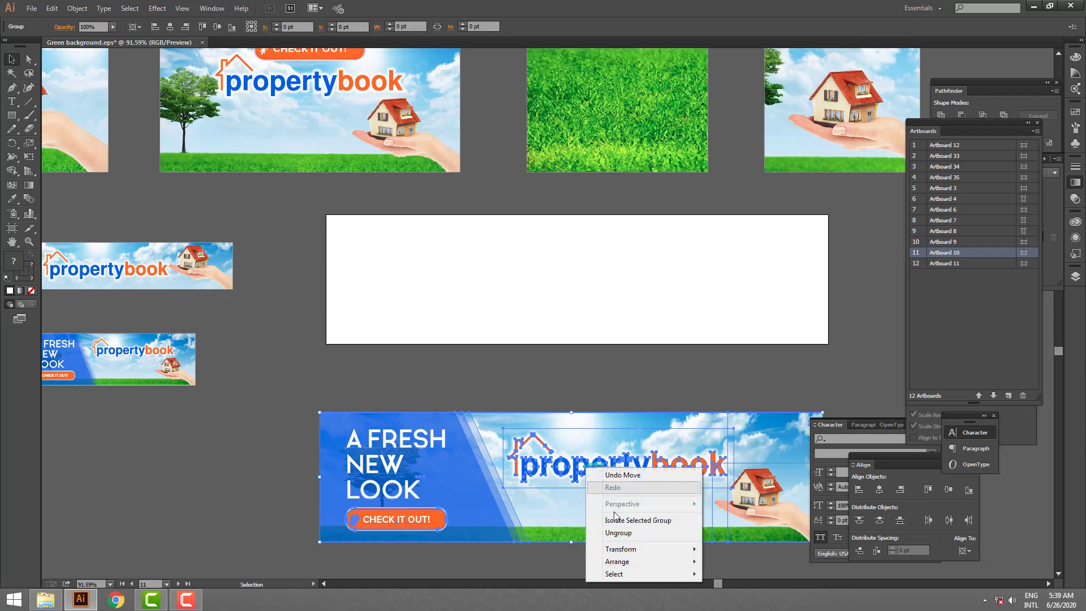
pyautogui.click(608, 532)
pyautogui.click(590, 384)
pyautogui.click(596, 469)
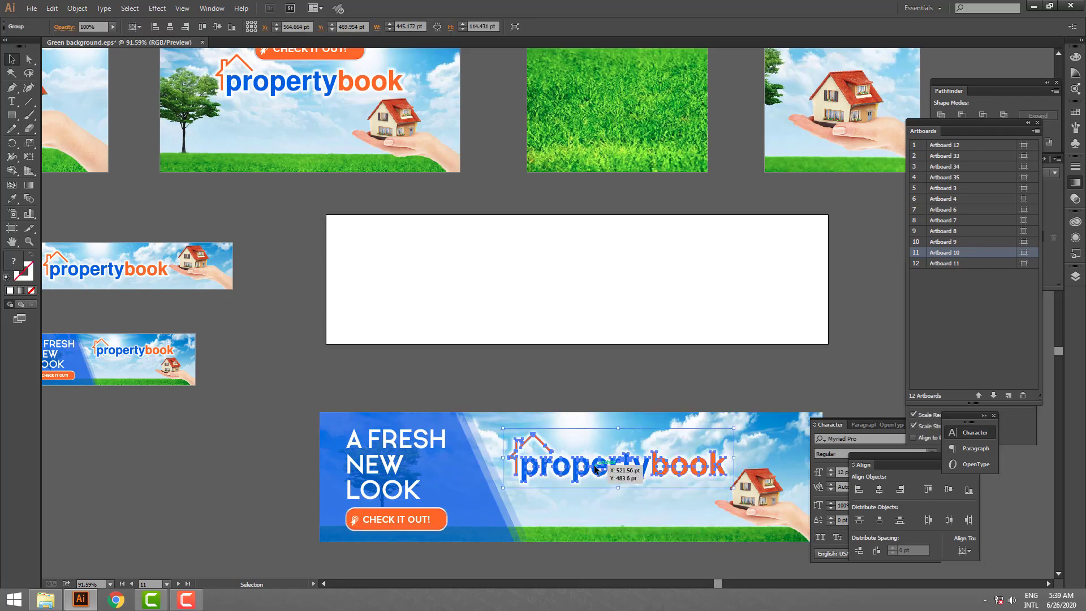
# Copy the propertybook logo and paste a duplicate.
pyautogui.click(52, 8)
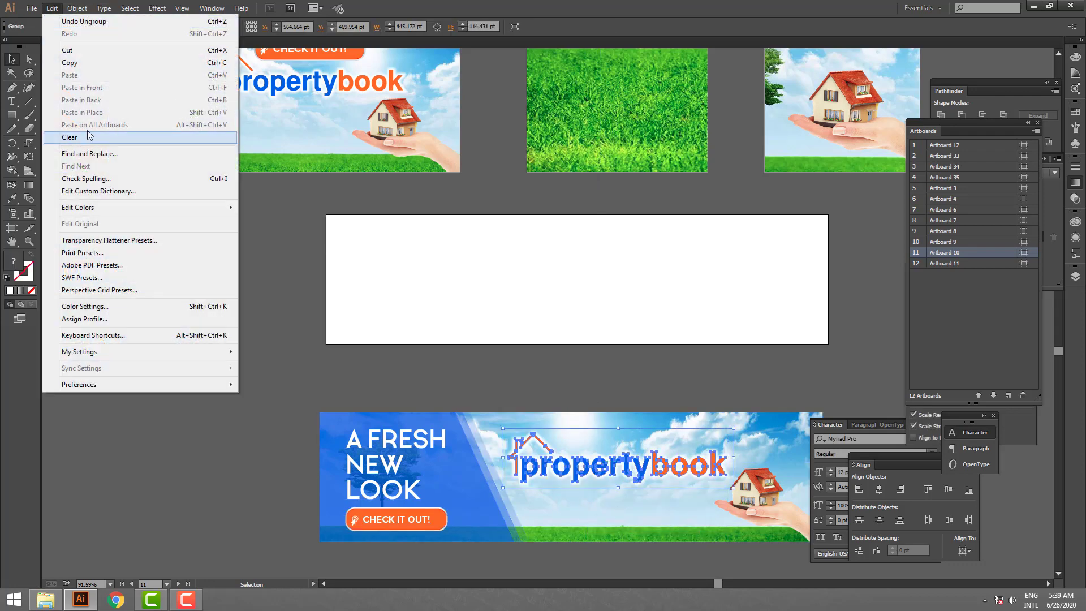
pyautogui.click(70, 63)
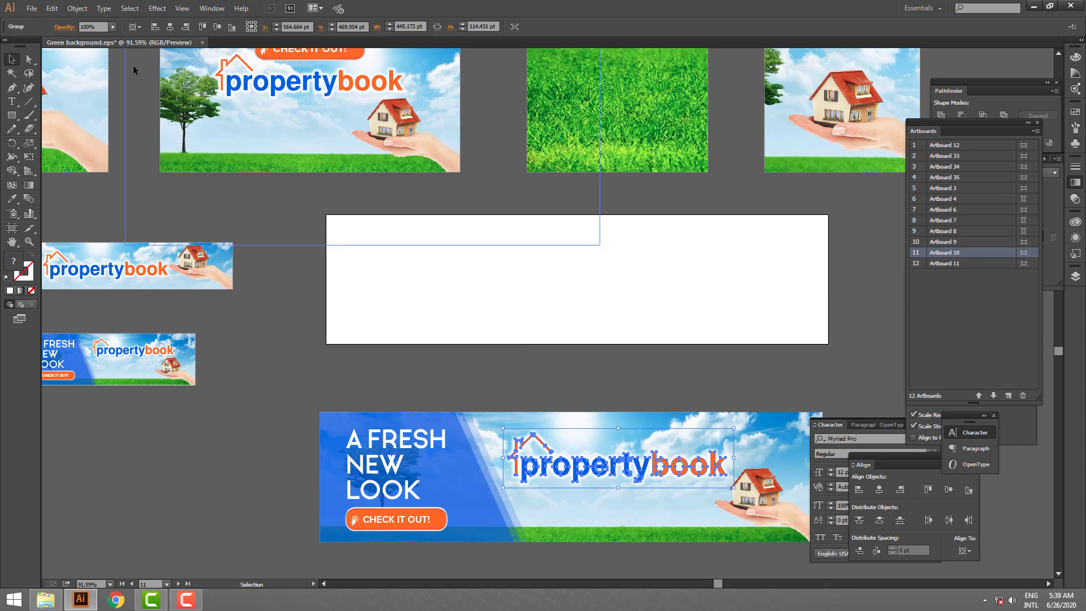
pyautogui.click(46, 8)
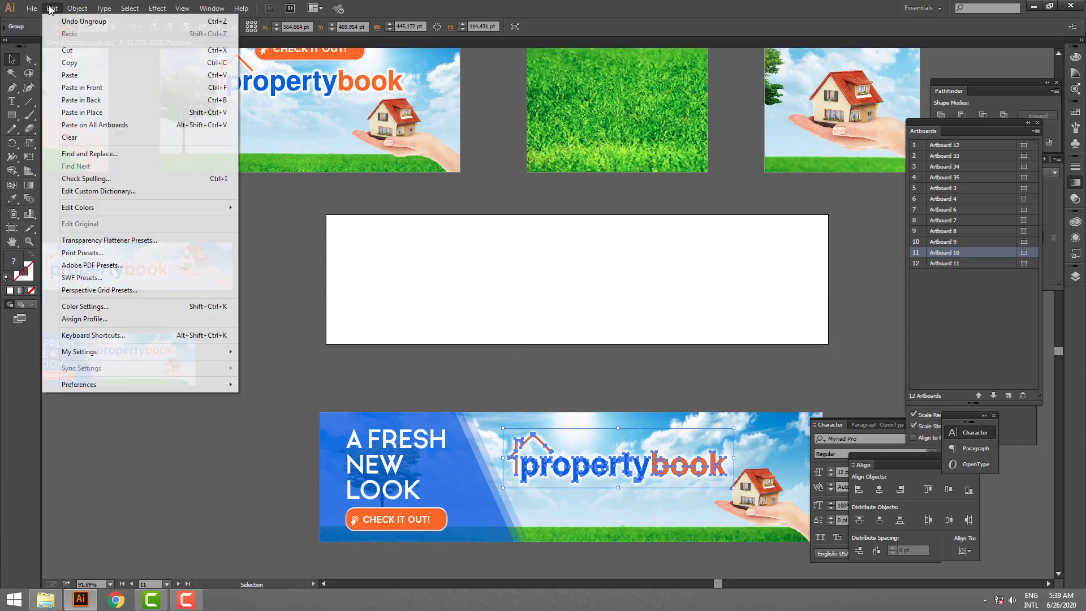
pyautogui.click(84, 79)
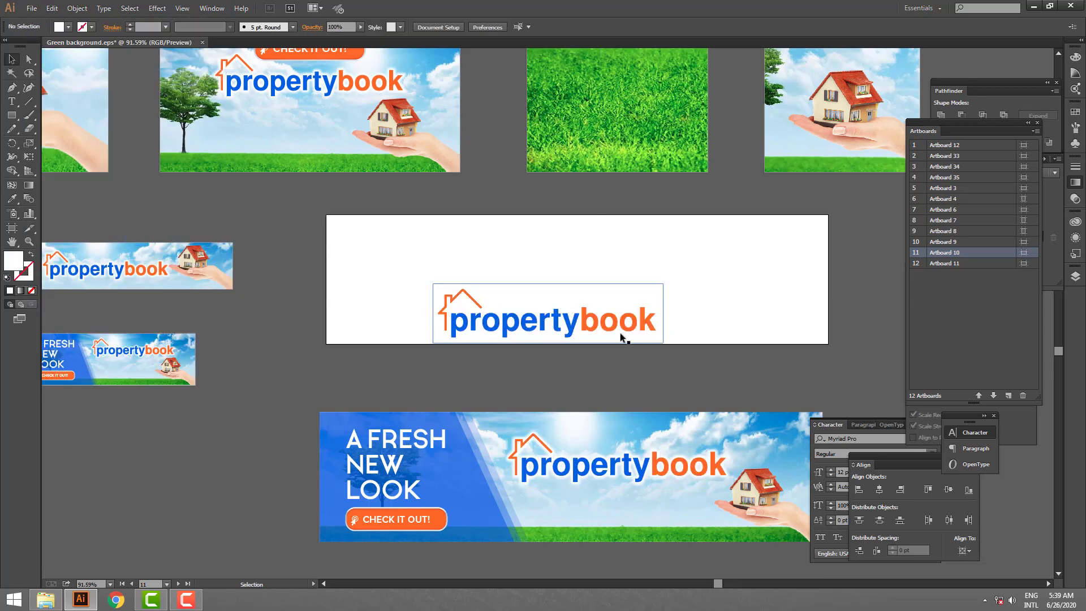
# Align the pasted logo to the artboard, testing centre, top, bottom, left and right alignments.
pyautogui.moveTo(619, 325)
pyautogui.mouseDown()
pyautogui.moveTo(633, 301)
pyautogui.moveTo(641, 308)
pyautogui.mouseUp()
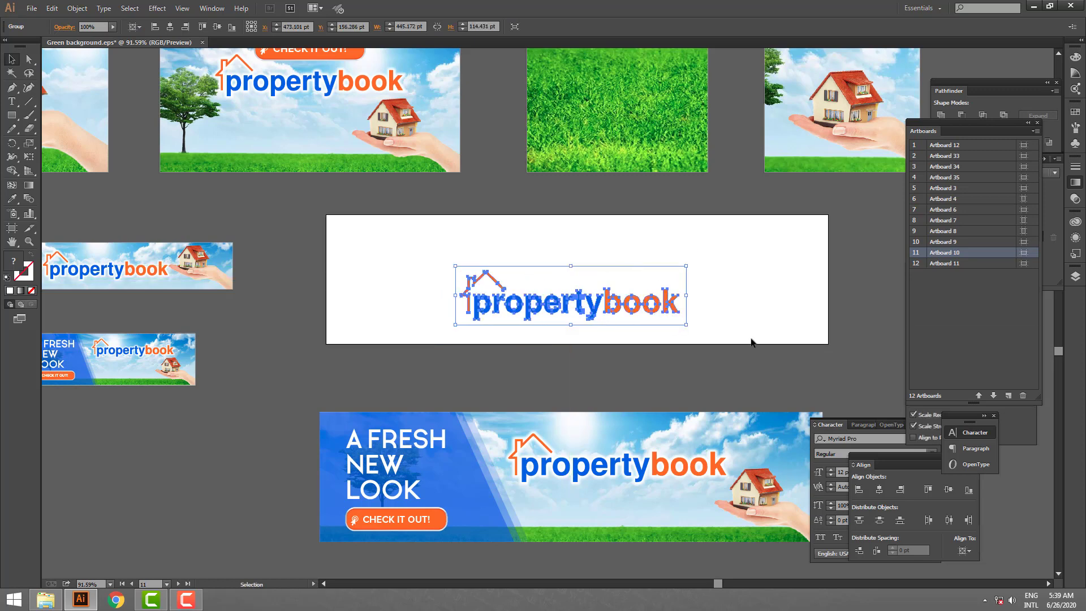
pyautogui.moveTo(915, 465); pyautogui.dragTo(869, 458)
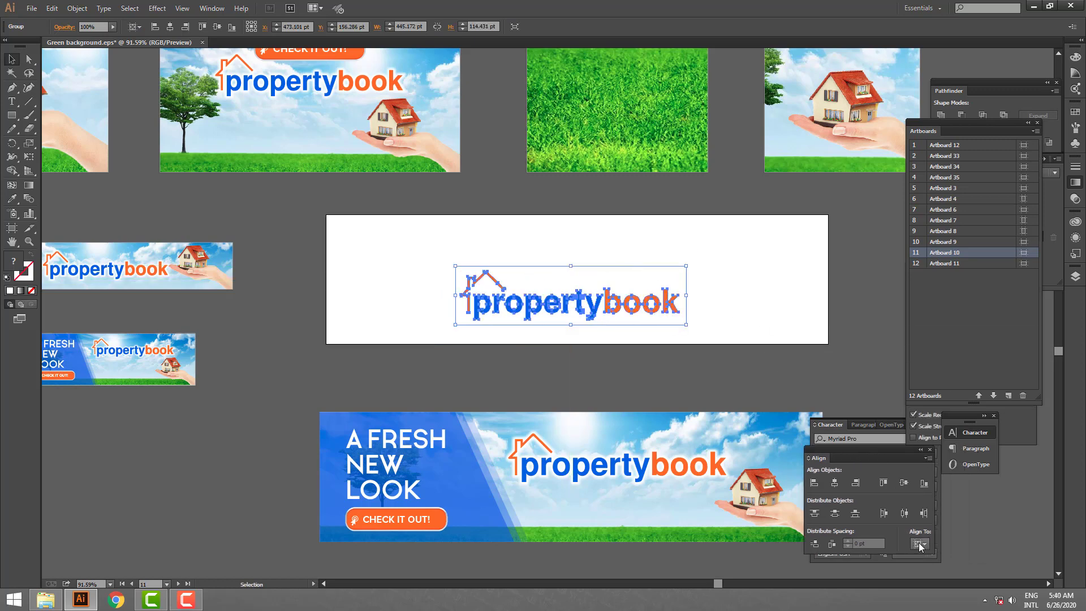
pyautogui.click(919, 543)
pyautogui.click(835, 484)
pyautogui.click(834, 484)
pyautogui.click(904, 484)
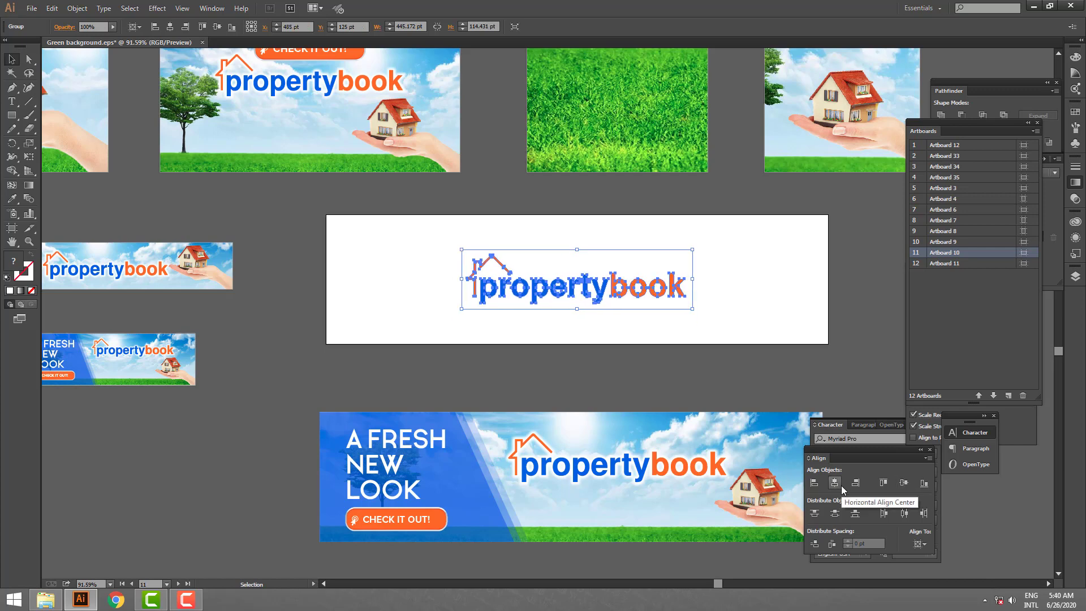
pyautogui.click(883, 483)
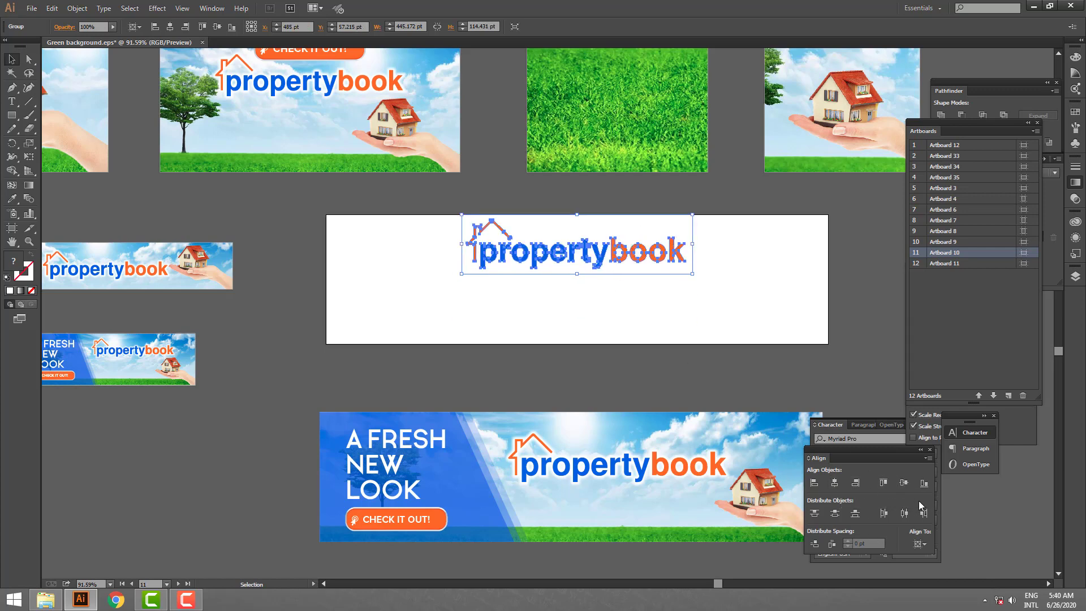
pyautogui.click(922, 483)
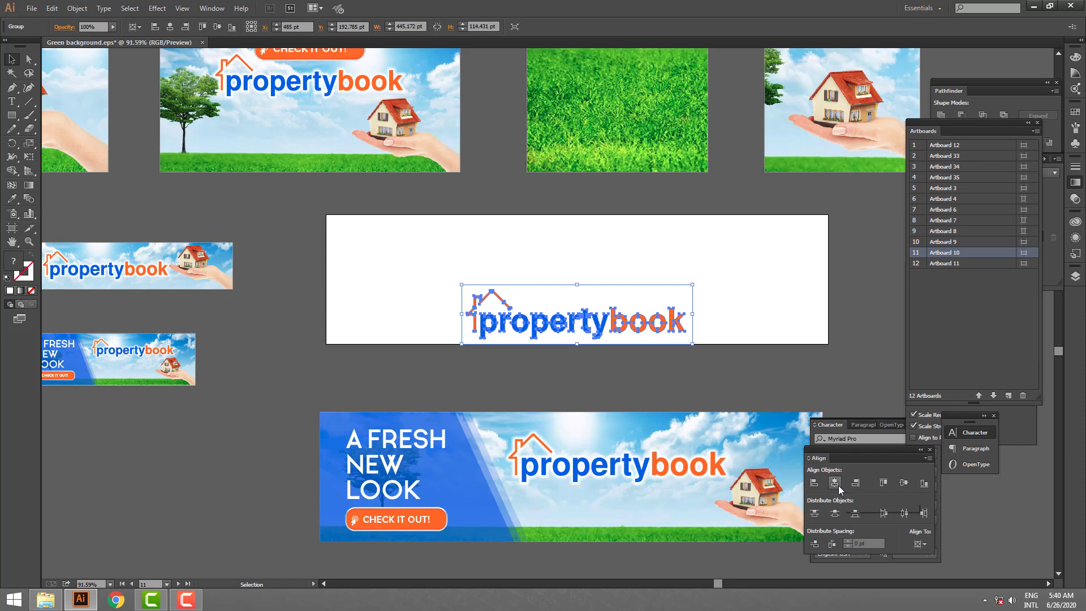
pyautogui.click(813, 483)
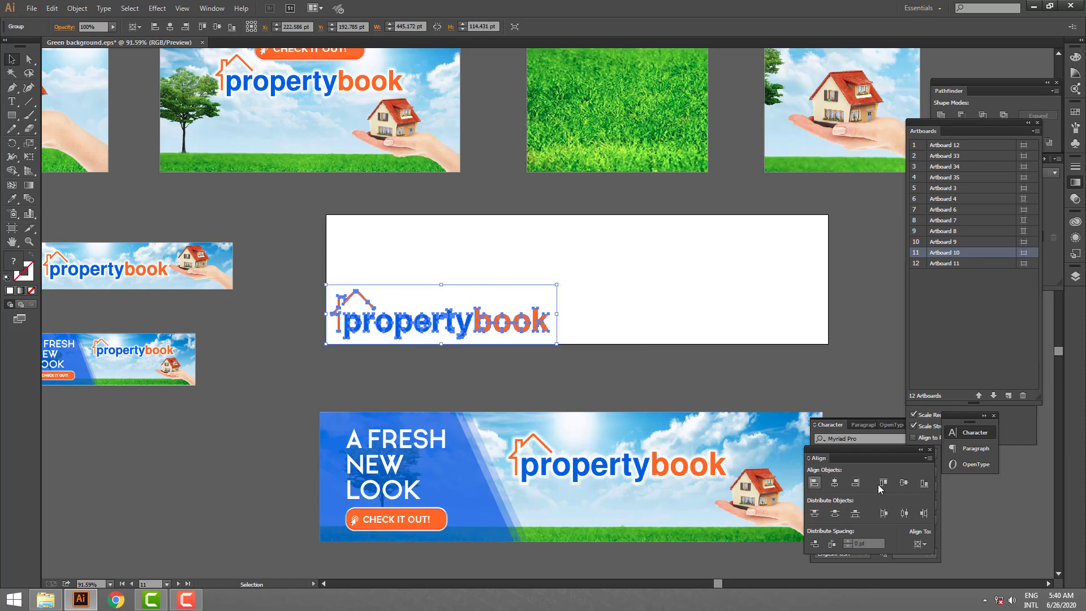
pyautogui.click(856, 483)
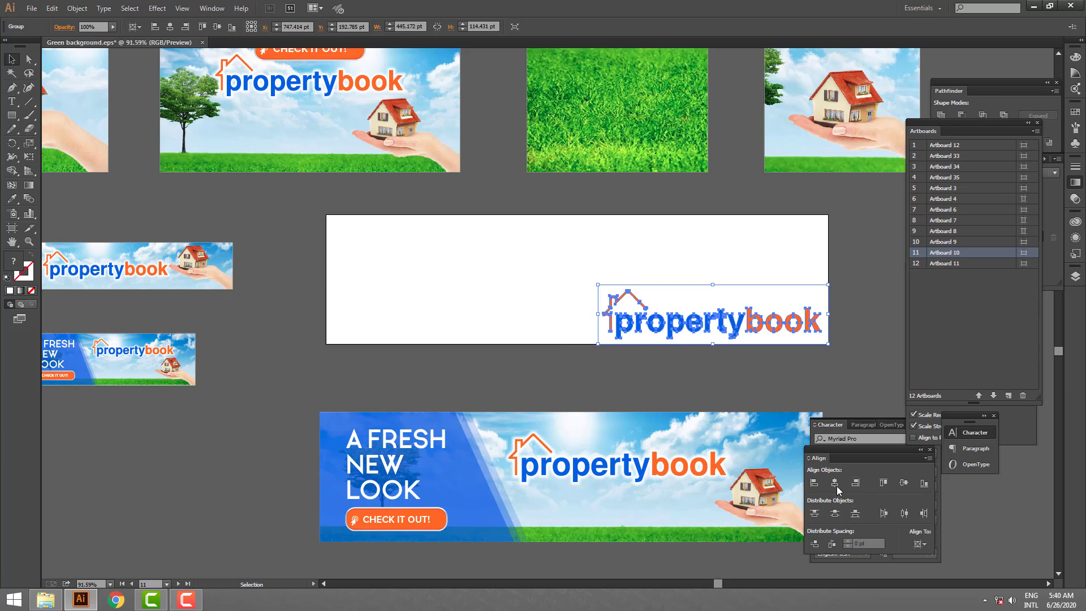
pyautogui.click(834, 483)
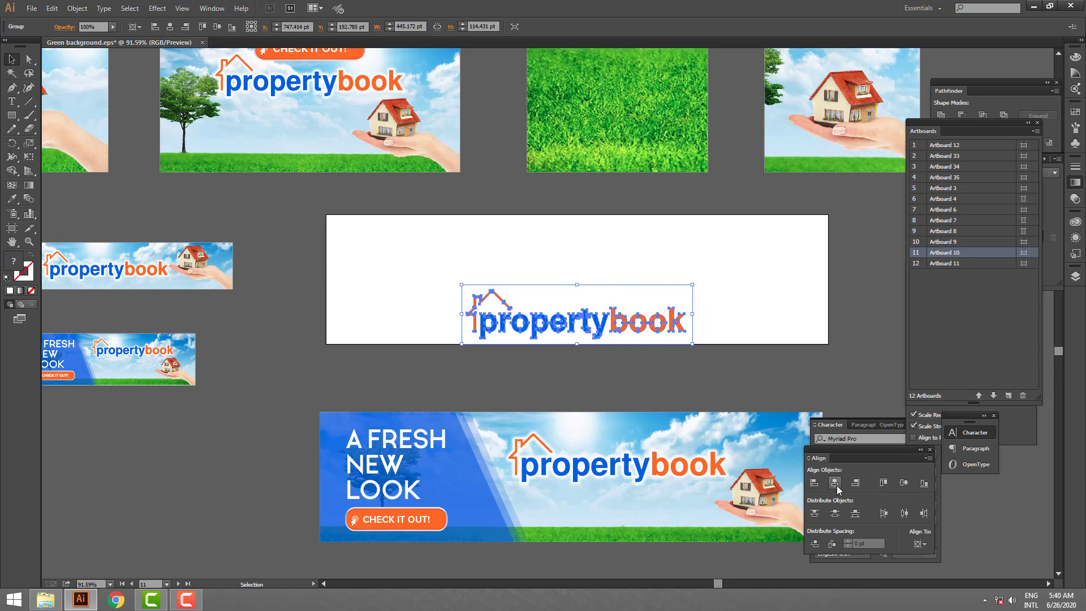
# Delete the test logo, group the banner parts and centre the group horizontally and vertically on the artboard.
pyautogui.click(621, 354)
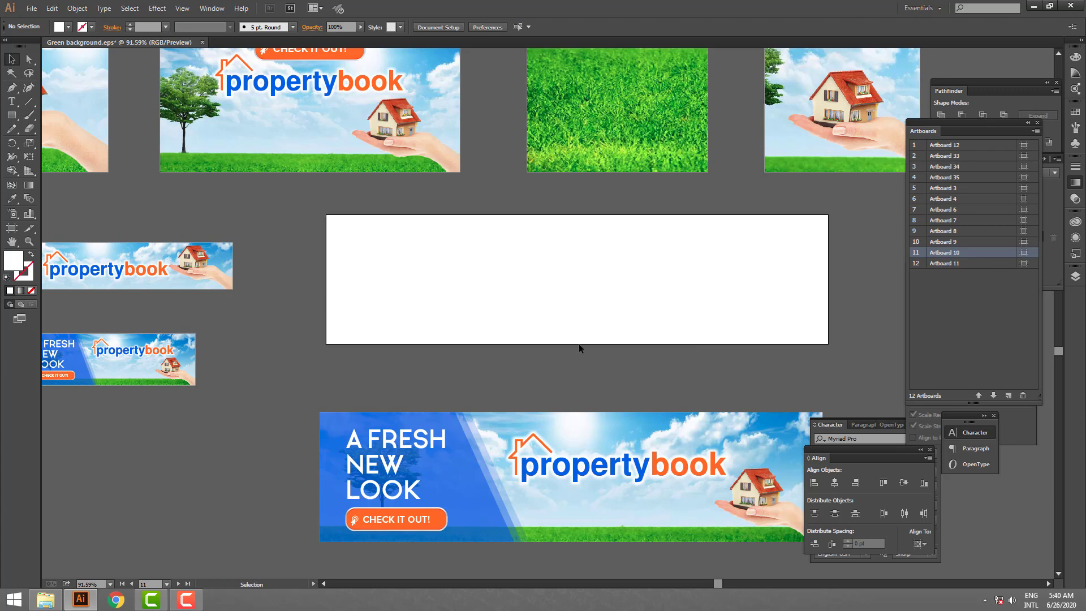
pyautogui.scroll(-1, 496, 498)
pyautogui.hotkey('ctrl', 'alt', 'a')
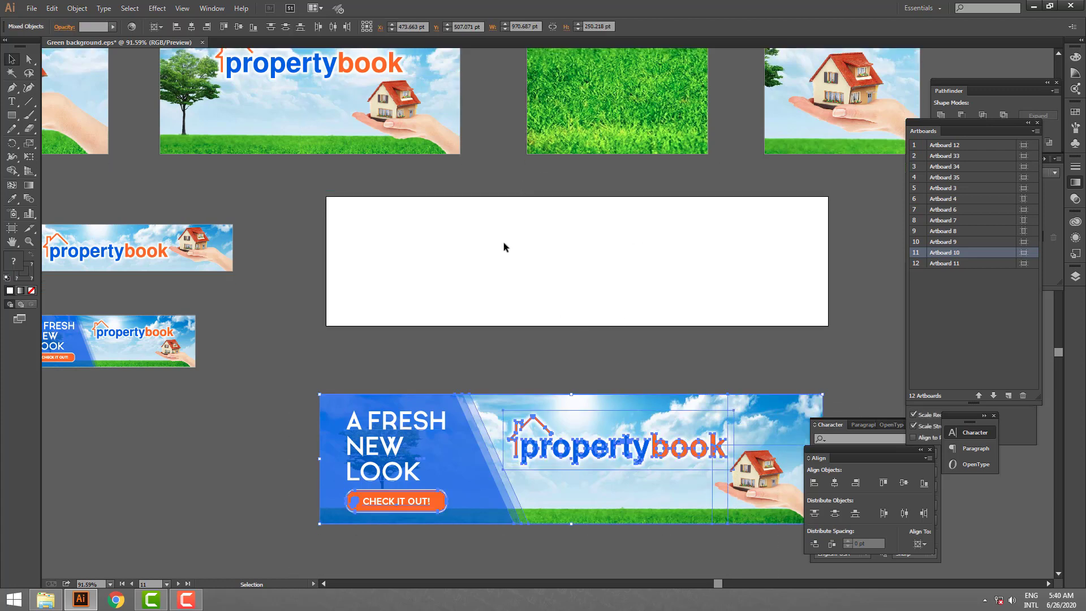
pyautogui.rightClick(394, 416)
pyautogui.click(422, 463)
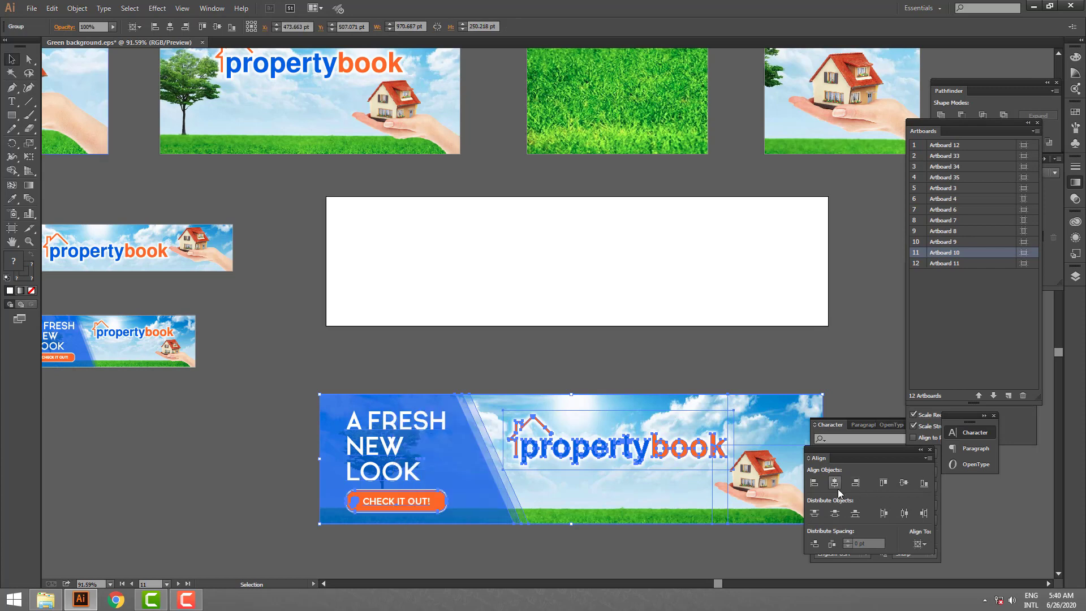
pyautogui.click(835, 484)
pyautogui.click(903, 484)
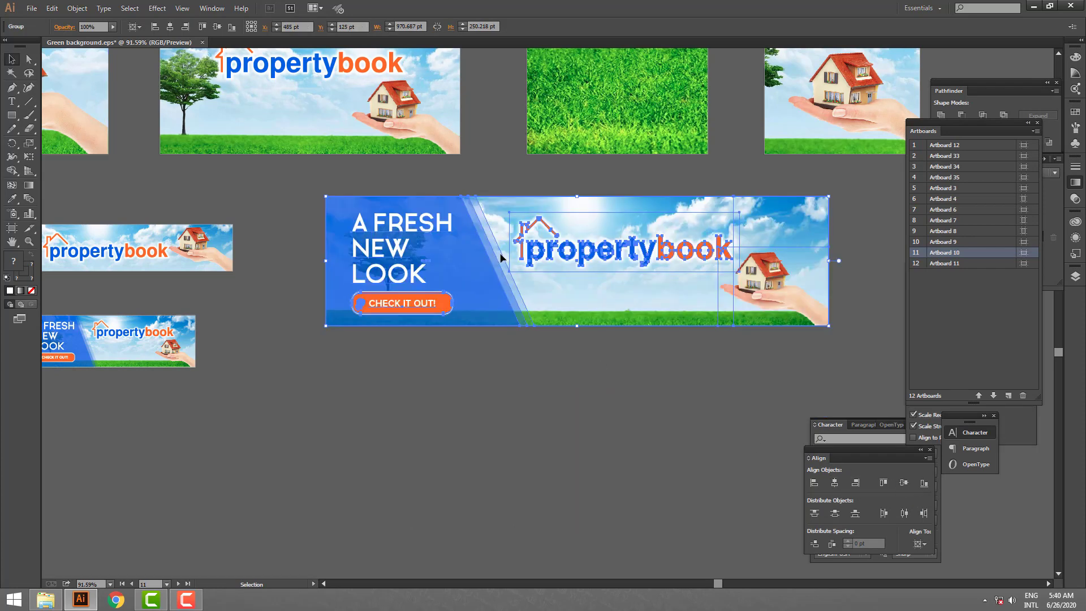
pyautogui.scroll(5, 599, 475)
pyautogui.scroll(4, 599, 478)
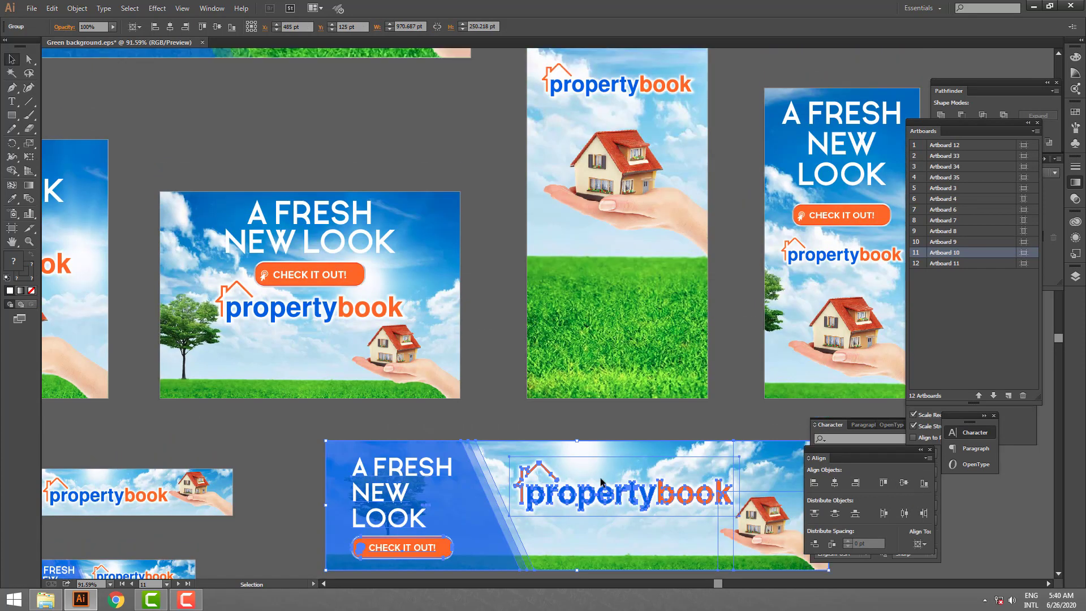
pyautogui.rightClick(506, 300)
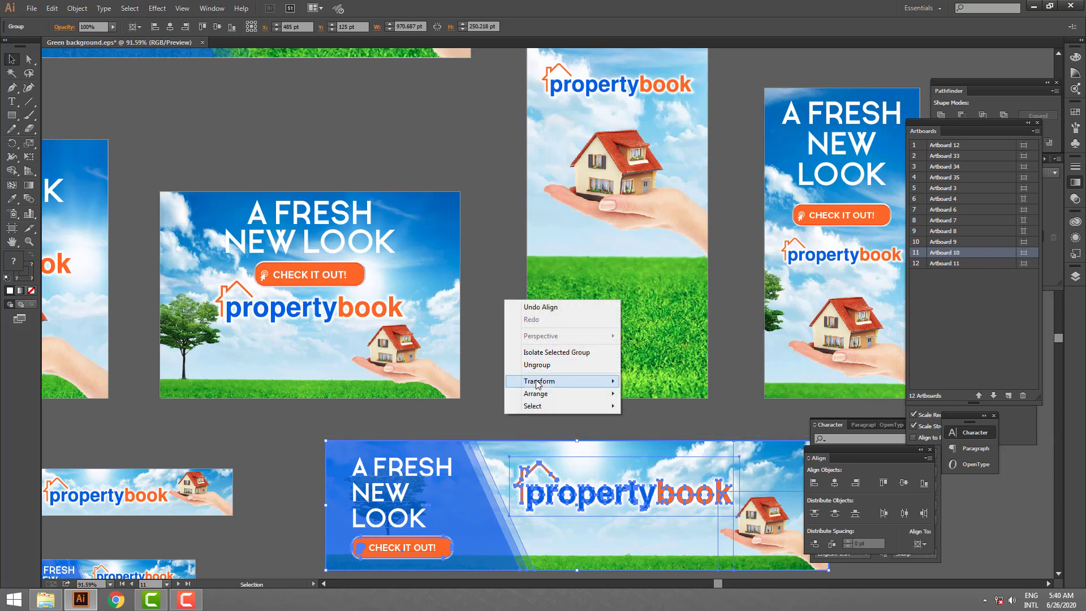
pyautogui.click(509, 254)
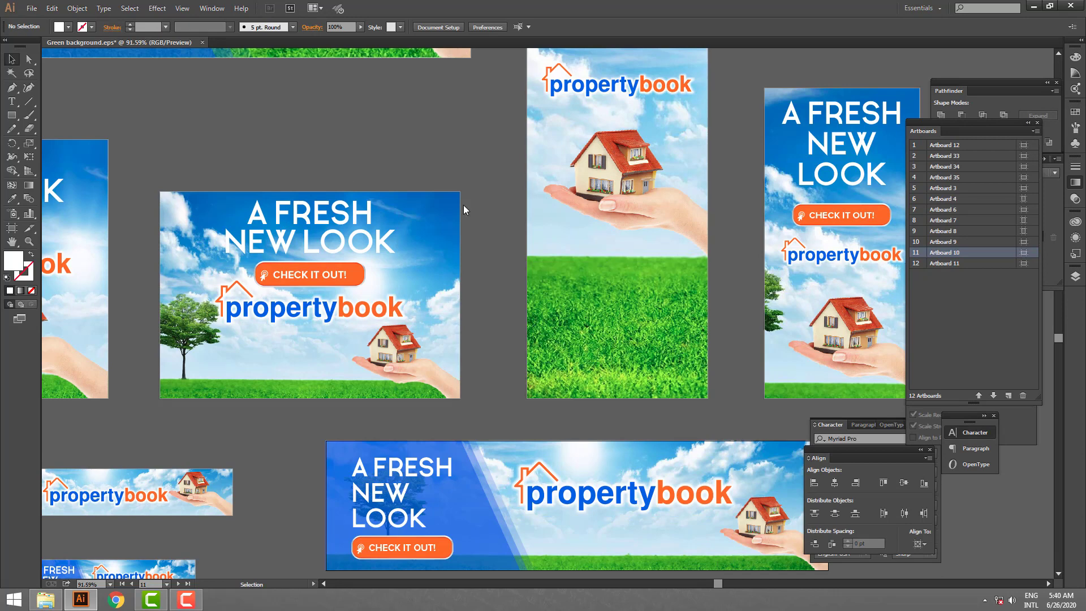
# Zoom out to 50% and marquee-select the 1200 × 630 pt top banner's artwork.
pyautogui.click(29, 241)
pyautogui.rightClick(385, 186)
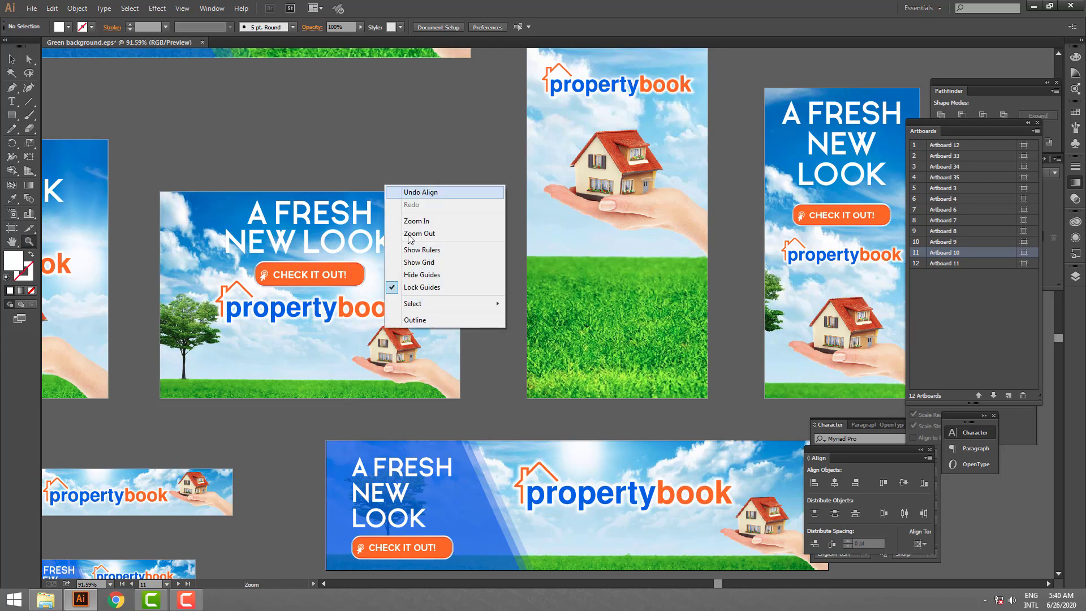
pyautogui.click(410, 234)
pyautogui.rightClick(522, 221)
pyautogui.click(546, 270)
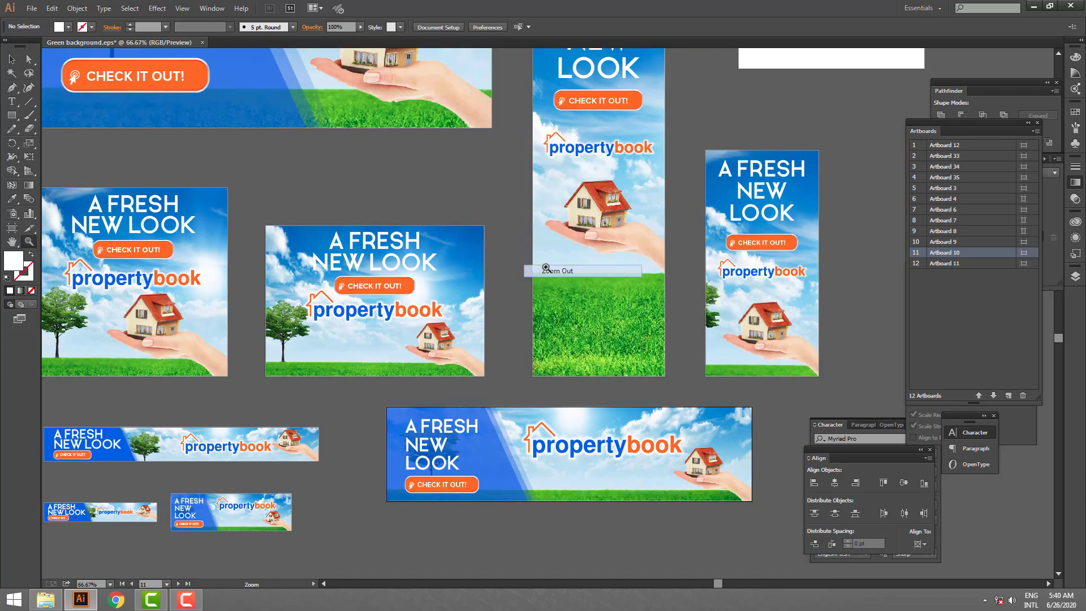
pyautogui.scroll(3, 339, 227)
pyautogui.scroll(2, 227, 169)
pyautogui.click(11, 59)
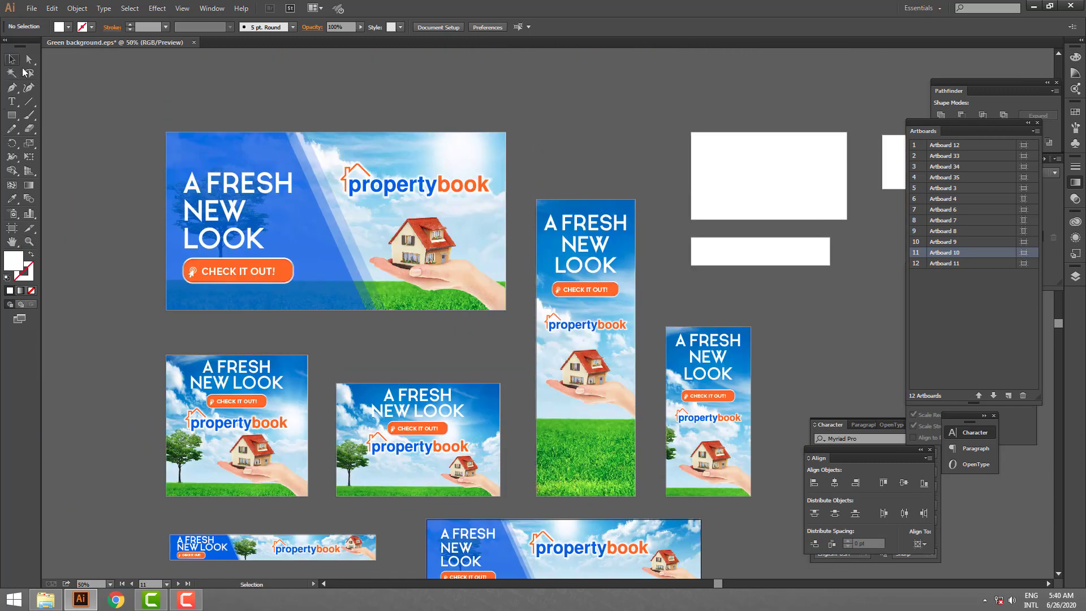
pyautogui.moveTo(159, 124); pyautogui.dragTo(502, 324)
pyautogui.scroll(3, 368, 376)
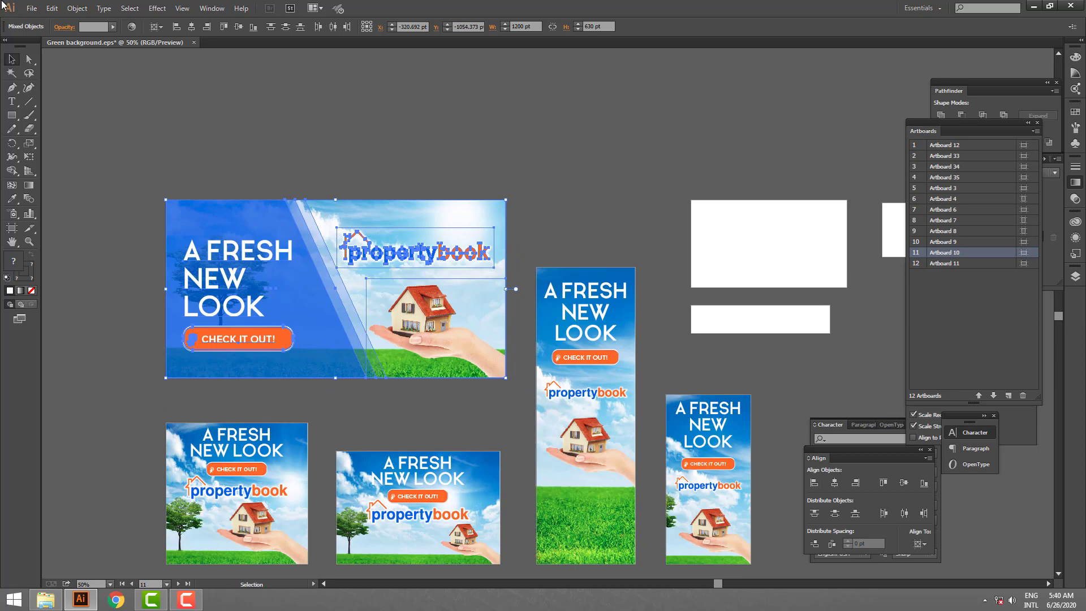
# Open the Save for Web preview, close it, and reselect the top banner.
pyautogui.click(32, 8)
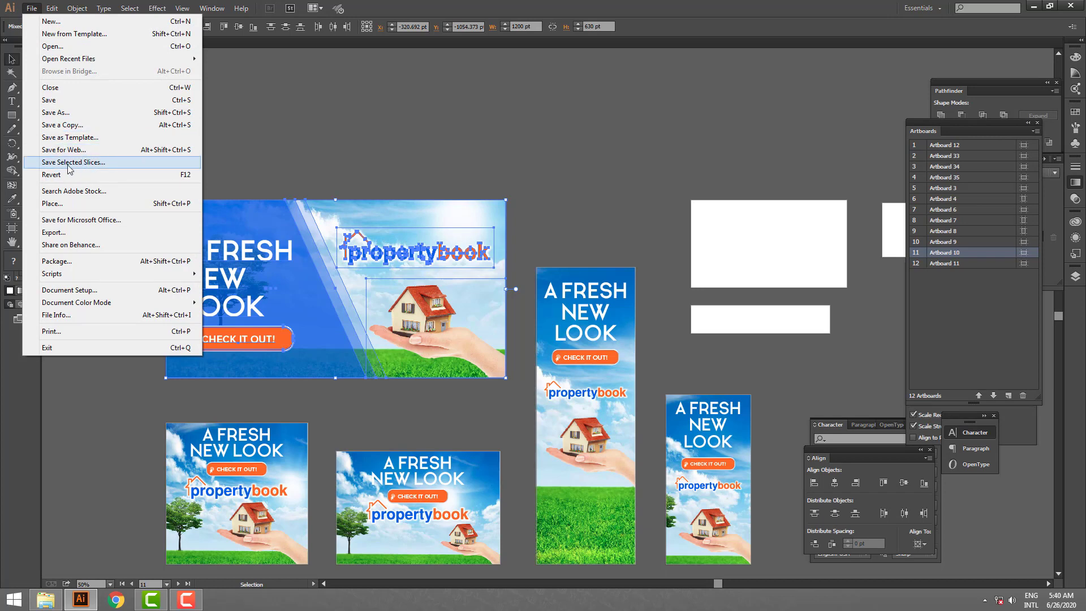
pyautogui.click(52, 149)
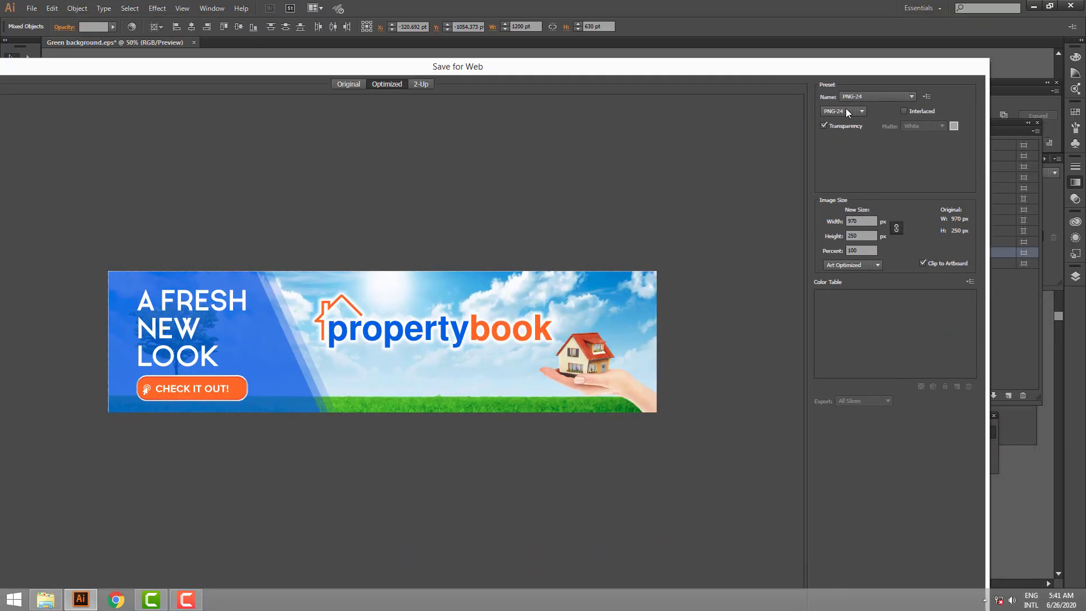
pyautogui.moveTo(841, 66); pyautogui.dragTo(816, 9)
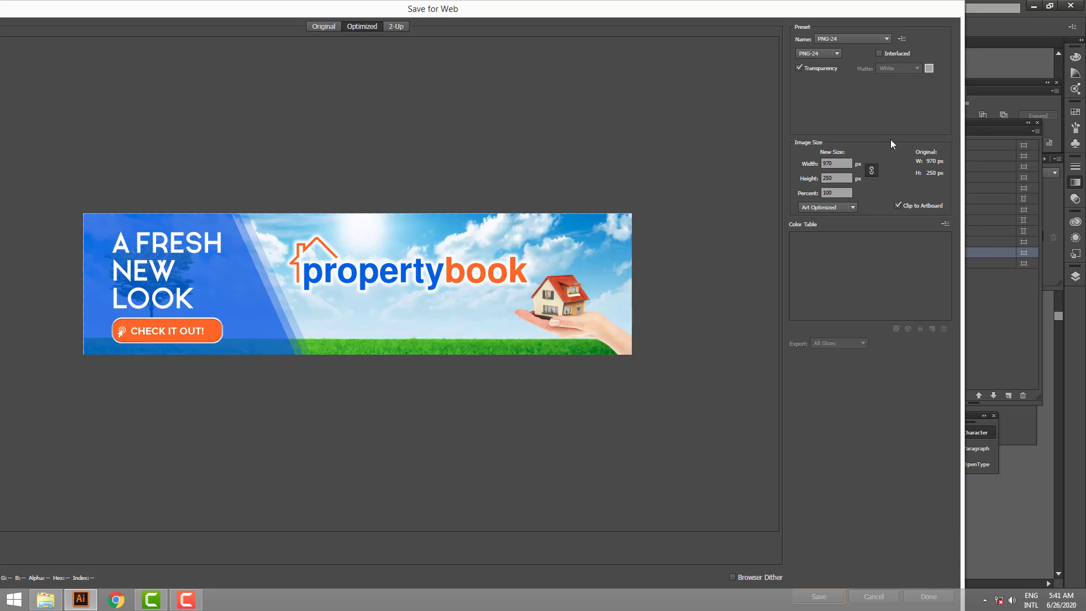
pyautogui.press('Escape')
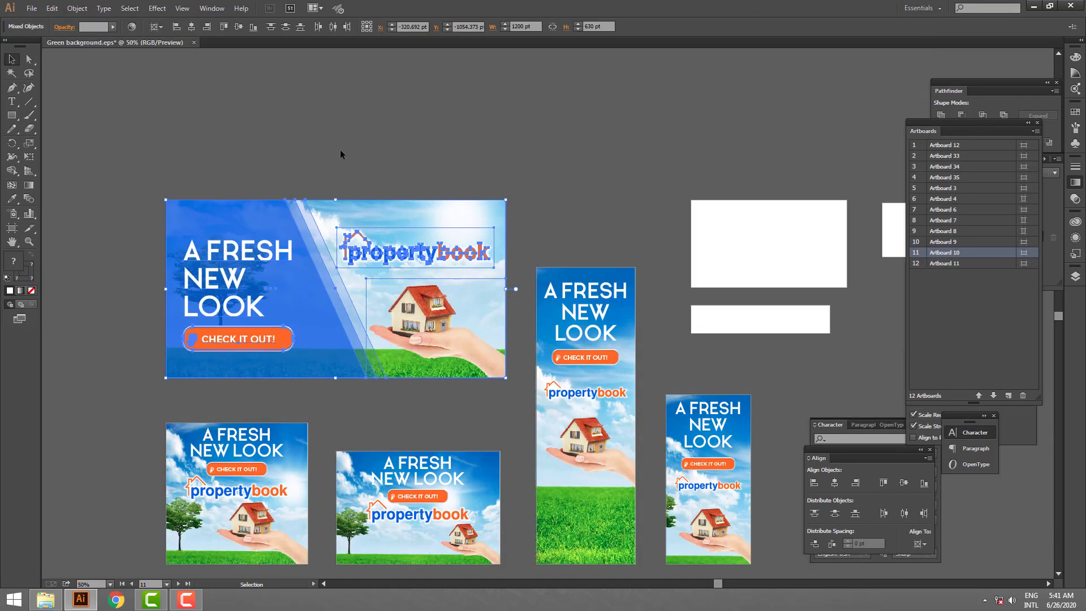
pyautogui.scroll(-1, 340, 150)
pyautogui.click(469, 371)
pyautogui.click(311, 265)
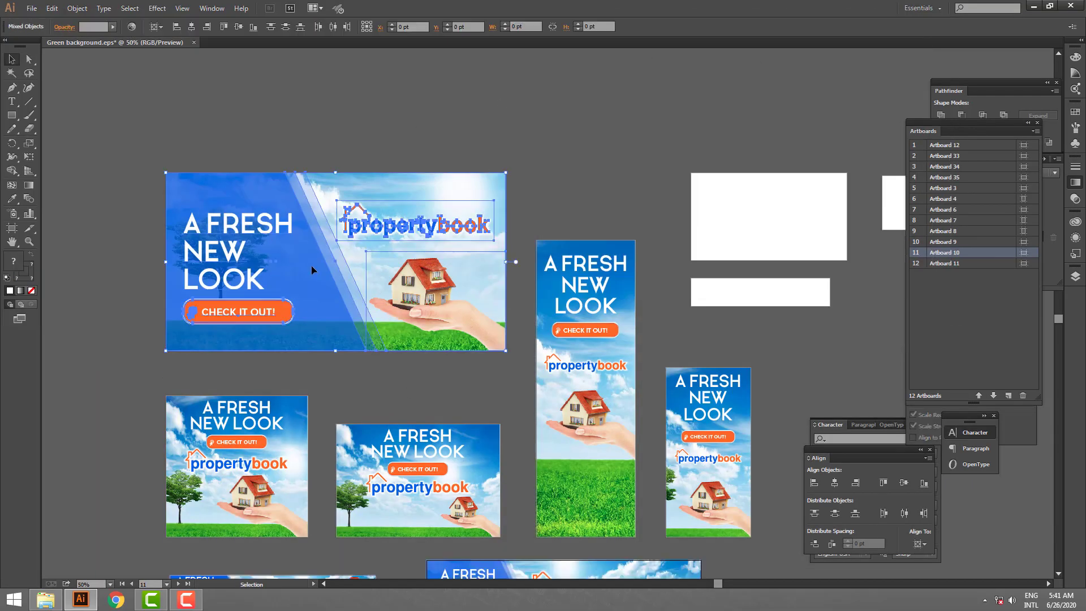
# Marquee-select all objects of the top banner, including the blue translucent panel.
pyautogui.hotkey('shift', 'o')
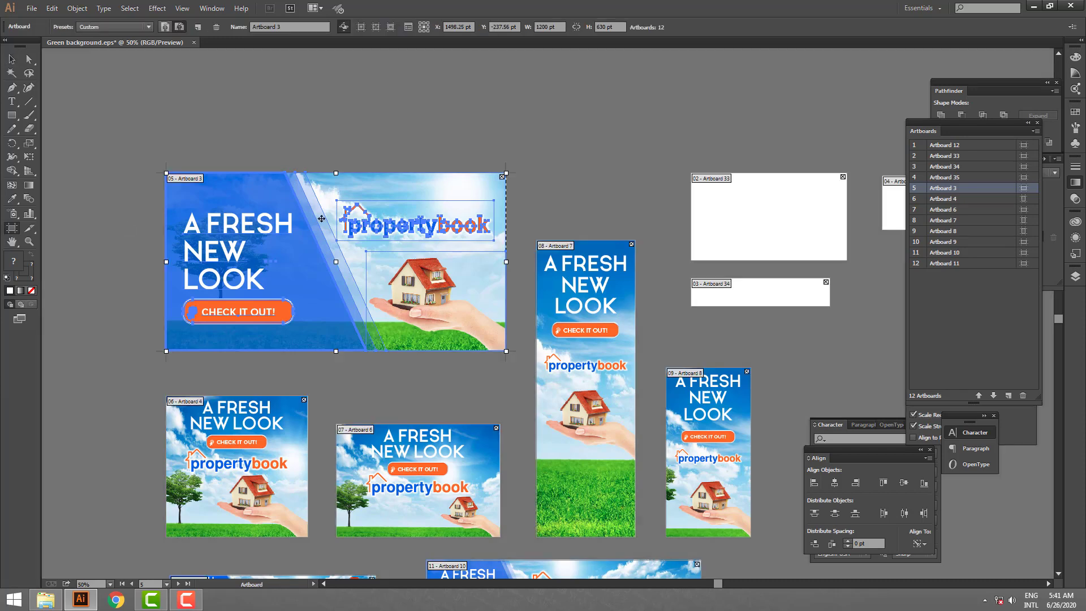
pyautogui.click(11, 59)
pyautogui.click(308, 155)
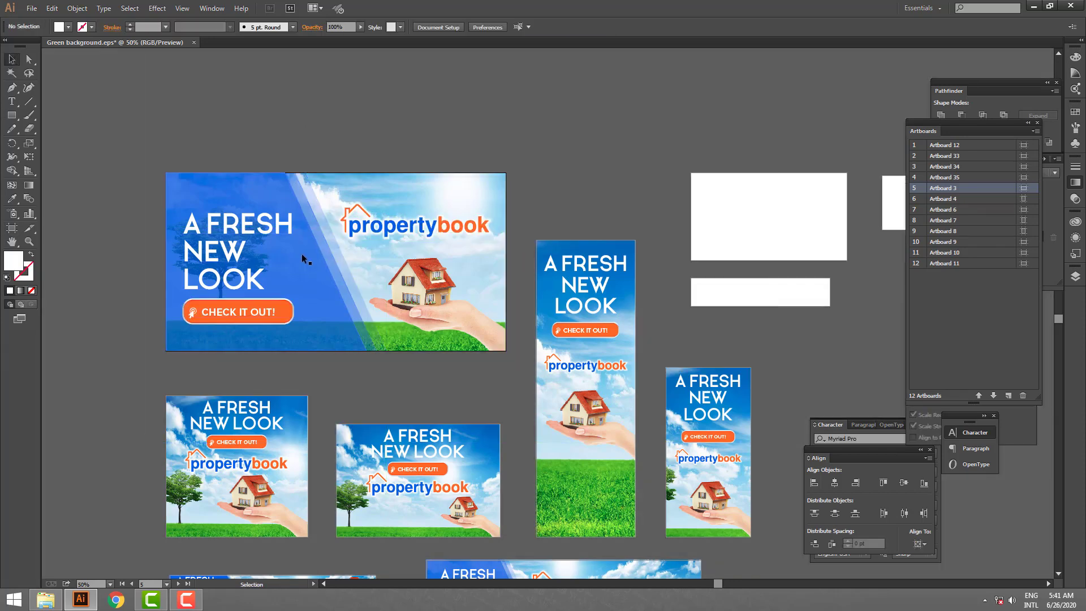
pyautogui.click(303, 257)
pyautogui.moveTo(481, 351); pyautogui.dragTo(283, 227)
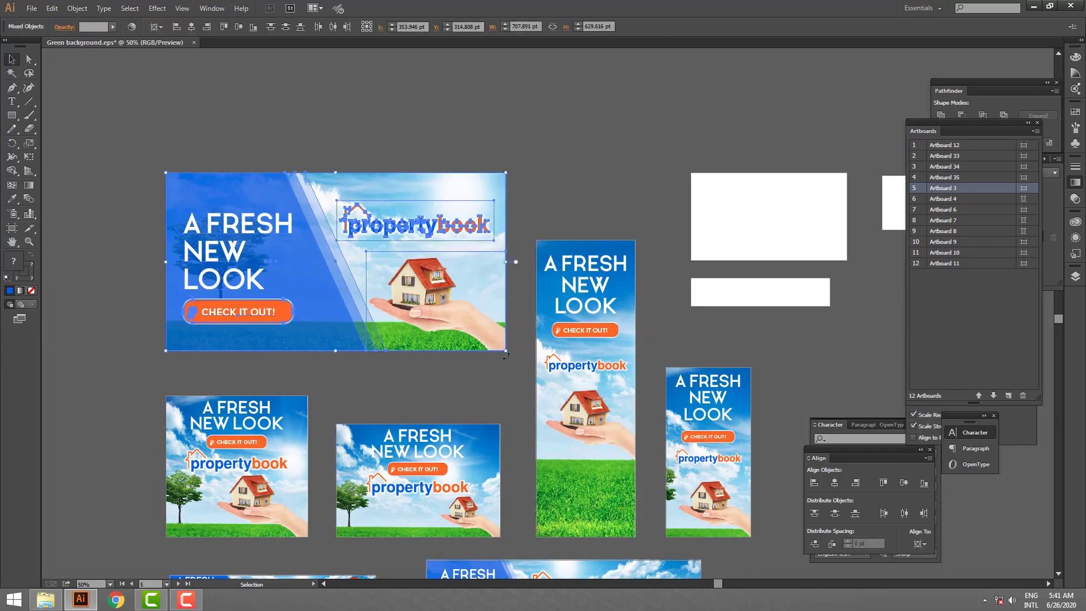
# Preview the banner in Save for Web as 1200×630 PNG-24, cancelling the save and closing it.
pyautogui.click(32, 8)
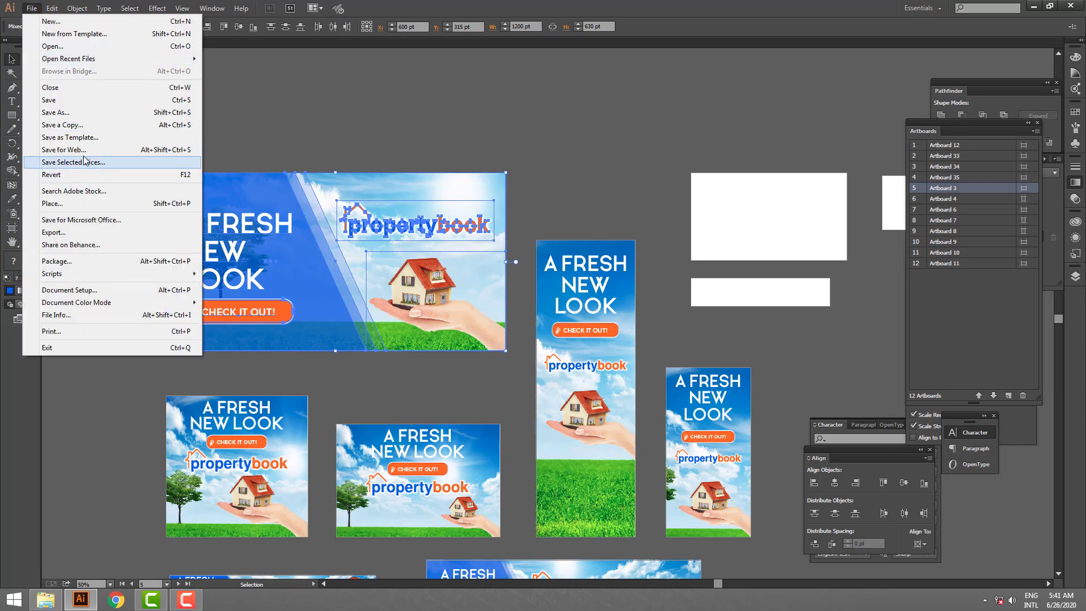
pyautogui.click(81, 149)
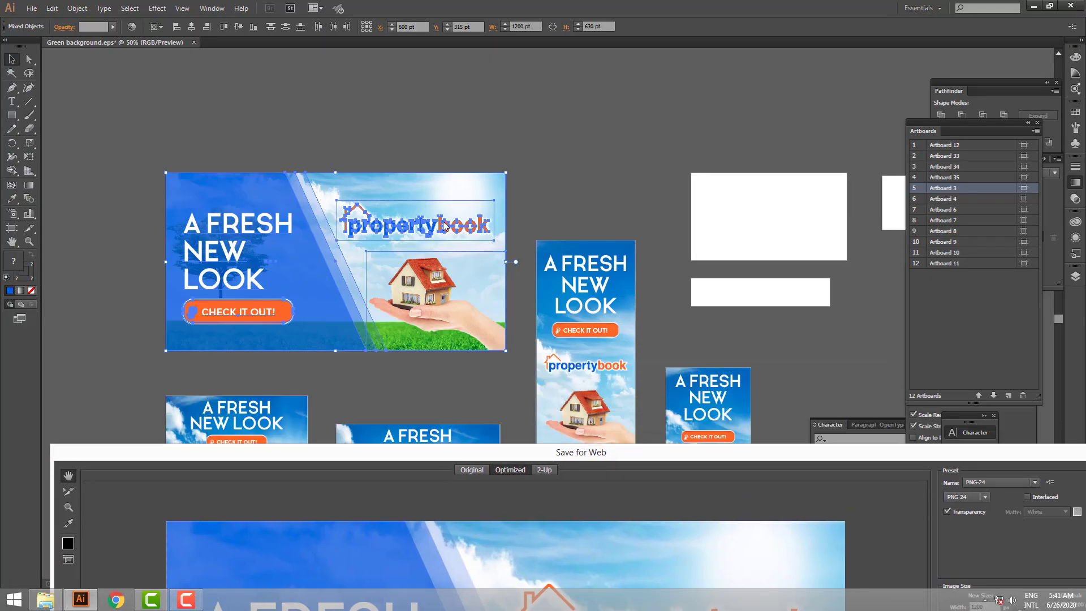
pyautogui.moveTo(659, 452); pyautogui.dragTo(601, 31)
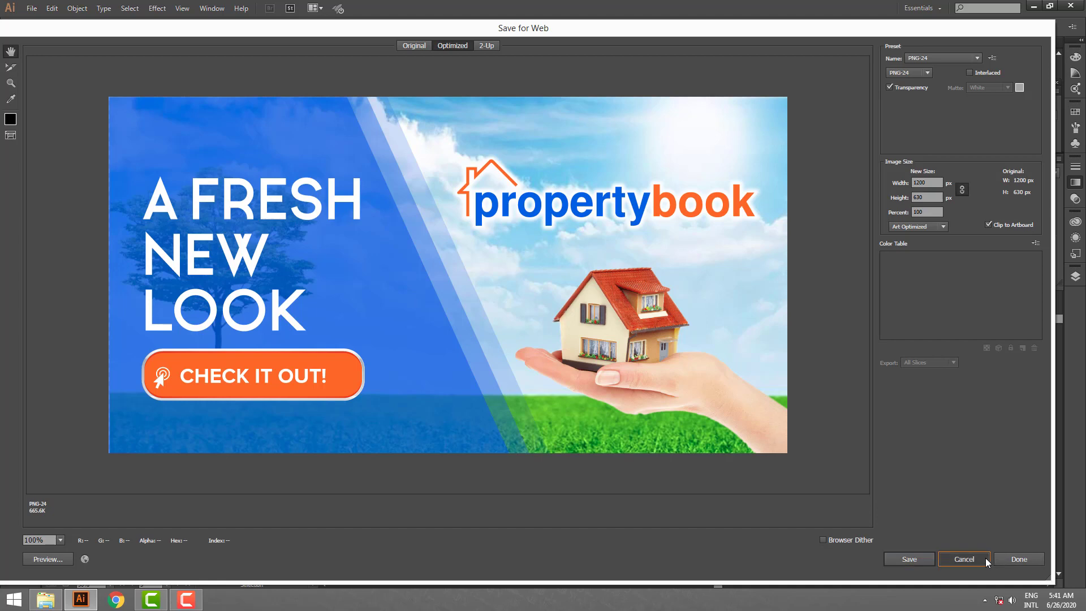
pyautogui.click(909, 559)
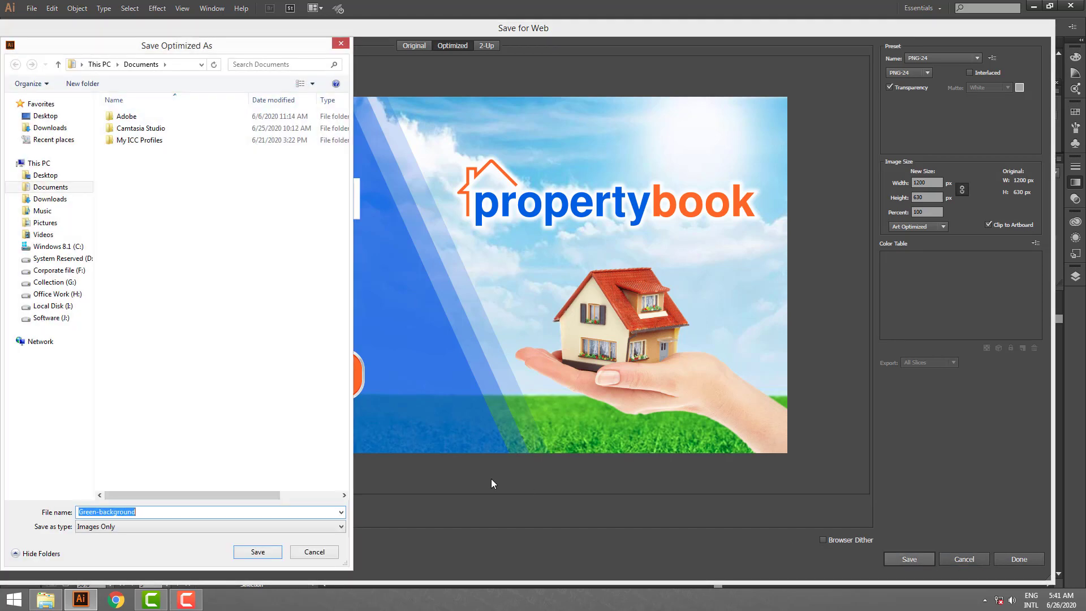
pyautogui.click(310, 552)
pyautogui.click(917, 73)
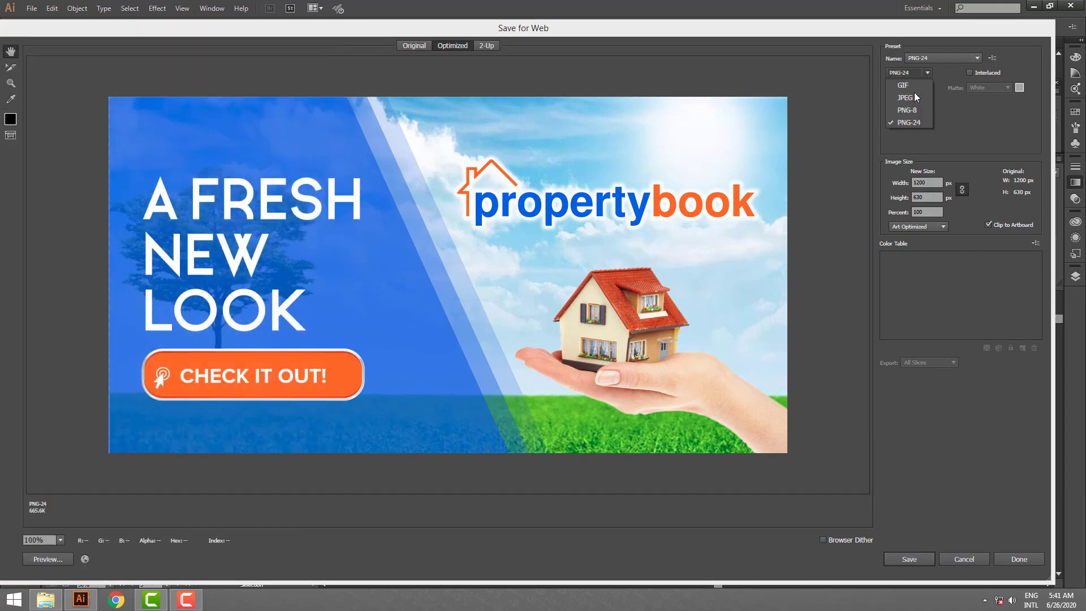
pyautogui.click(974, 558)
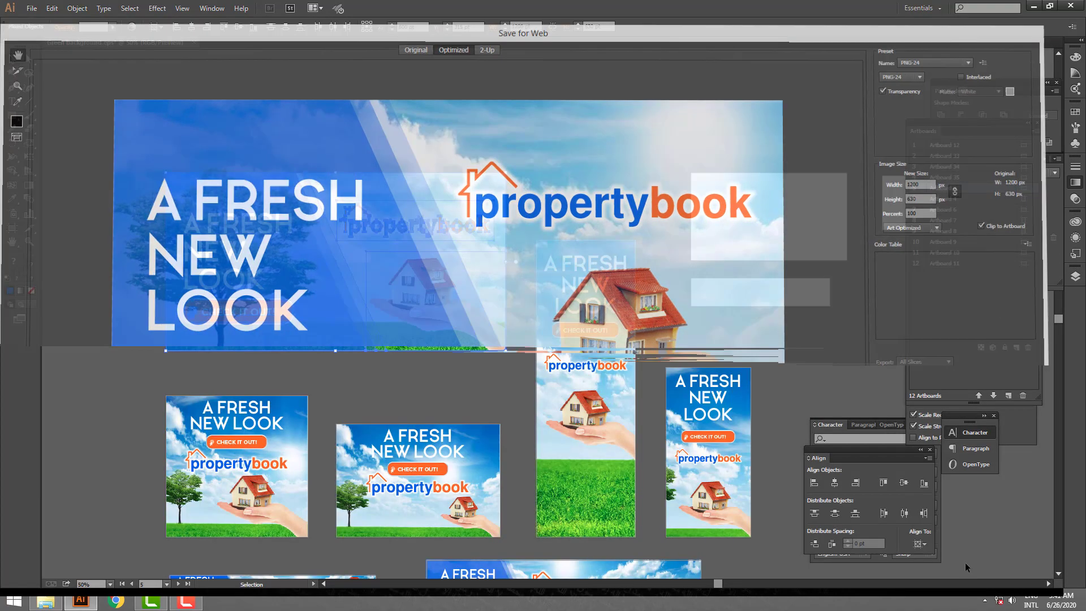
pyautogui.click(32, 8)
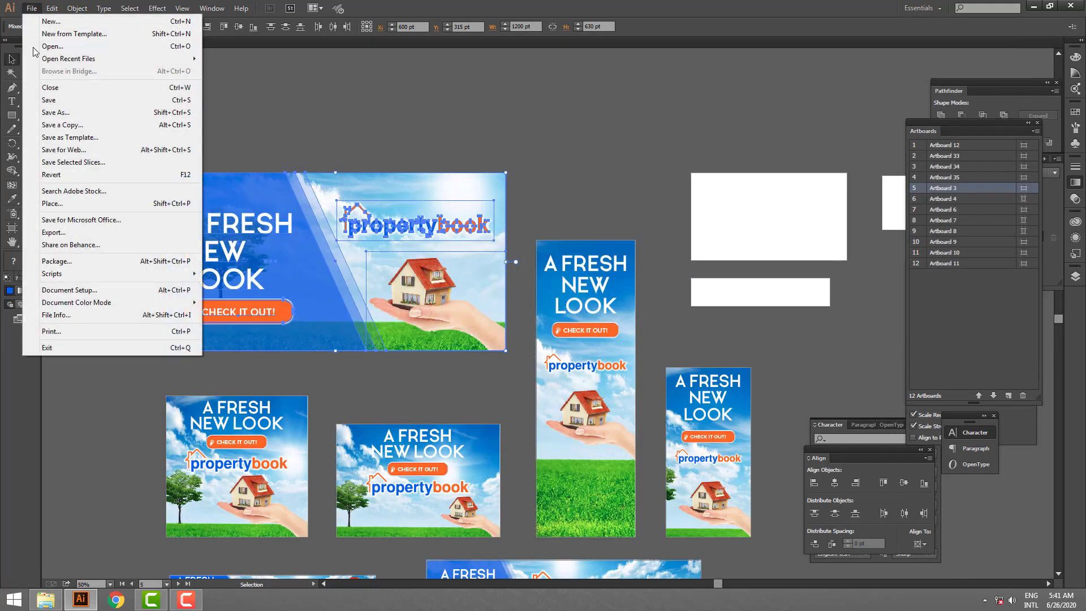
pyautogui.click(54, 233)
pyautogui.click(45, 79)
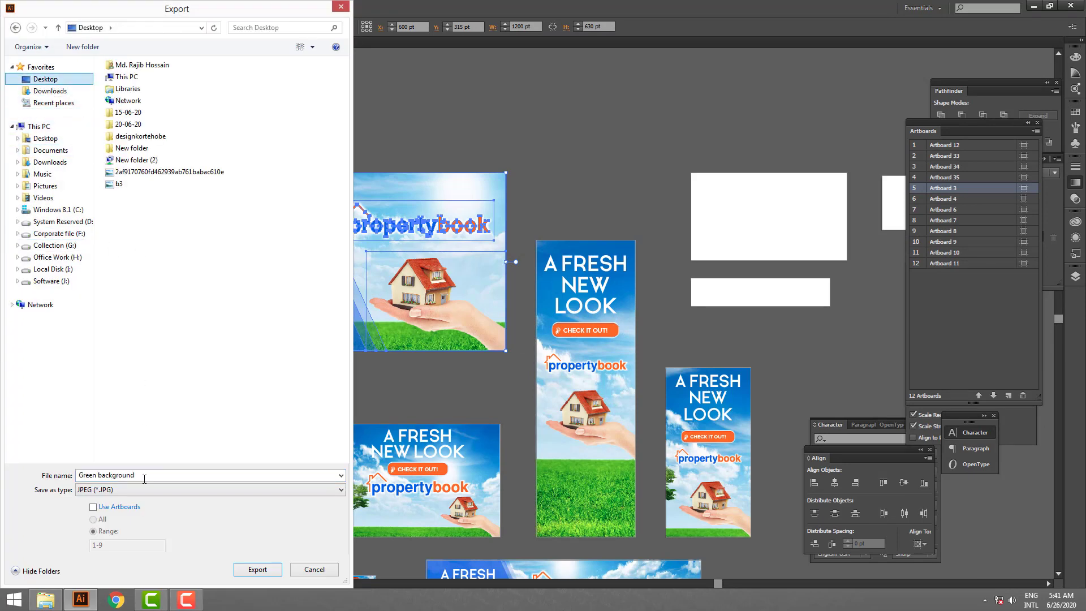
pyautogui.click(113, 508)
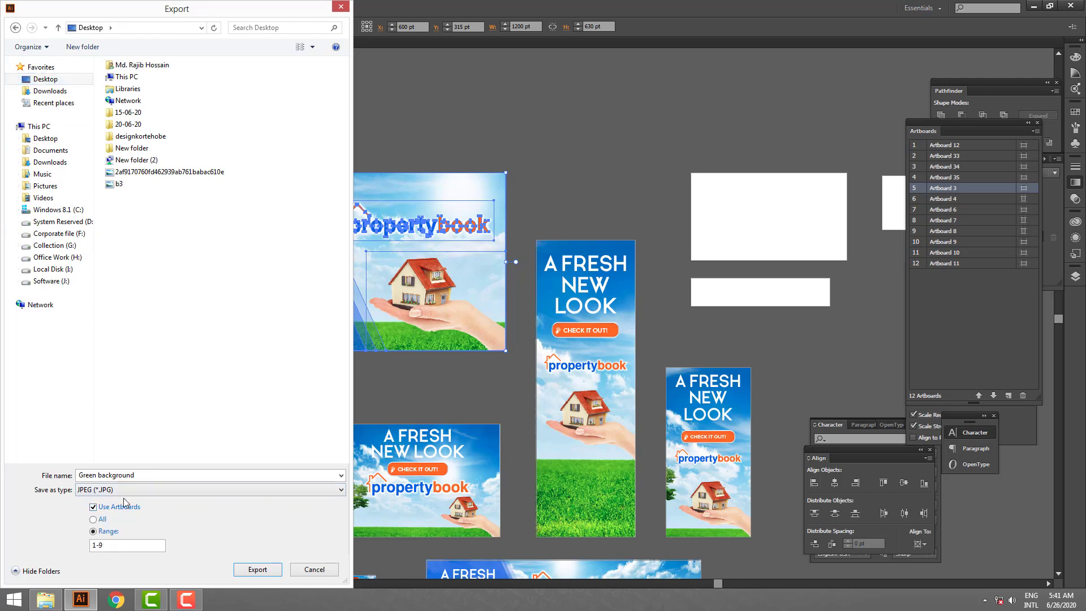
pyautogui.click(124, 490)
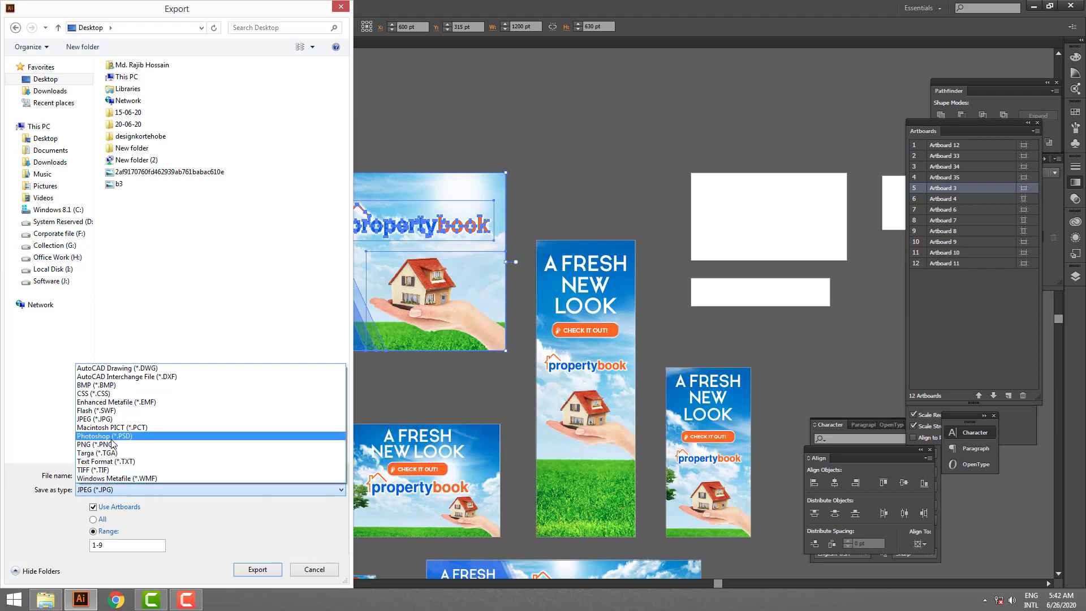
pyautogui.click(321, 570)
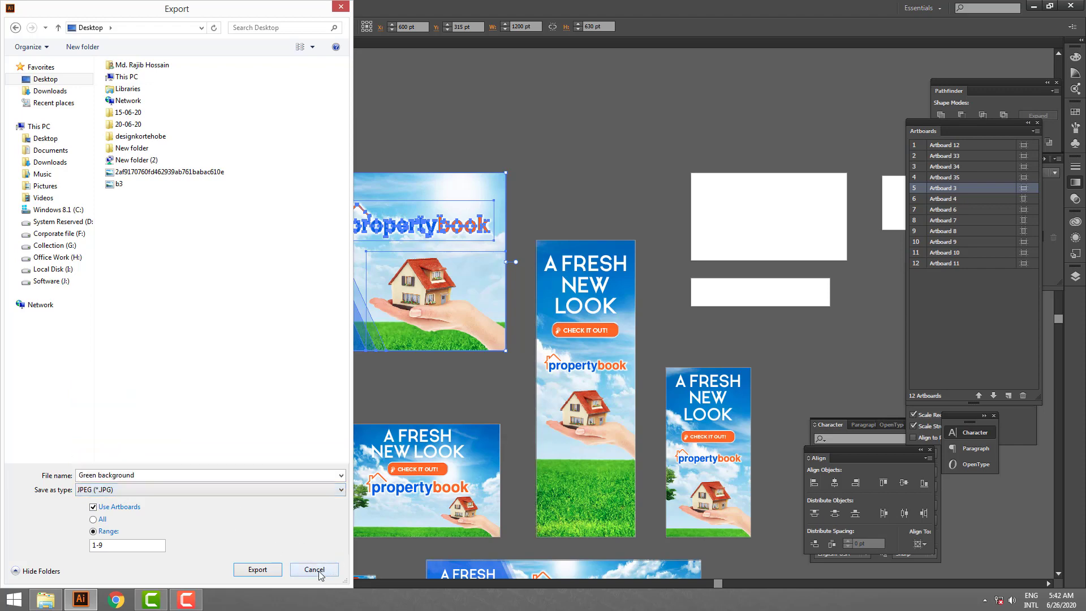
pyautogui.click(207, 490)
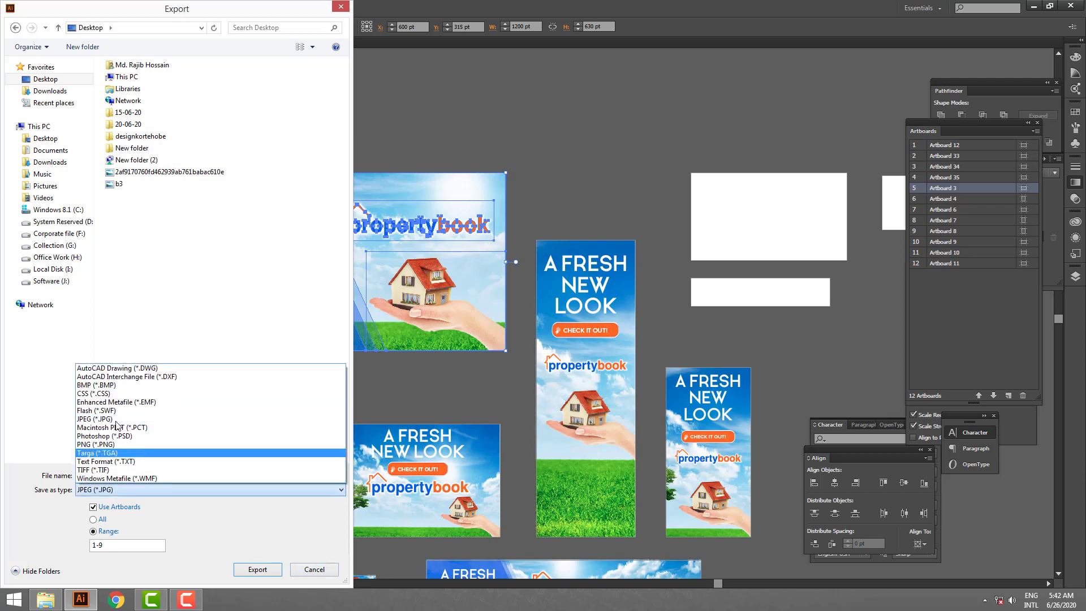
pyautogui.click(290, 556)
pyautogui.click(320, 570)
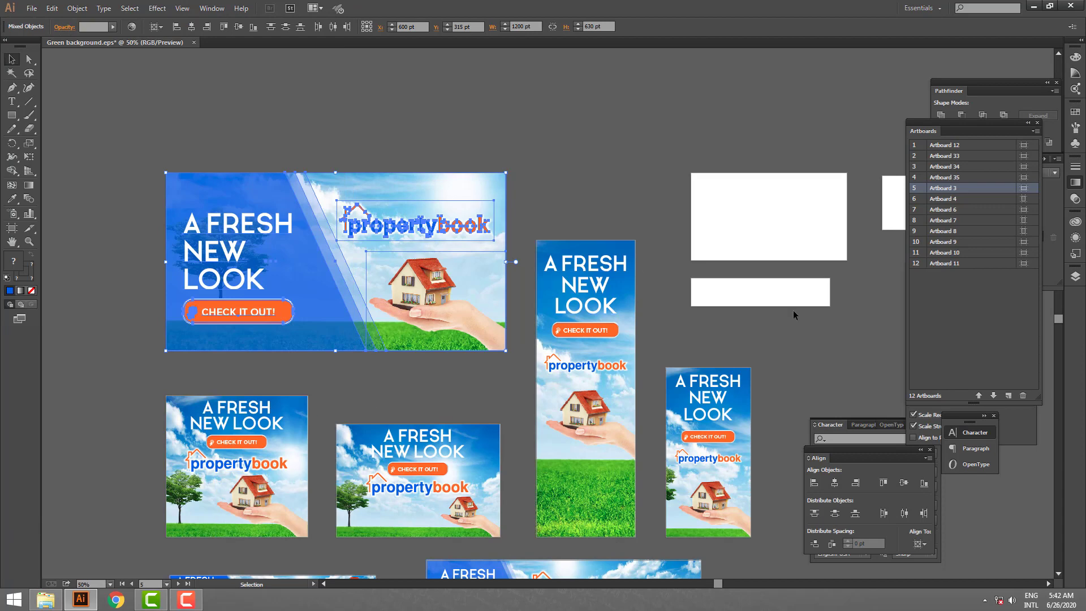
# Scroll to reveal the lower artboards and deselect the 1200 × 630 pt top banner.
pyautogui.scroll(-3, 794, 315)
pyautogui.scroll(-2, 660, 490)
pyautogui.scroll(2, 501, 457)
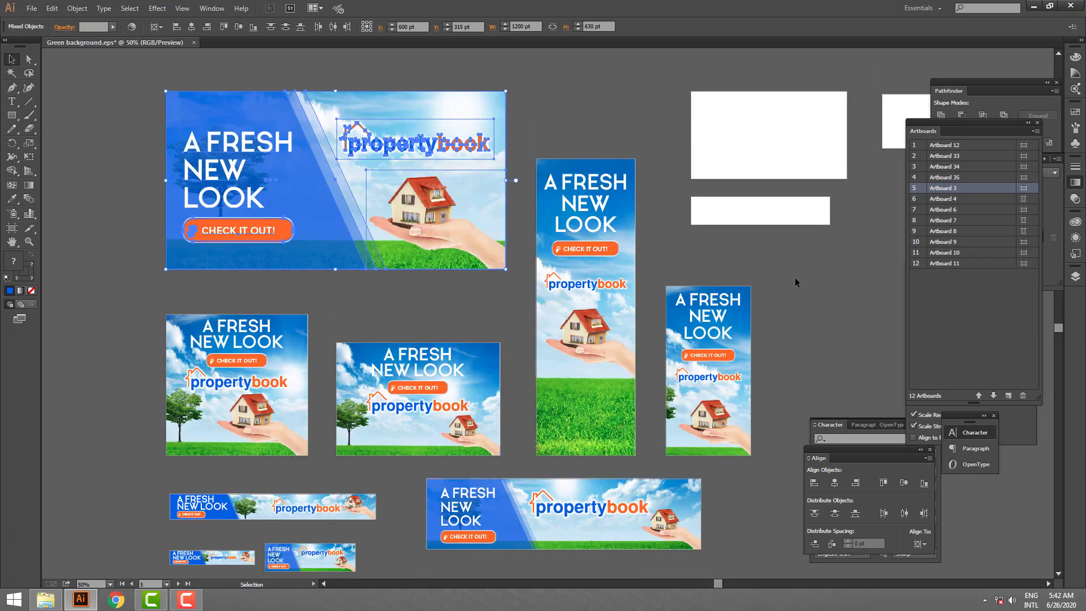
pyautogui.click(761, 276)
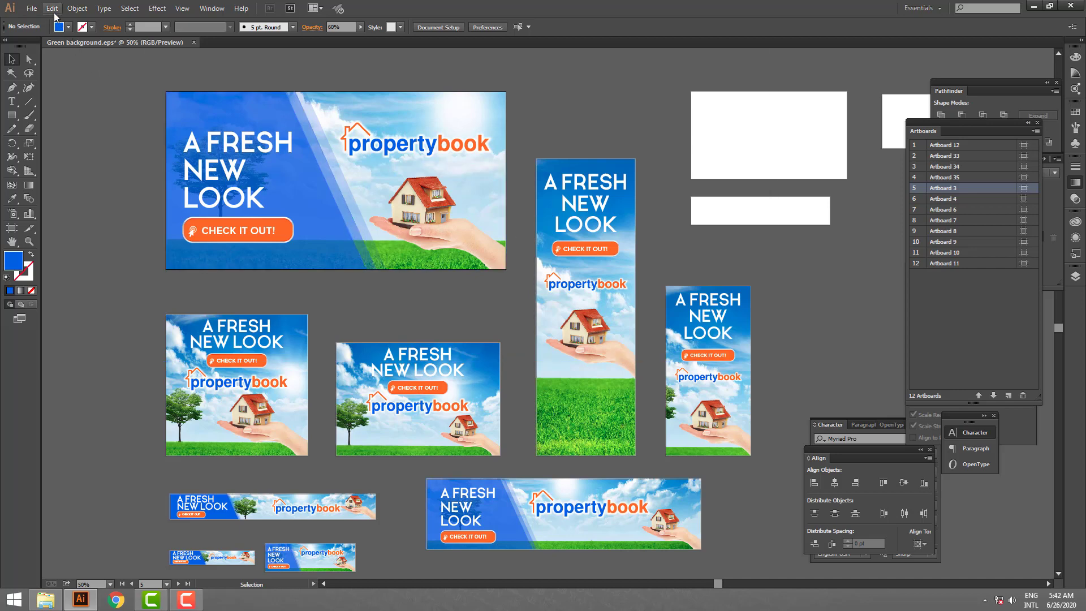
# Set up Save As 'Green background' as Illustrator EPS with Use Artboards, range 1-9.
pyautogui.click(32, 8)
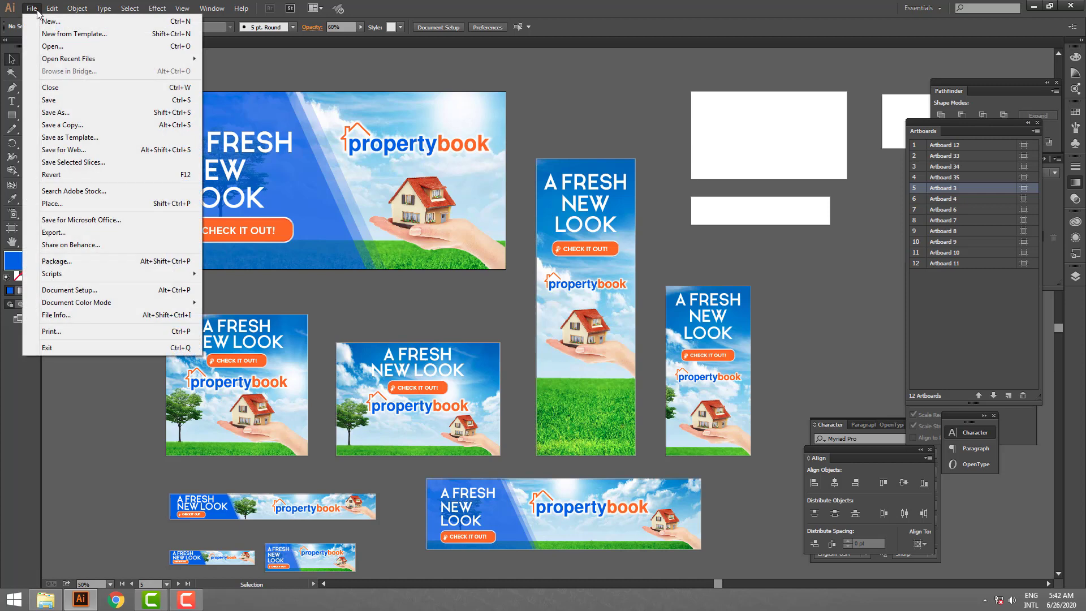
pyautogui.click(53, 114)
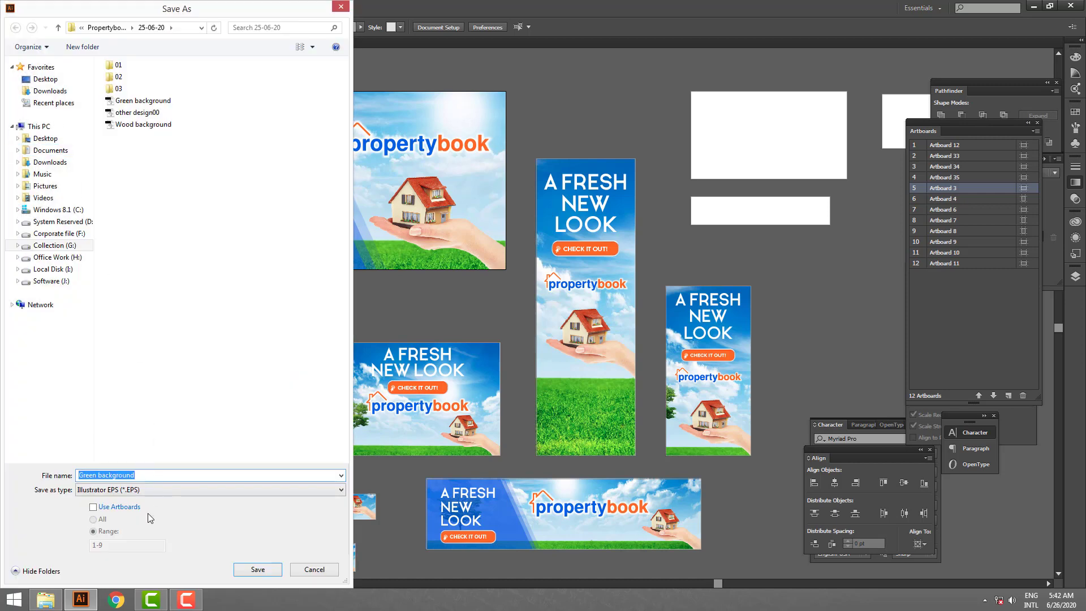
pyautogui.click(124, 490)
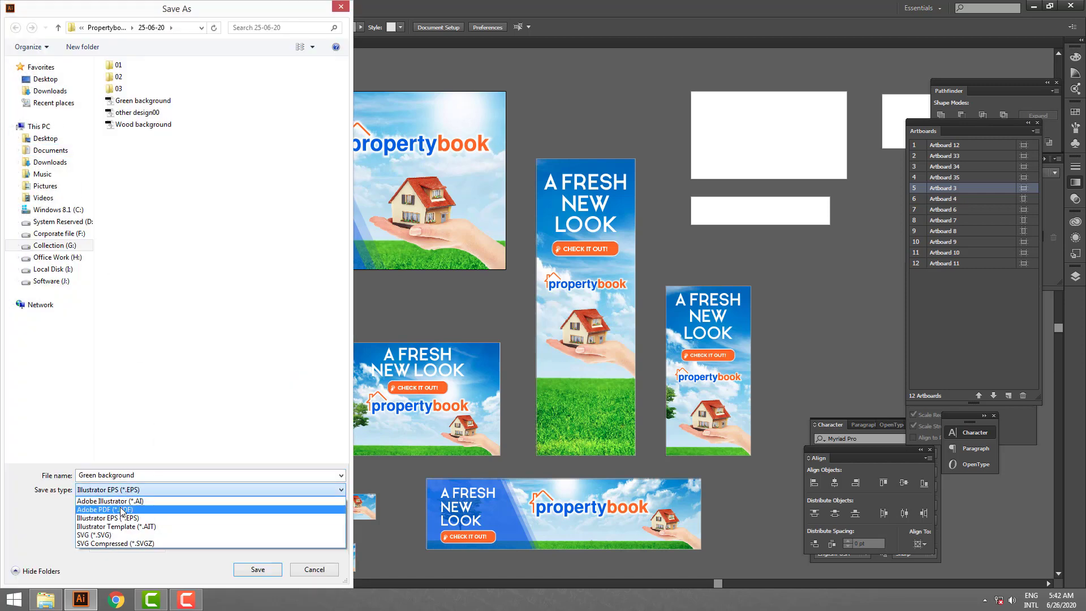
pyautogui.click(123, 509)
pyautogui.click(123, 490)
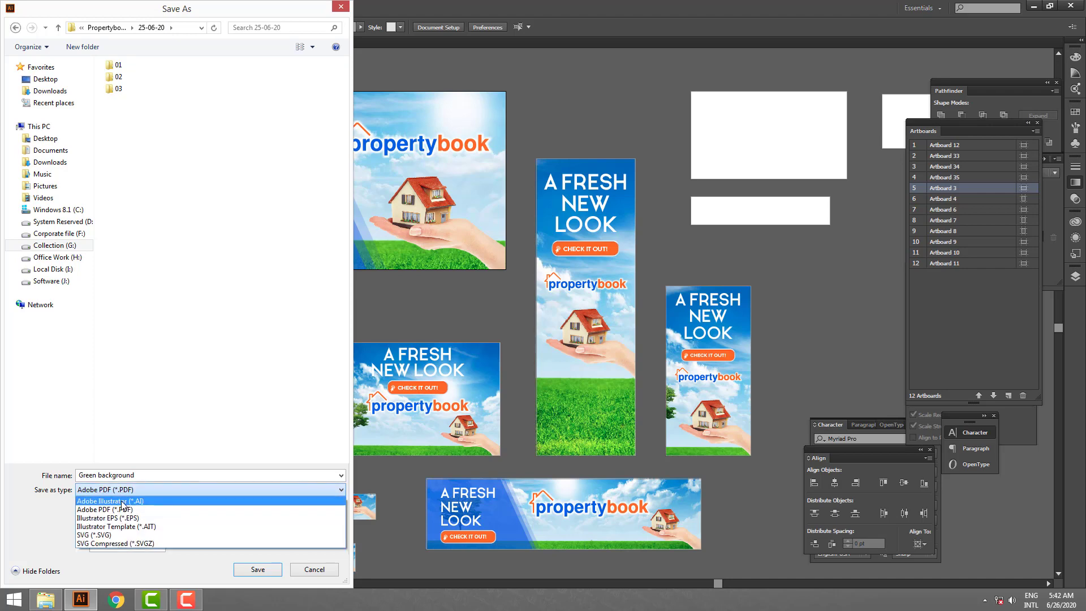
pyautogui.click(122, 517)
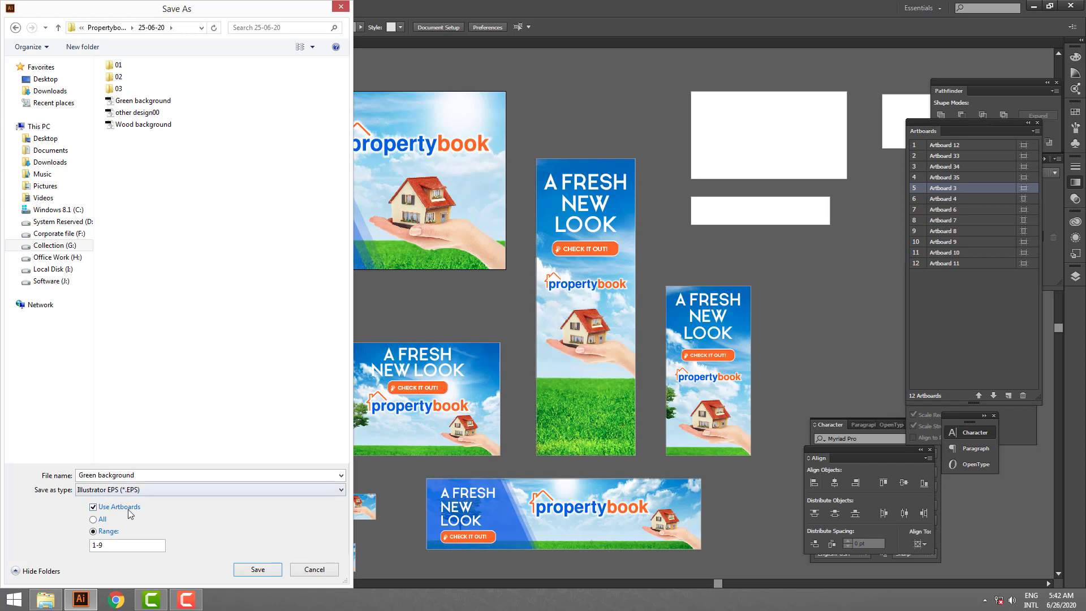
pyautogui.click(96, 518)
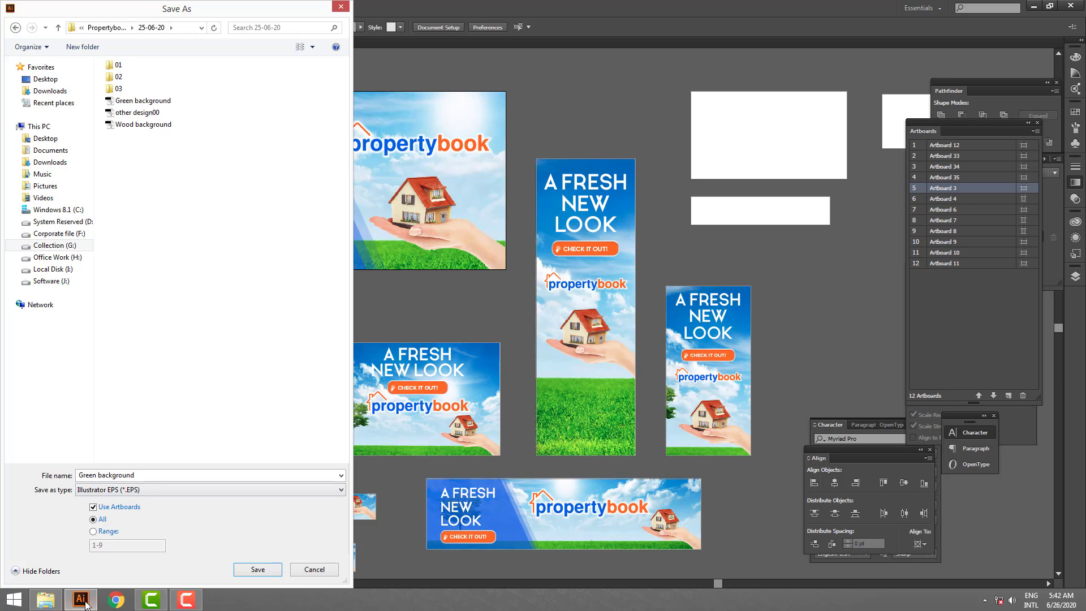
pyautogui.click(105, 533)
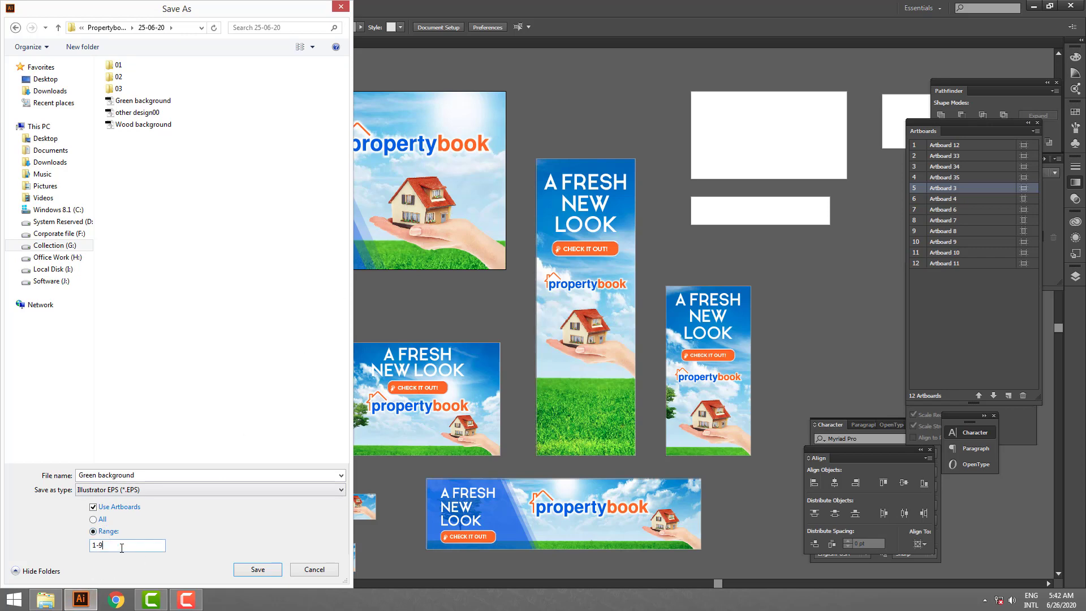